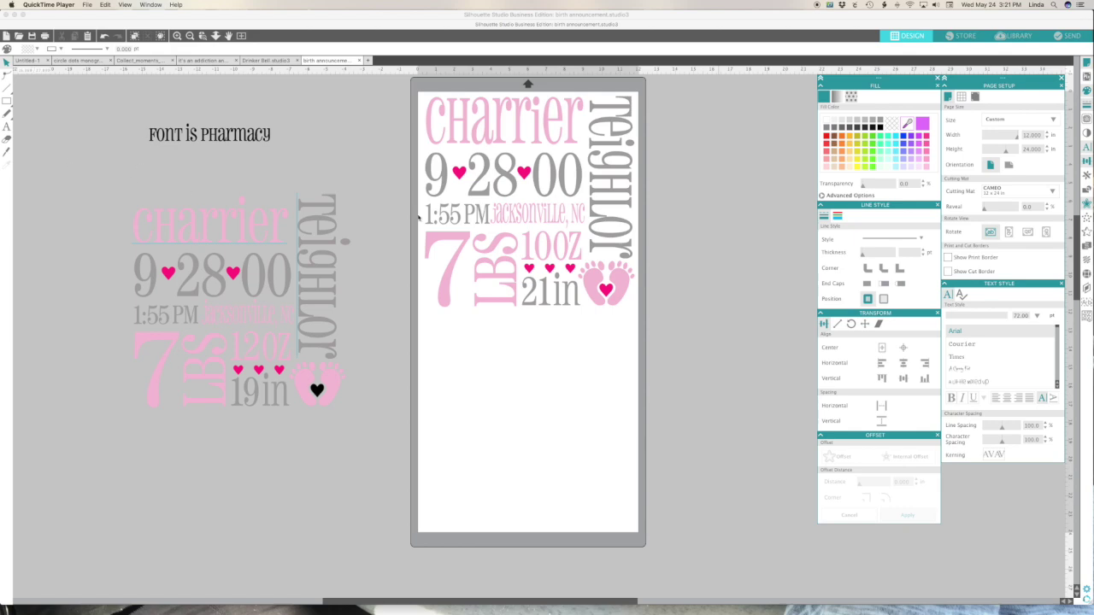
scroll(602, 255, up, 2)
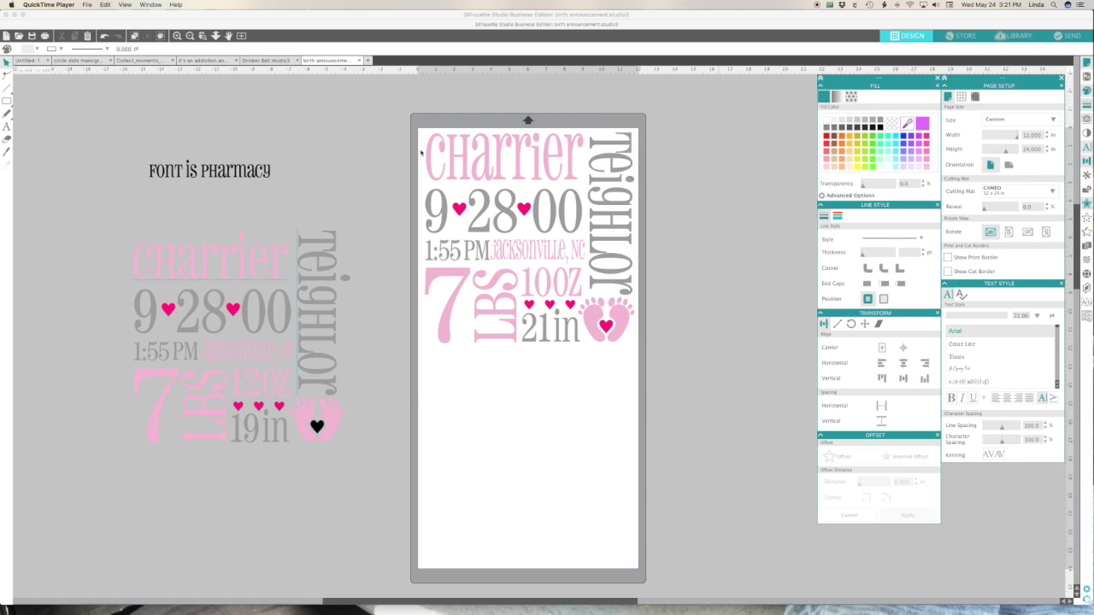
drag(399, 114, 658, 331)
click(658, 331)
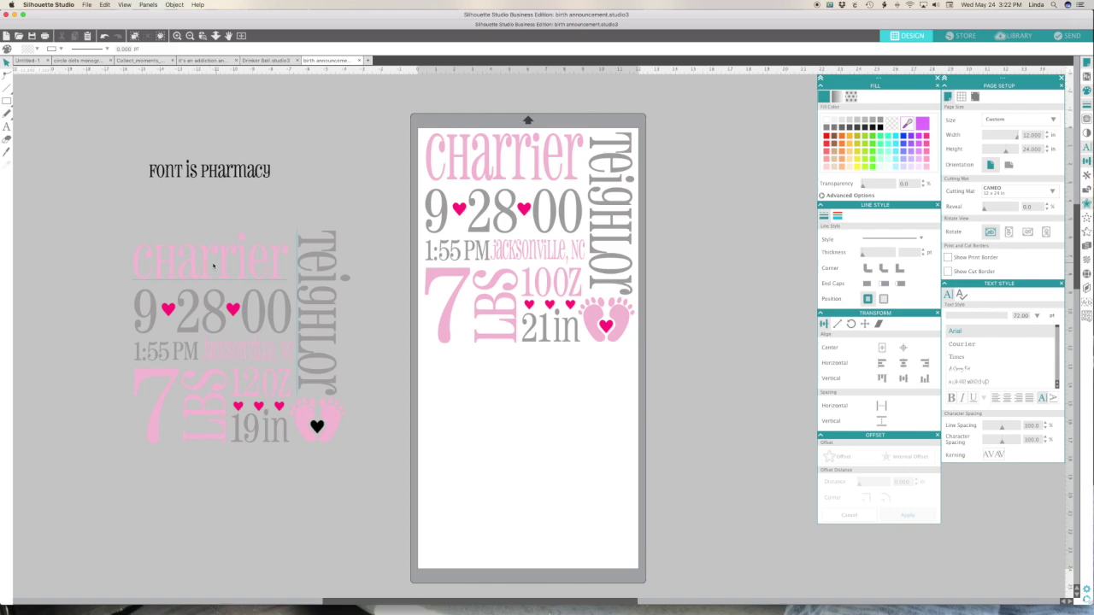
click(216, 265)
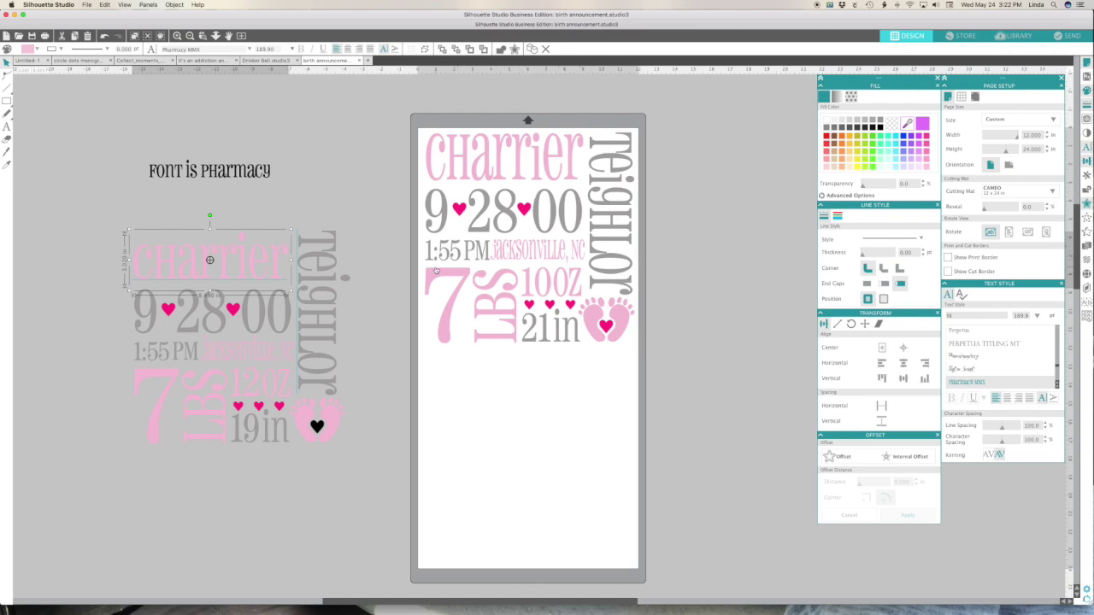
click(383, 268)
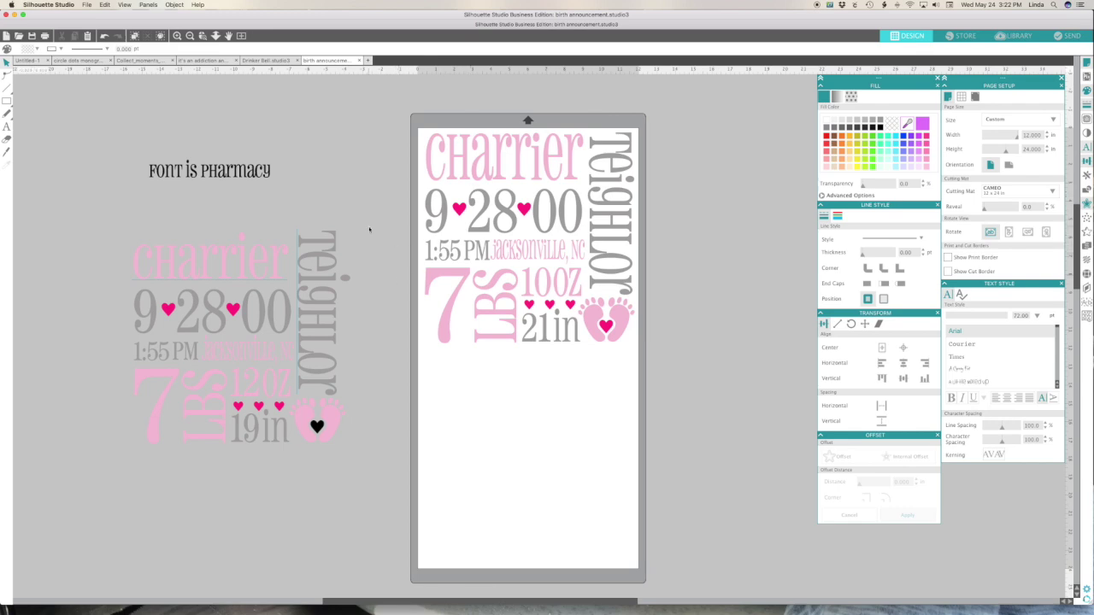
Move the older announcement version and the "Font is Pharmacy" note farther left, away from the page
drag(353, 205, 120, 462)
drag(317, 378, 11, 361)
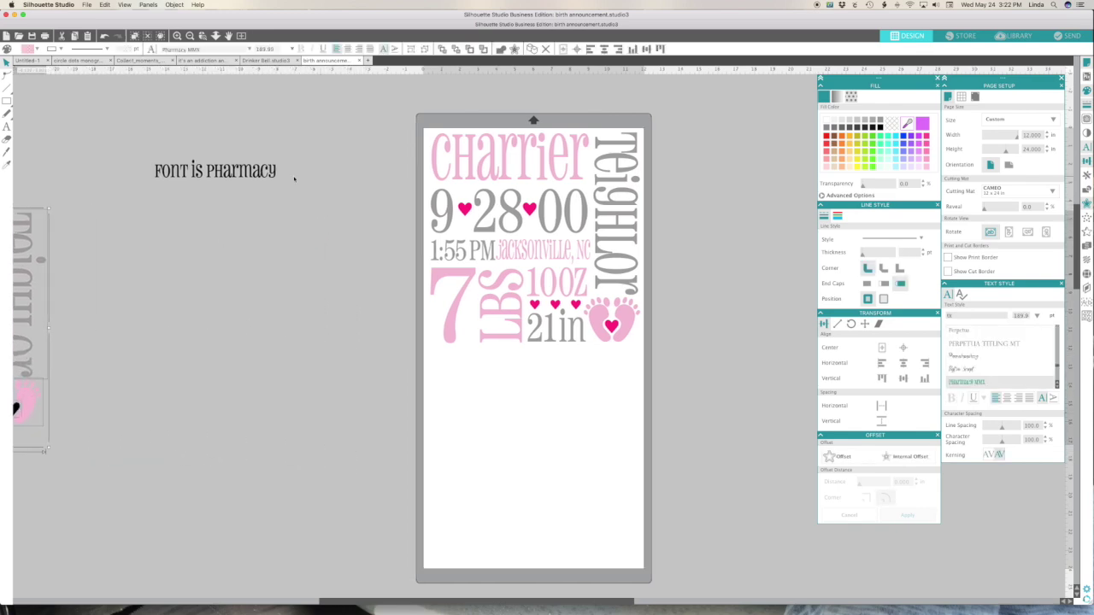
drag(260, 176, 78, 184)
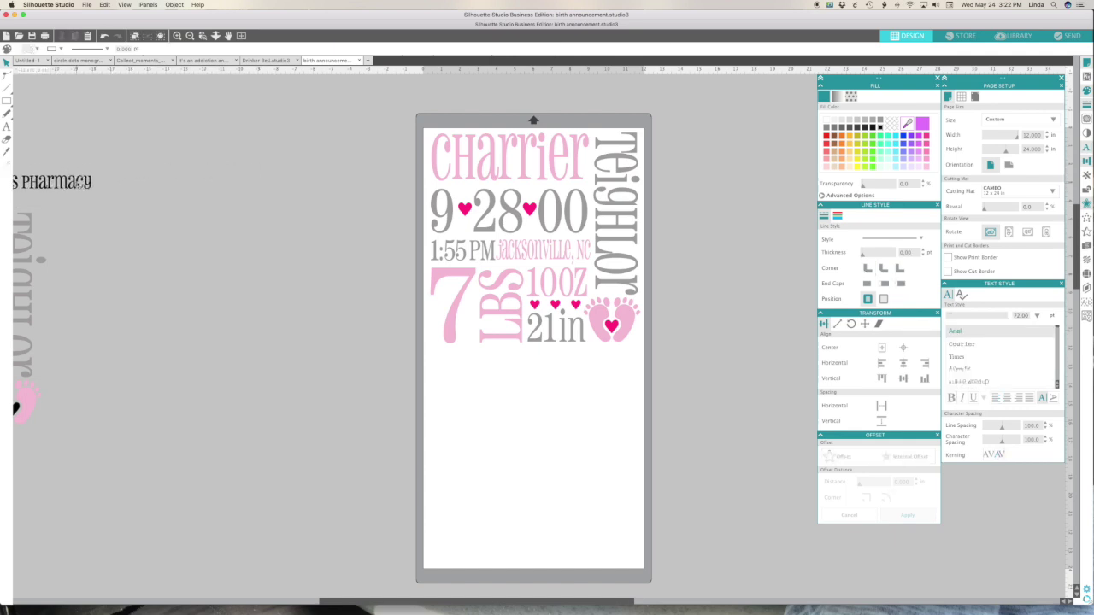
drag(375, 130, 674, 382)
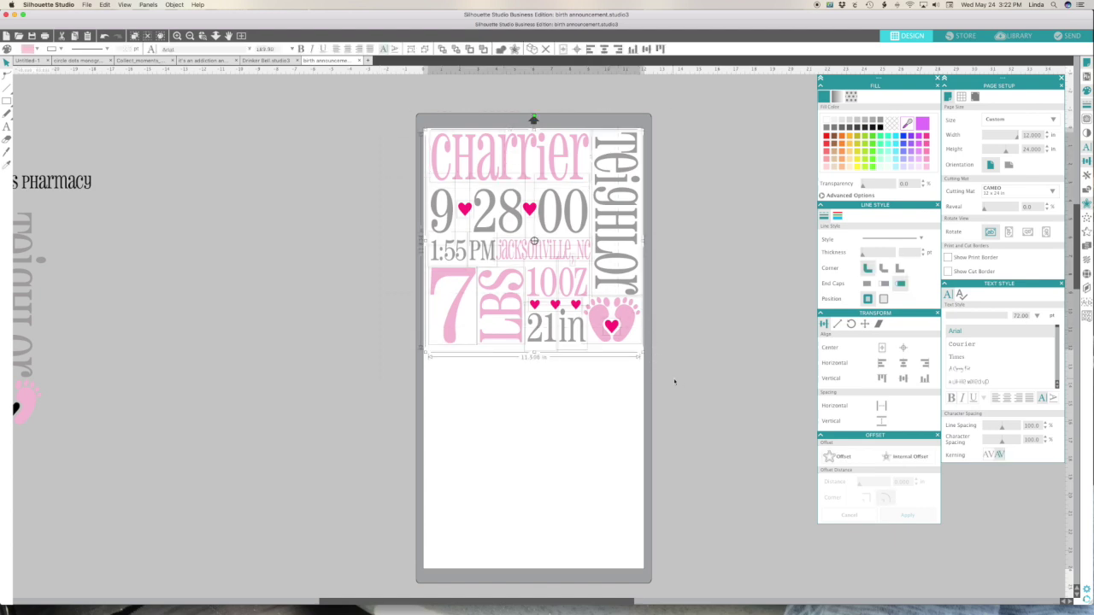
key(super+d)
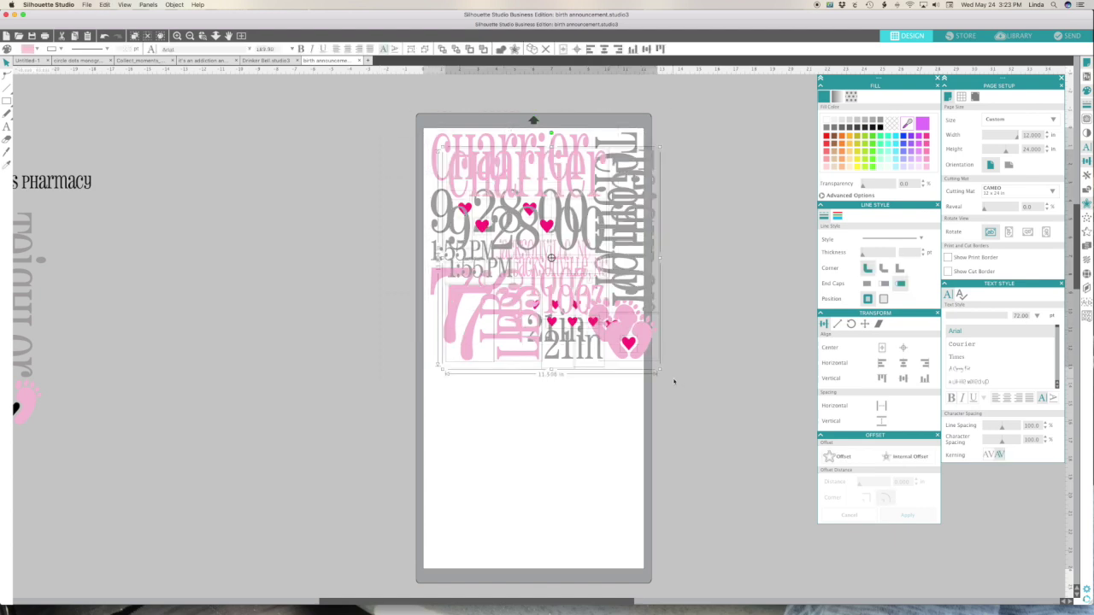
key(super+z)
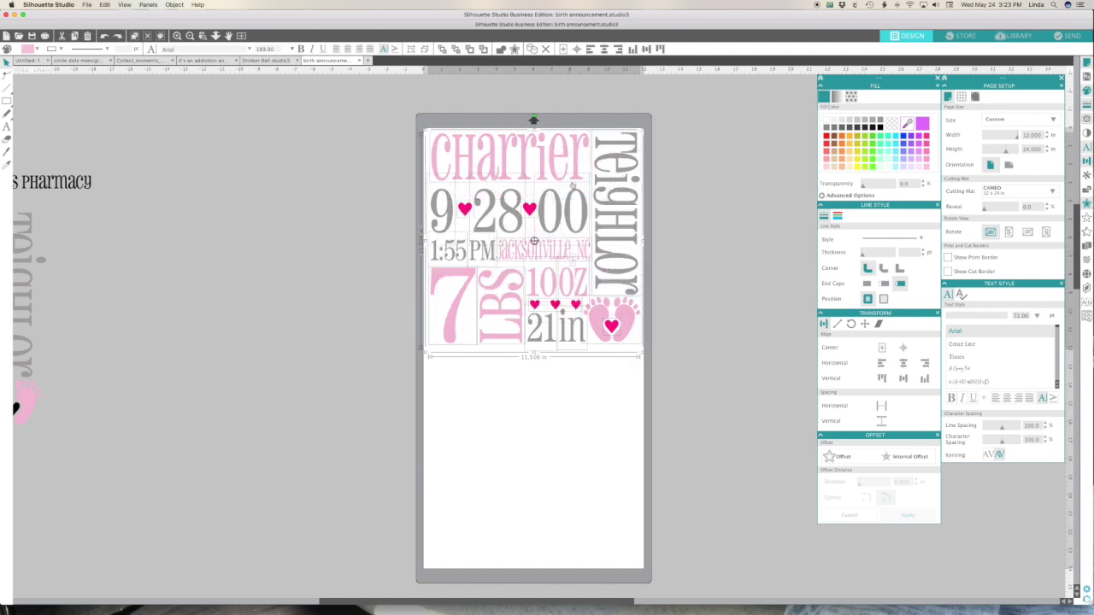
Copy the complete birth announcement design on the page
drag(432, 112, 647, 368)
right_click(550, 209)
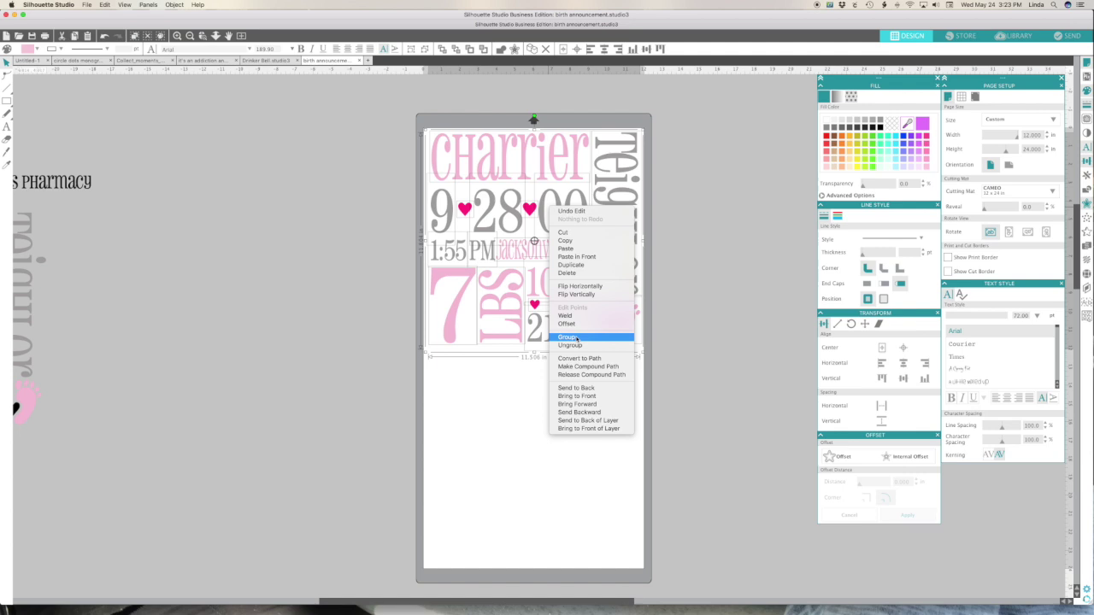
click(576, 256)
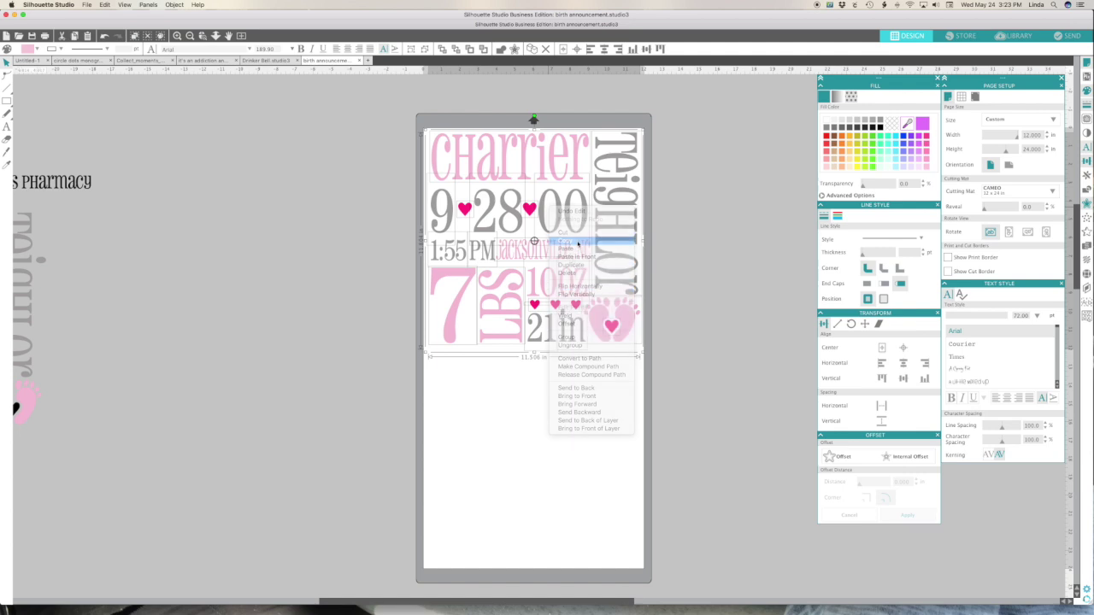
right_click(682, 220)
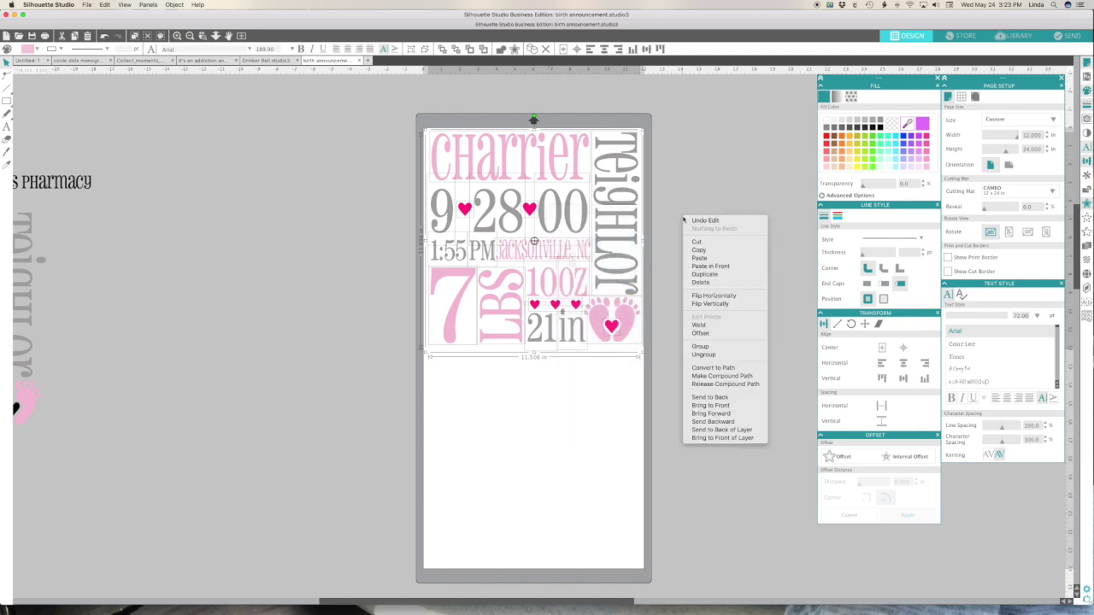
click(725, 188)
scroll(722, 189, right, 5)
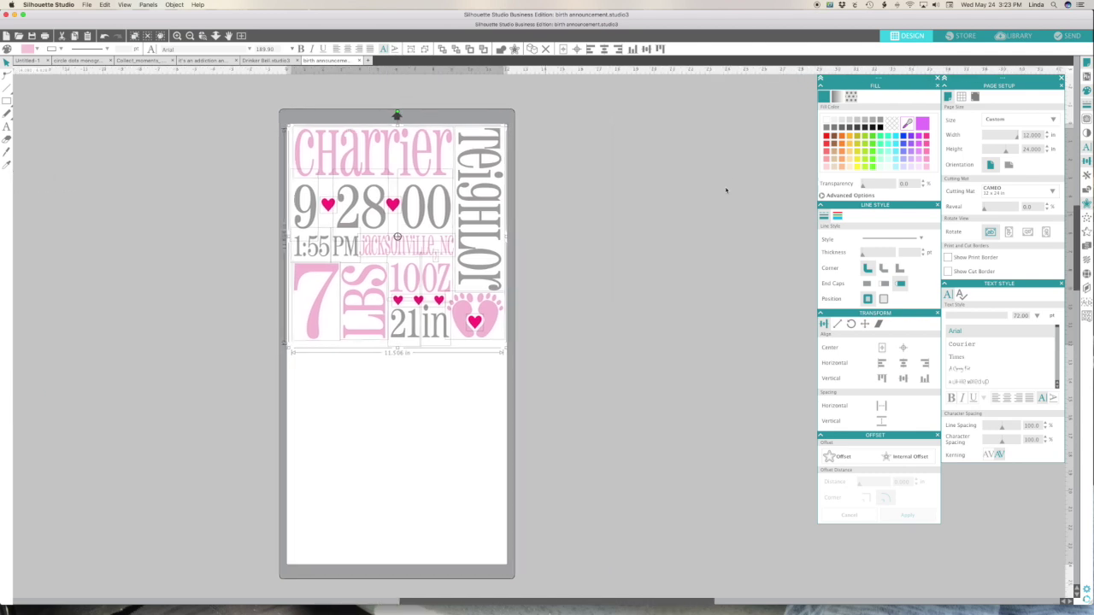
right_click(716, 189)
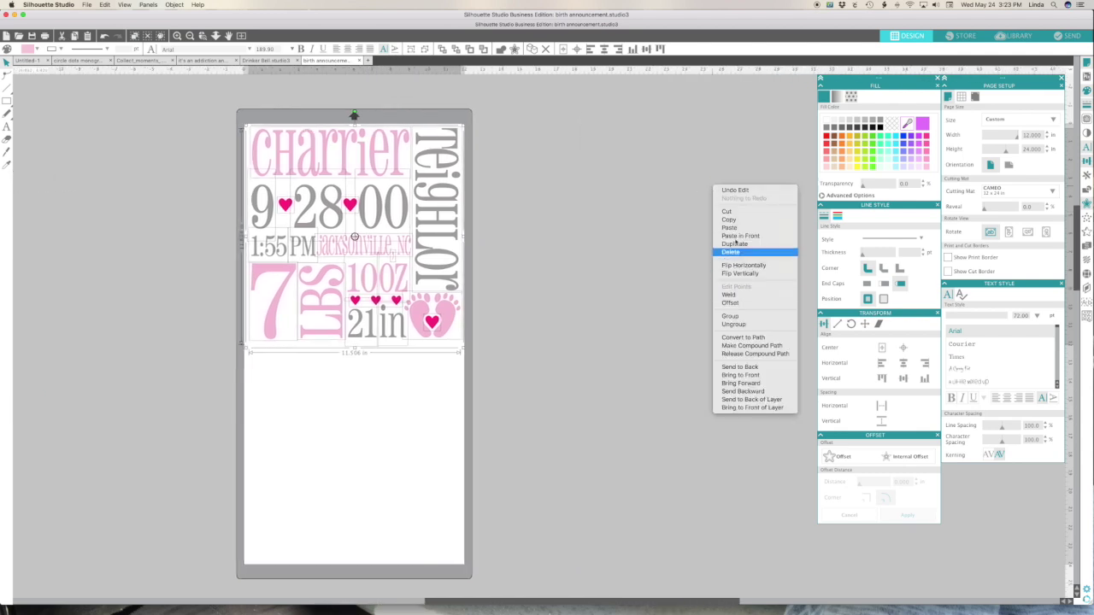
click(730, 229)
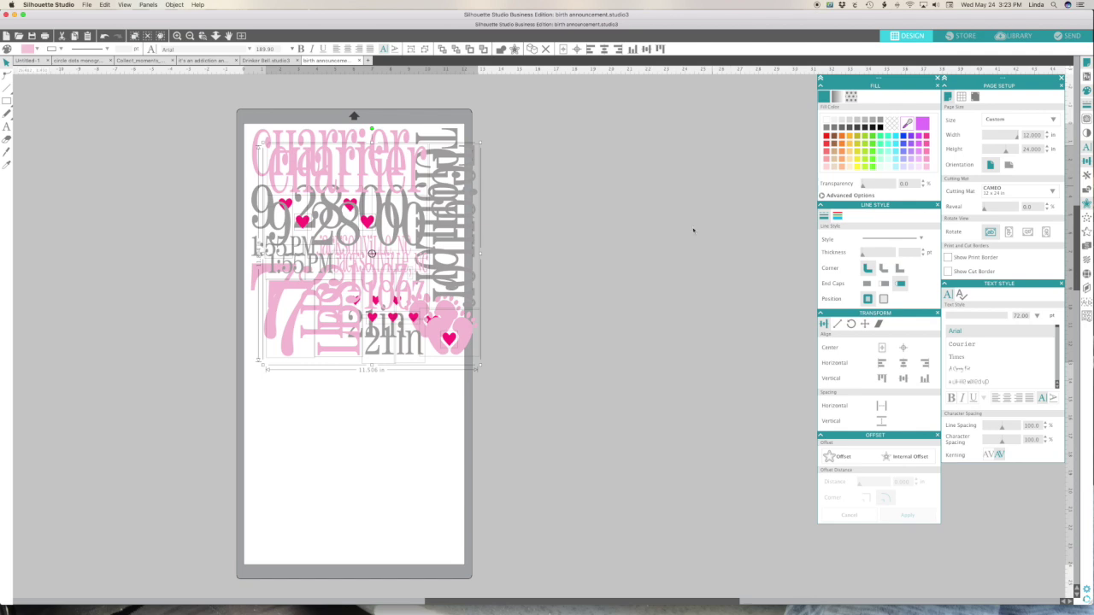
drag(427, 235, 475, 234)
key(super+shift+a)
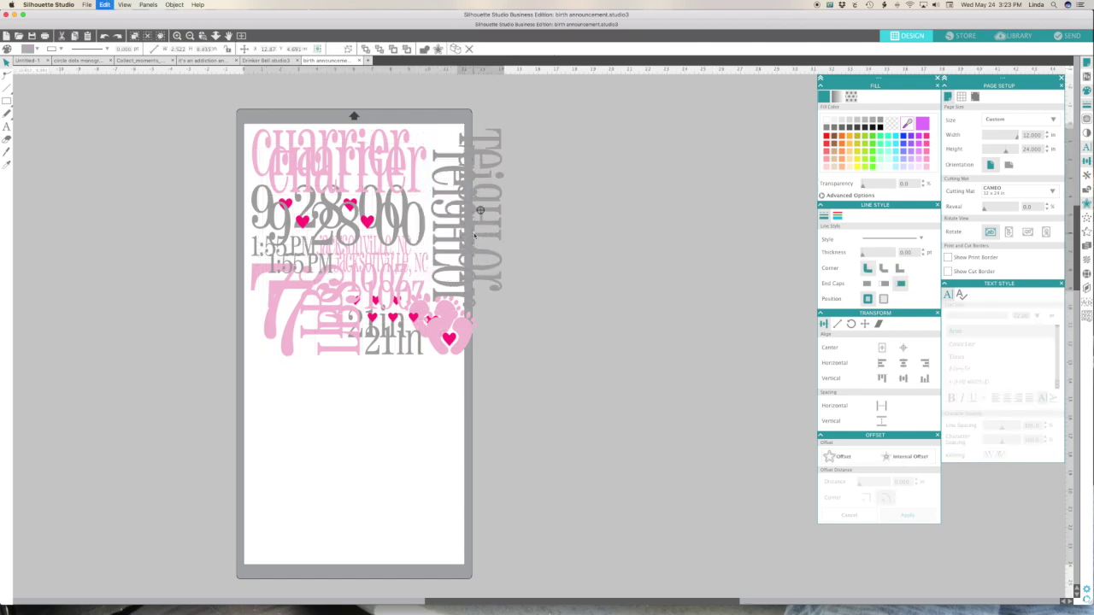
key(super+z)
key(super+z)
key(super+z)
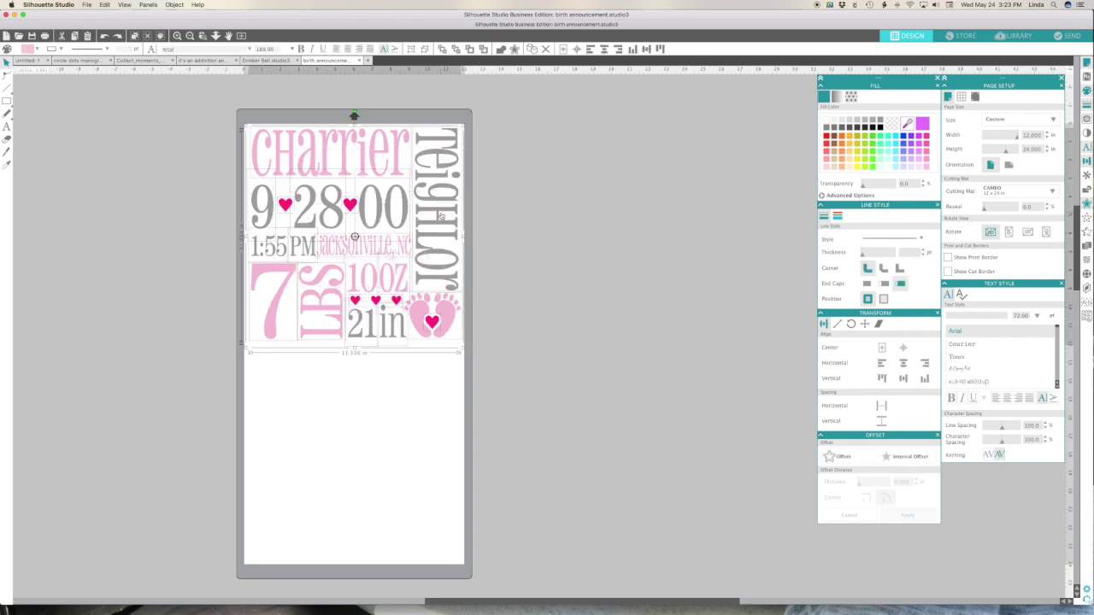
Paste the copied announcement design and place the duplicate well to the right of the page, clear of the original
right_click(482, 214)
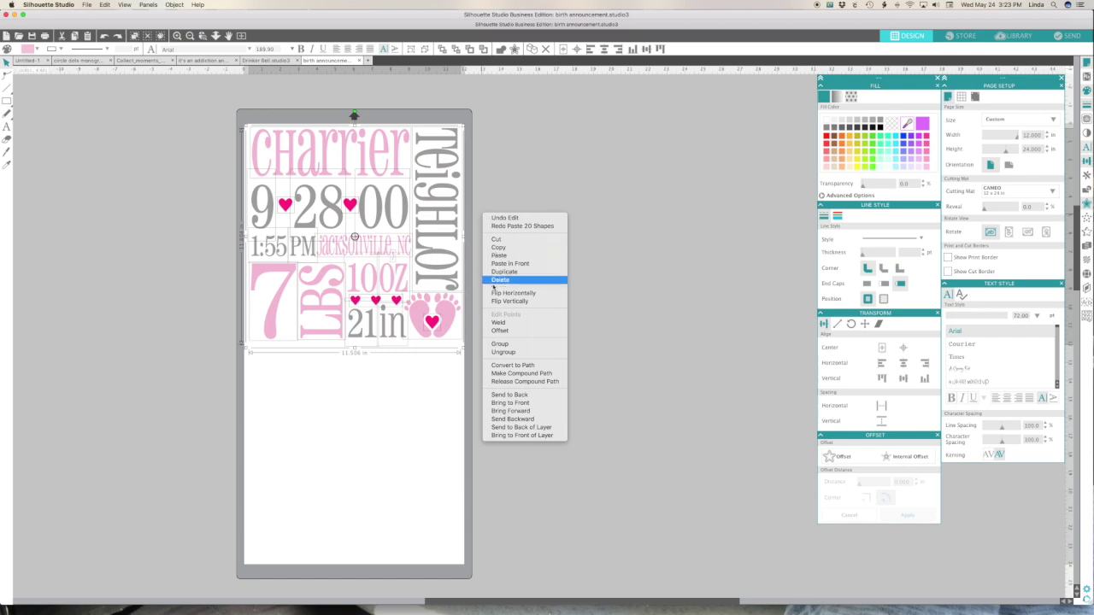
click(502, 255)
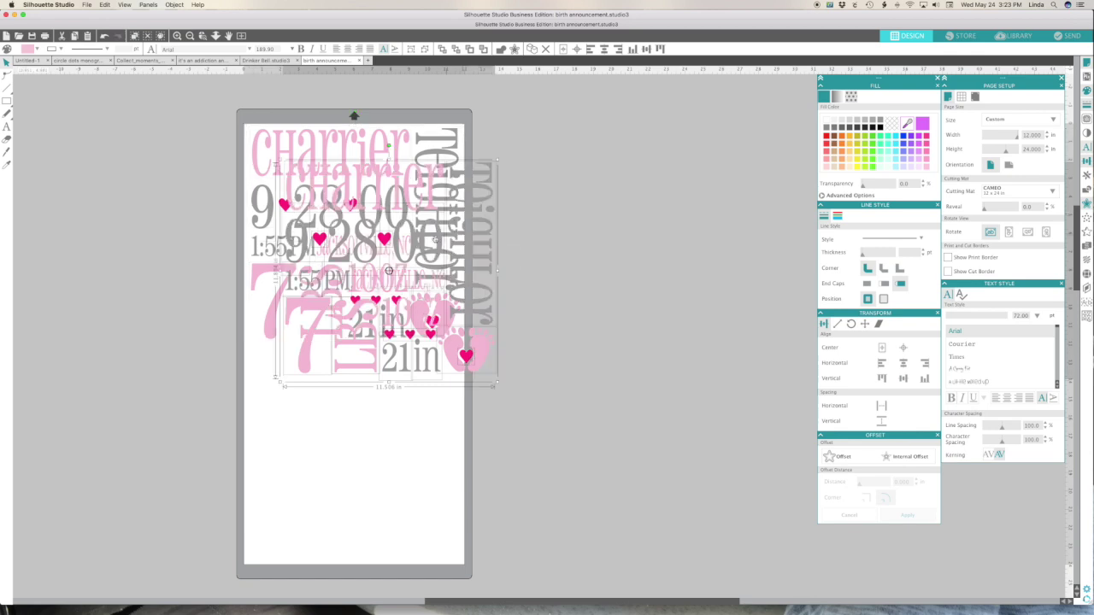
drag(389, 271, 683, 272)
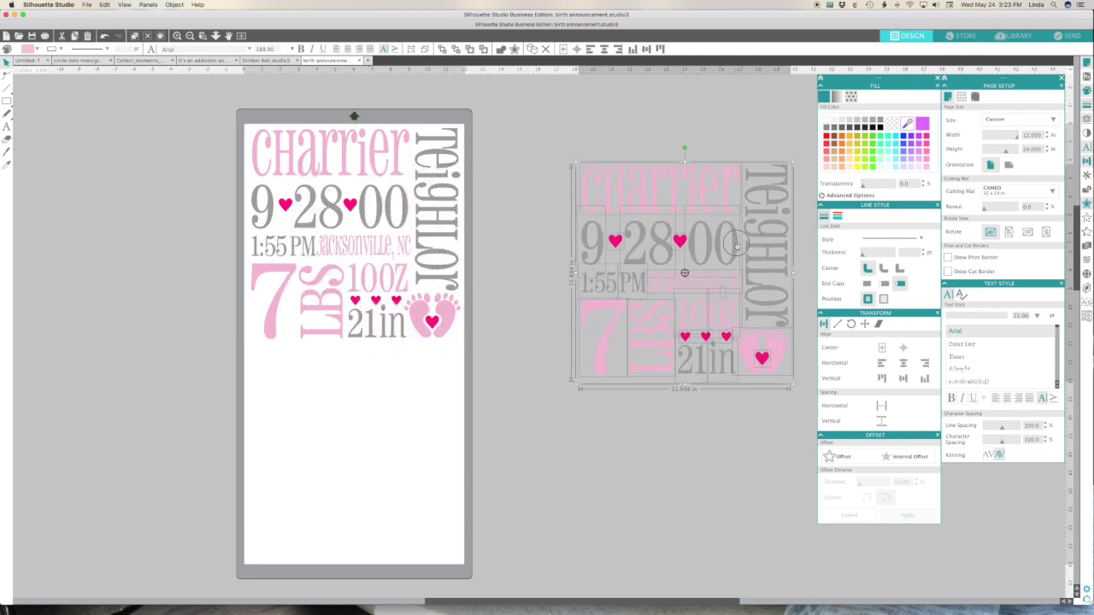
scroll(683, 272, right, 5)
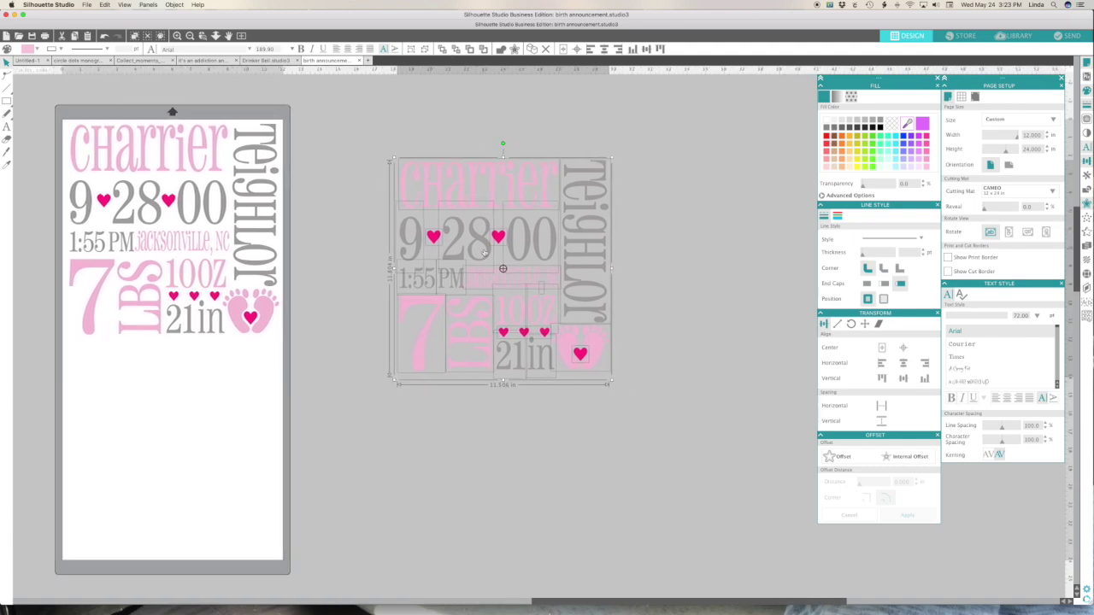
drag(511, 251, 675, 195)
click(513, 211)
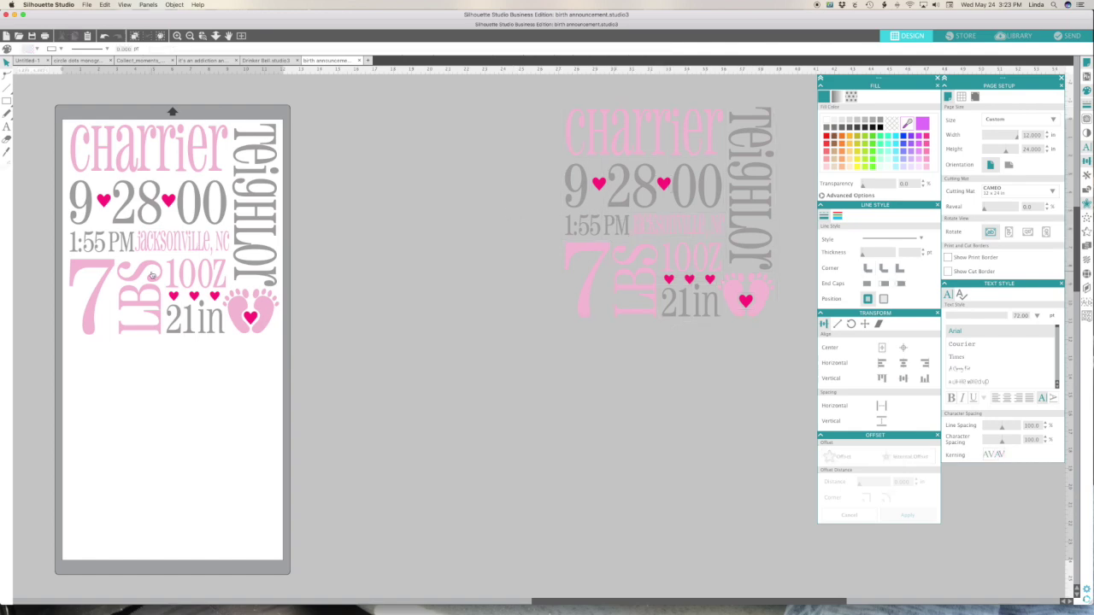
click(192, 245)
drag(196, 247, 197, 247)
click(677, 227)
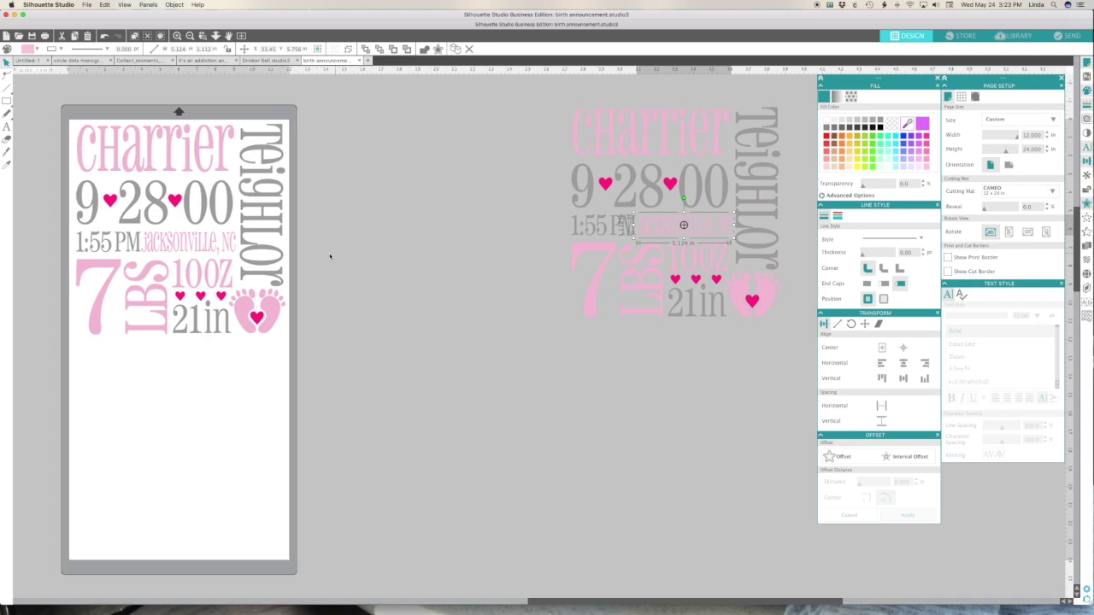
scroll(330, 256, left, 5)
drag(220, 112, 482, 350)
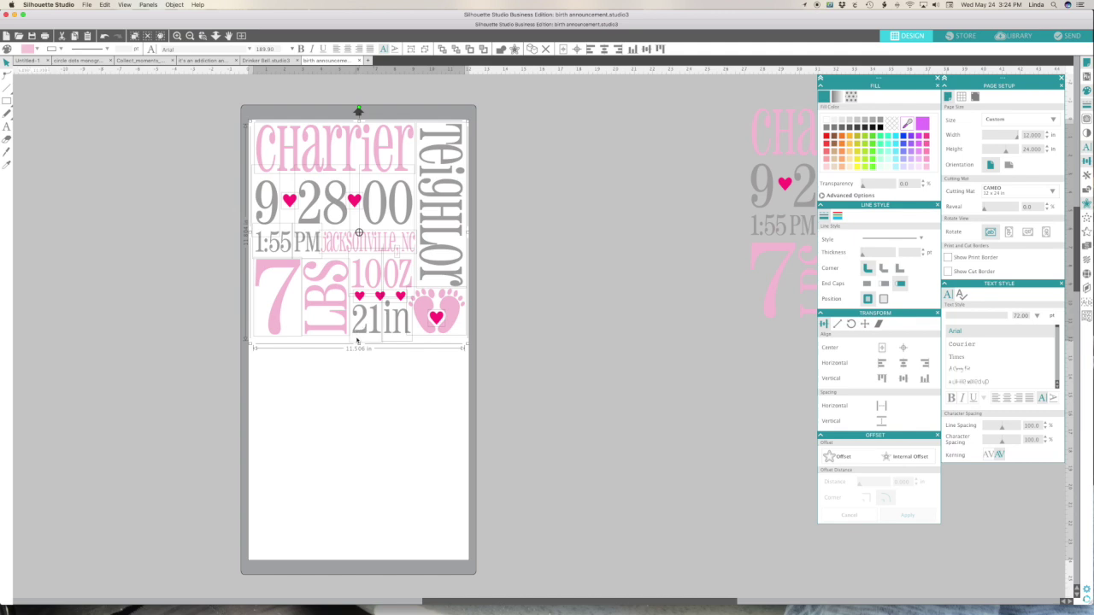
click(357, 364)
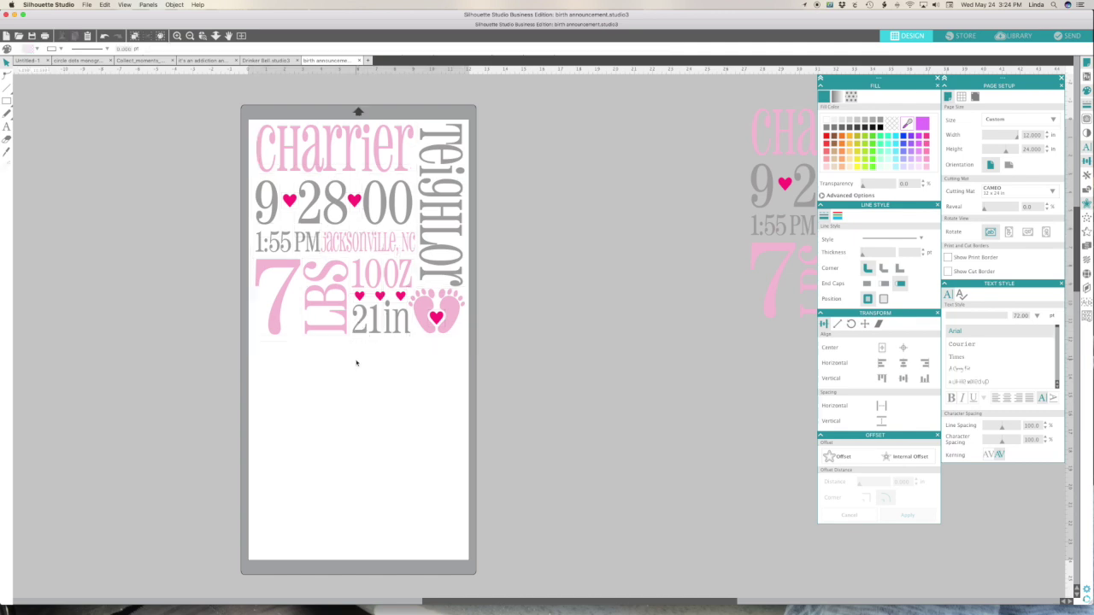
Weld the "21" text in the design on the page and group its shapes
click(365, 319)
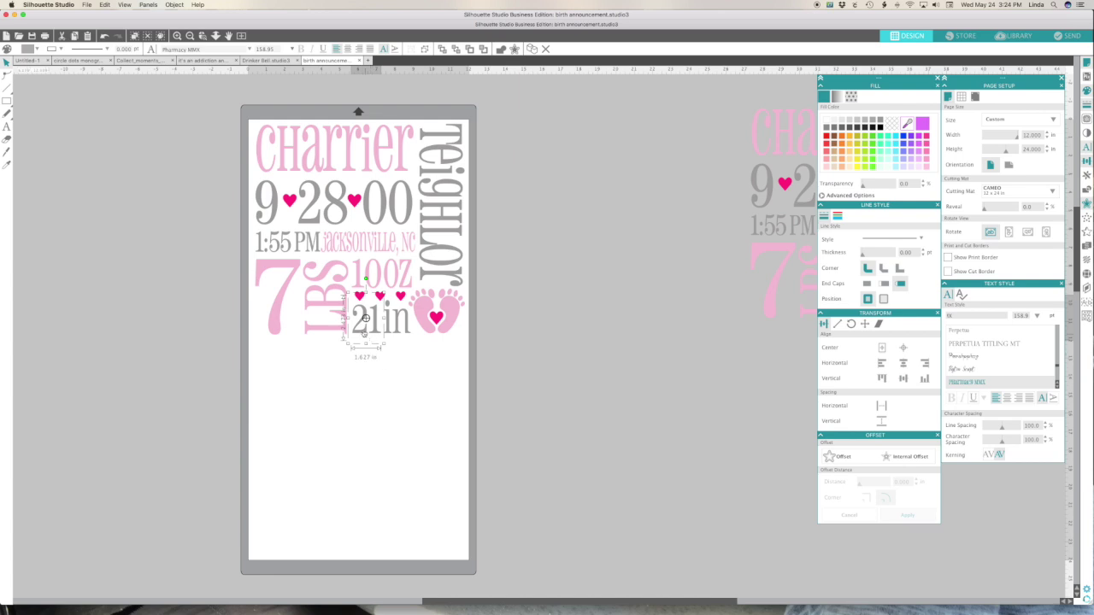
right_click(364, 333)
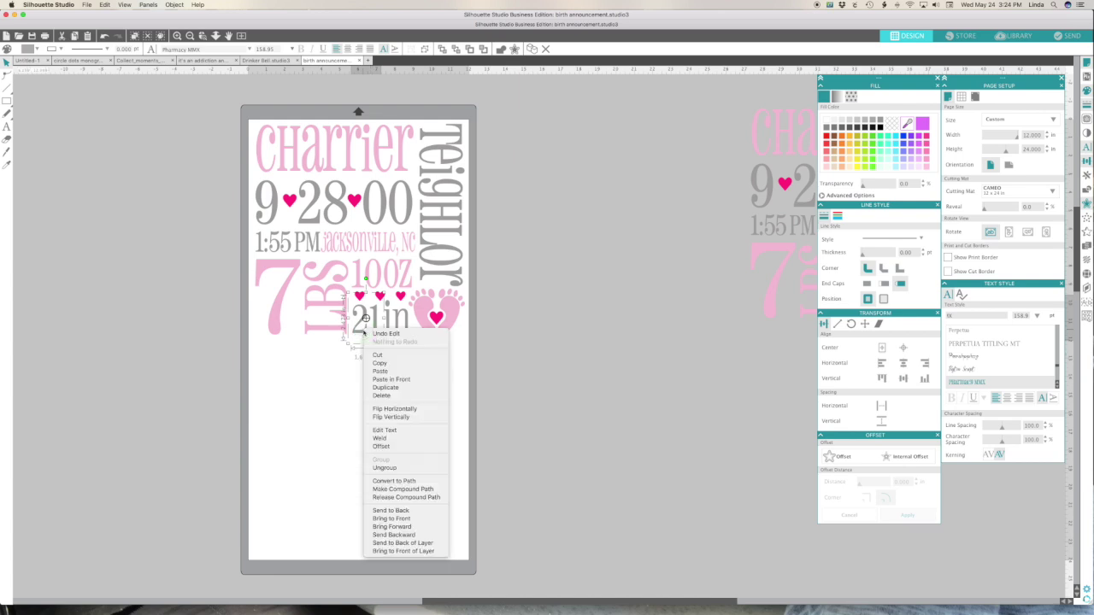
click(374, 442)
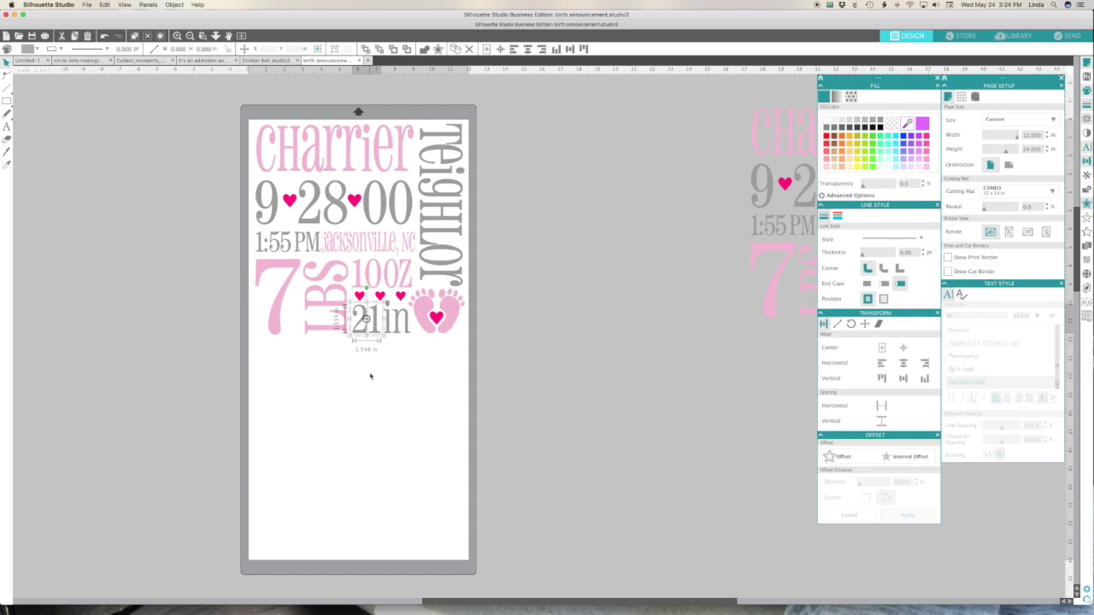
right_click(372, 329)
click(382, 459)
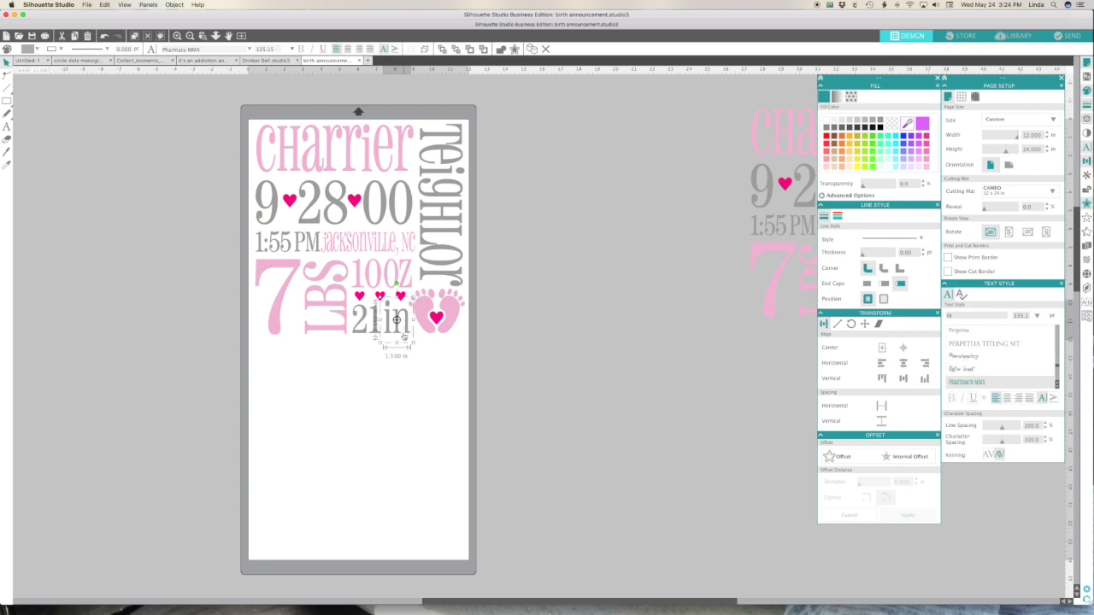
Weld the "in" text beside the 21 and group its letter shapes
right_click(405, 330)
click(422, 437)
right_click(396, 329)
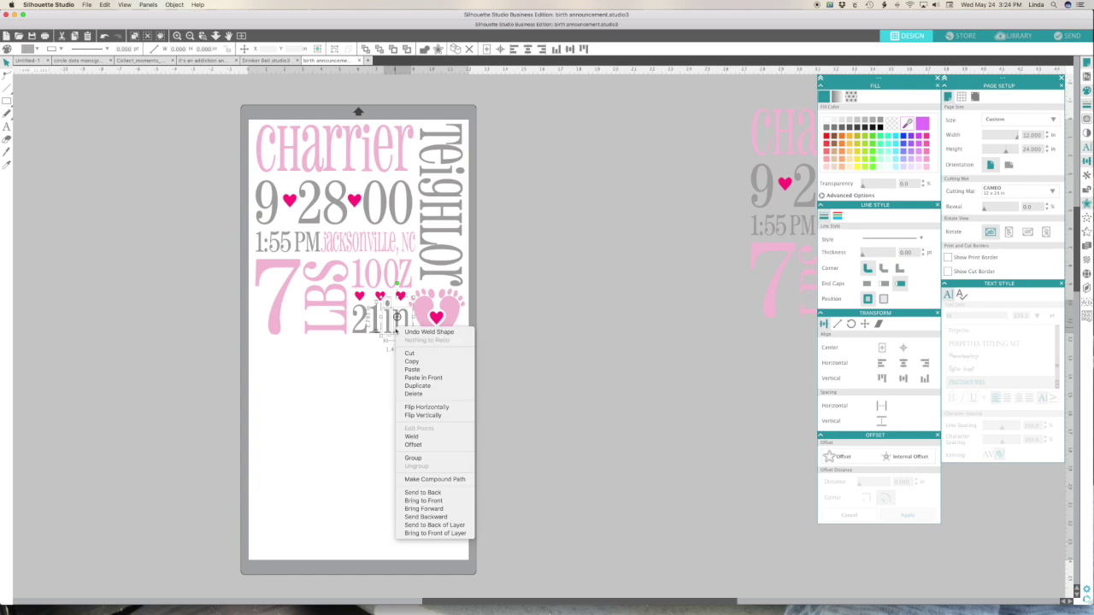
click(412, 459)
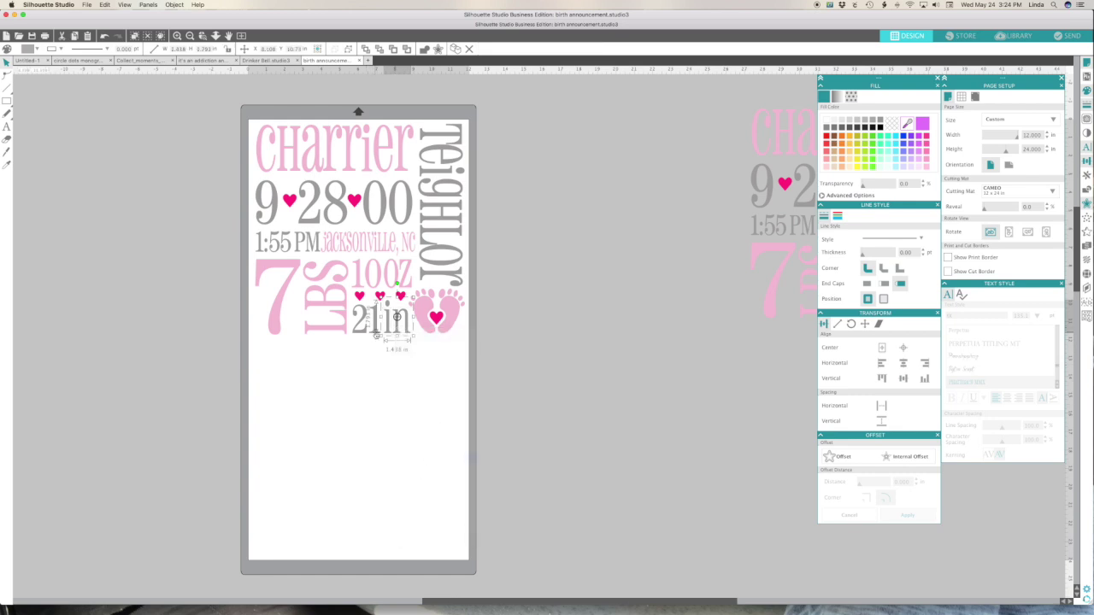
Group the welded "21" and "in" together as one object
key(super+shift+g)
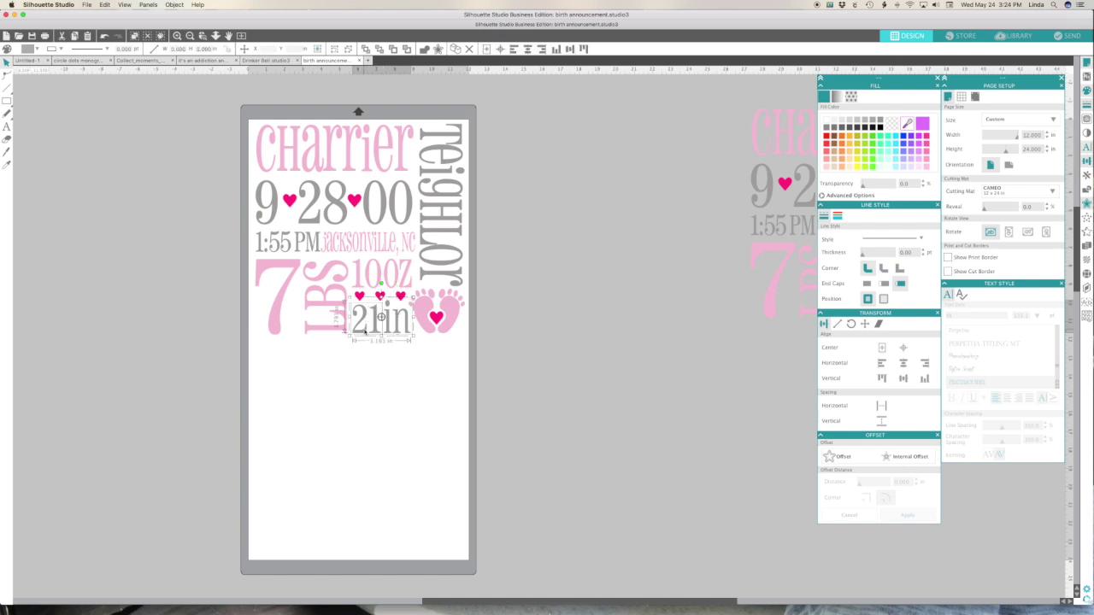
right_click(381, 327)
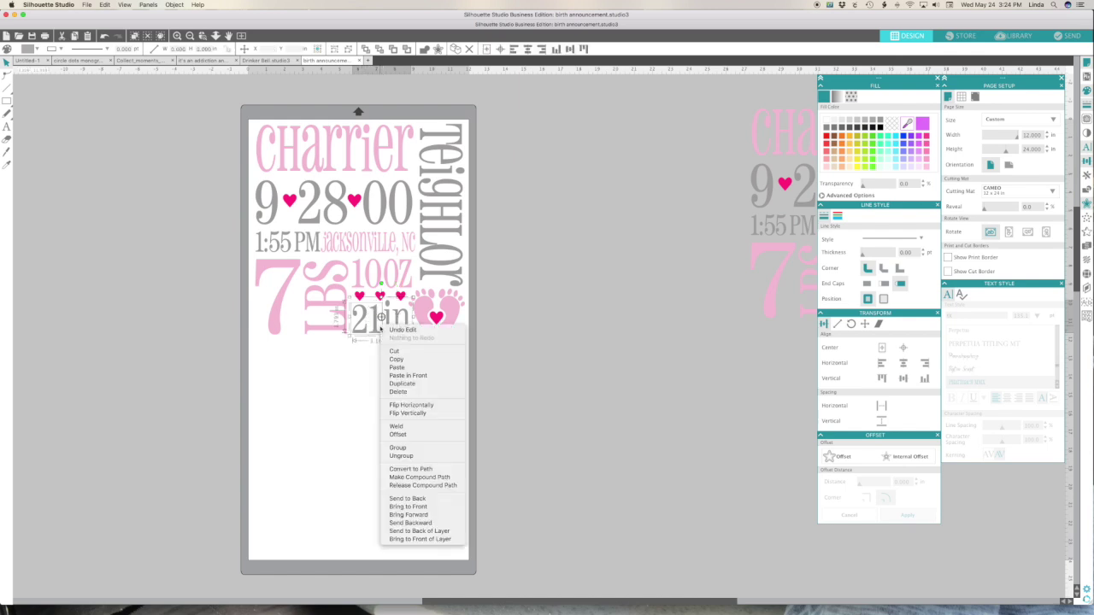
click(406, 448)
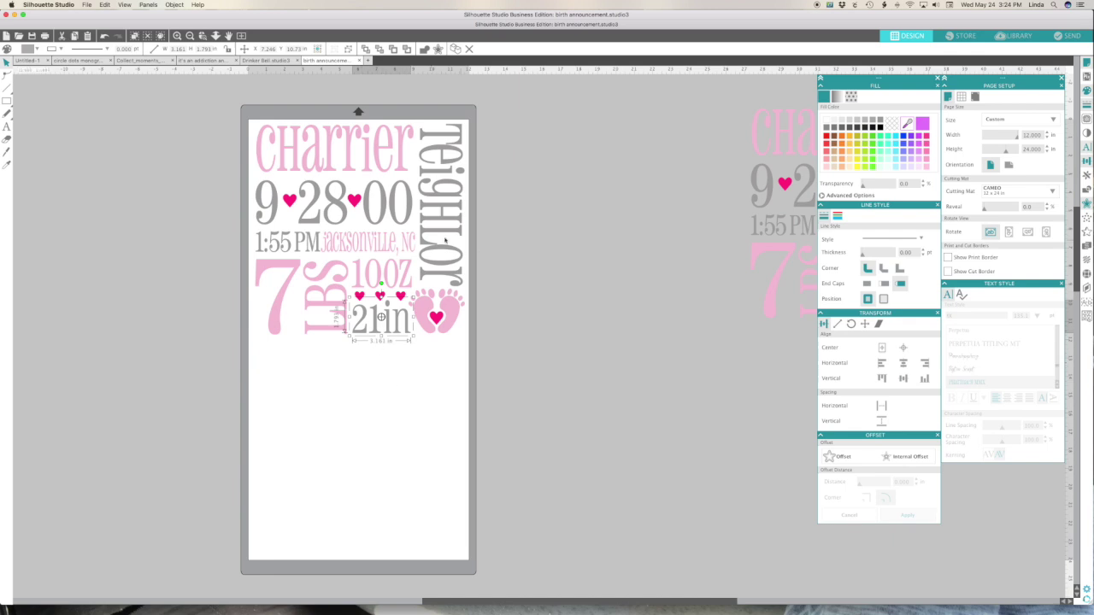
Weld the "1:55" and "PM" text of the birth time together and group the resulting shapes
click(258, 241)
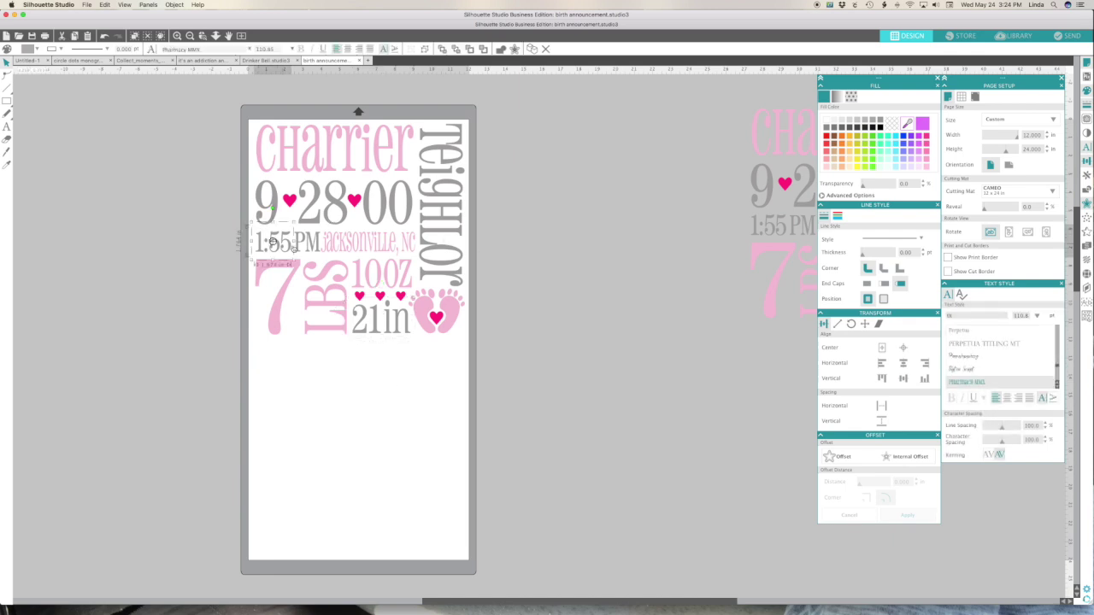
click(303, 249)
right_click(310, 247)
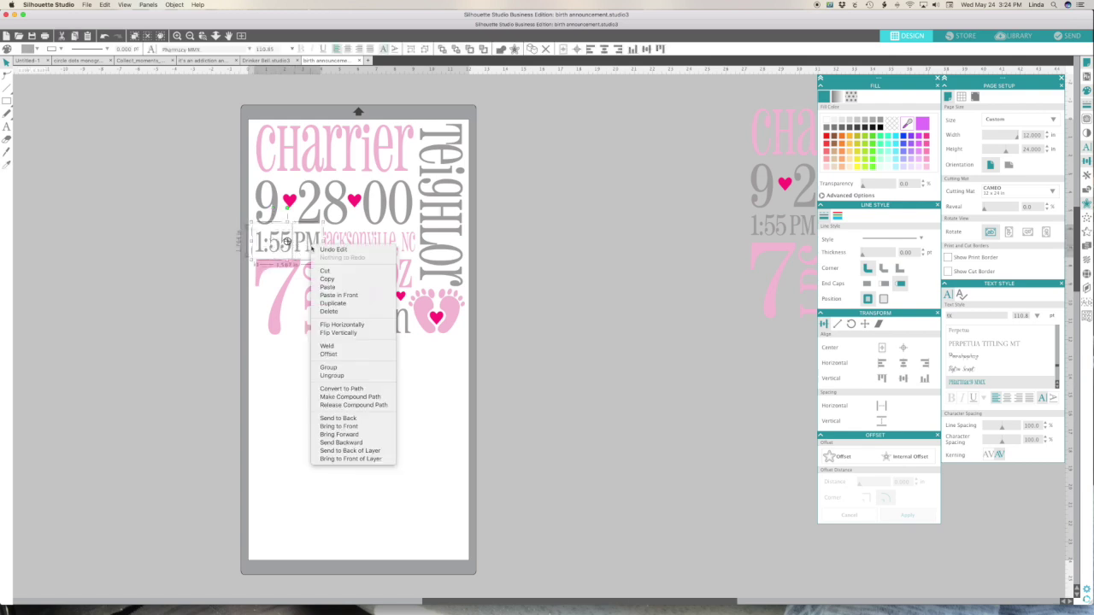
click(327, 346)
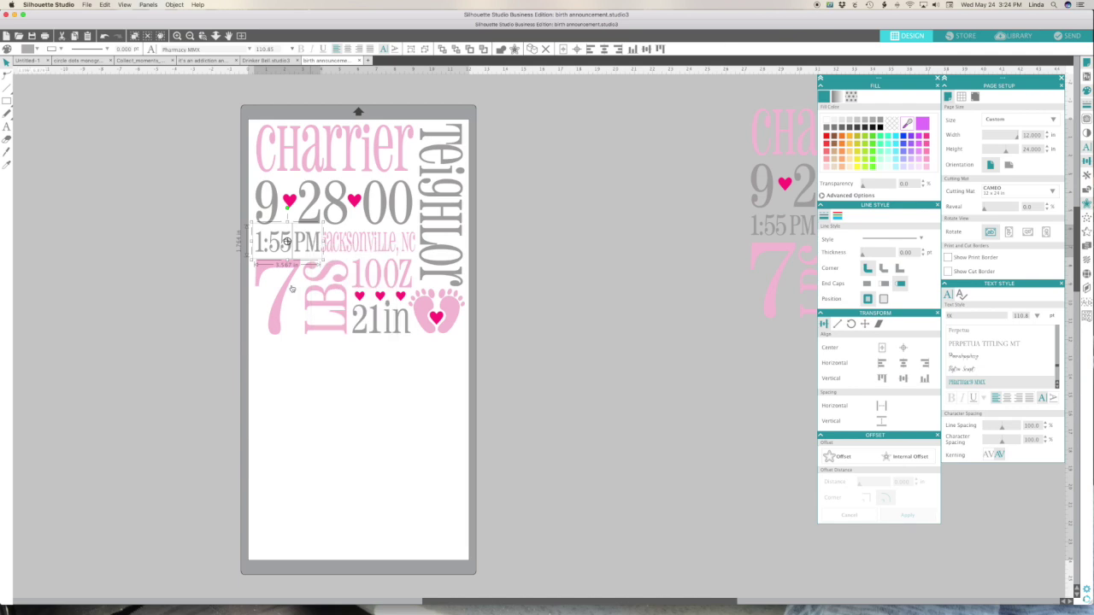
right_click(301, 245)
click(318, 370)
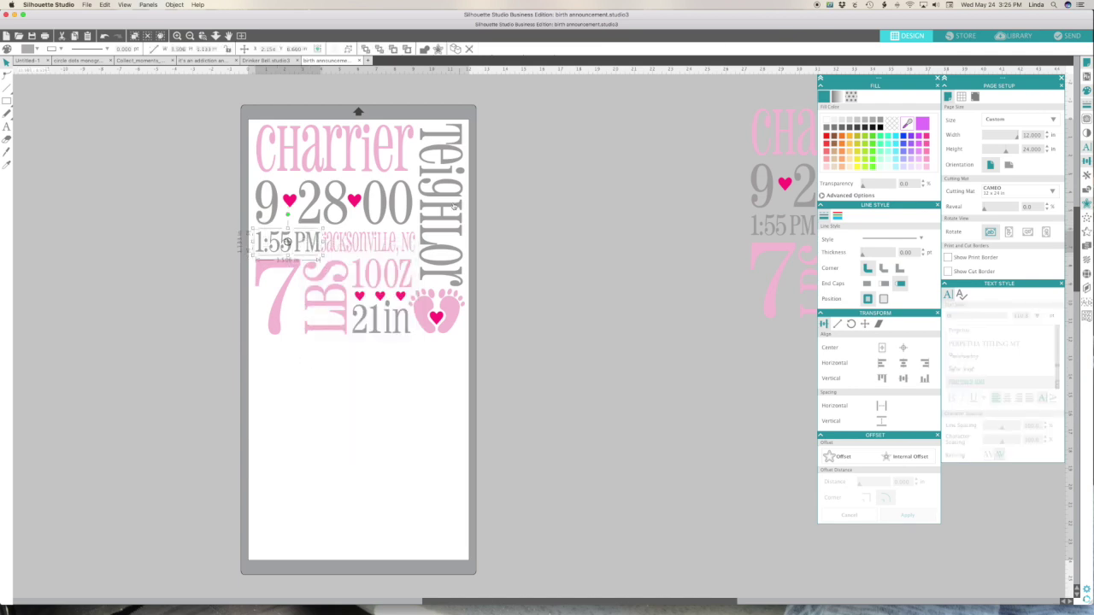
Weld the vertical grey first name in the design on the page and group its letters
click(441, 205)
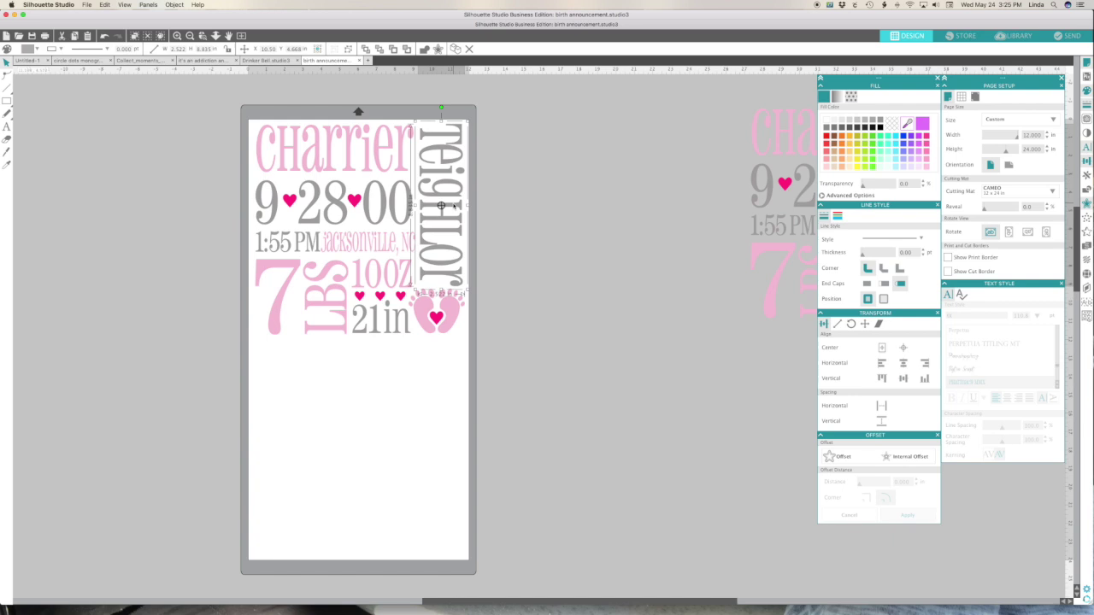
right_click(454, 206)
click(459, 303)
right_click(441, 220)
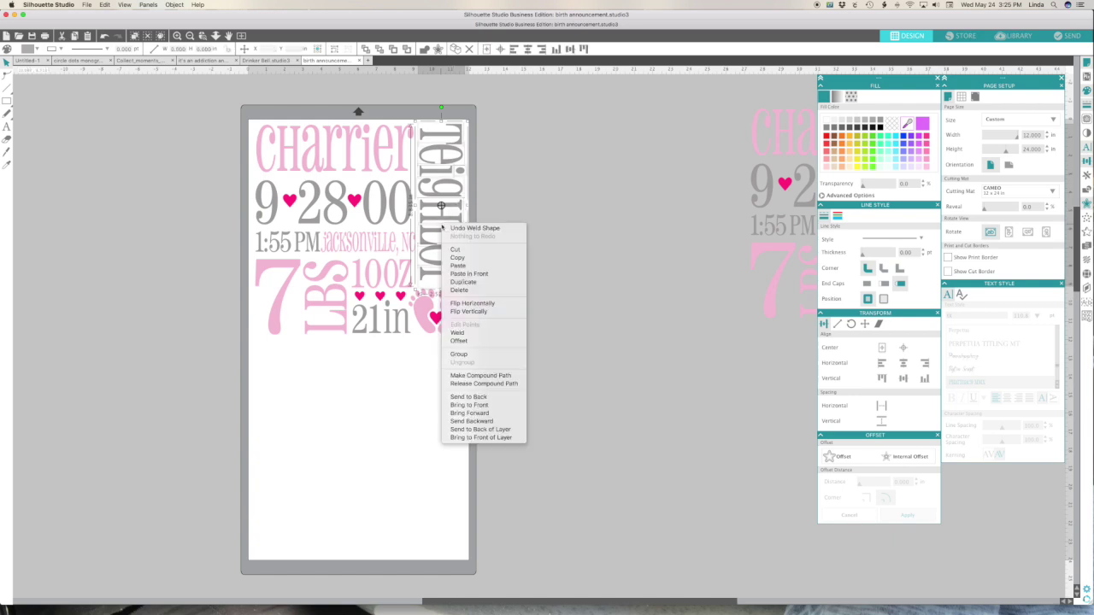
click(451, 356)
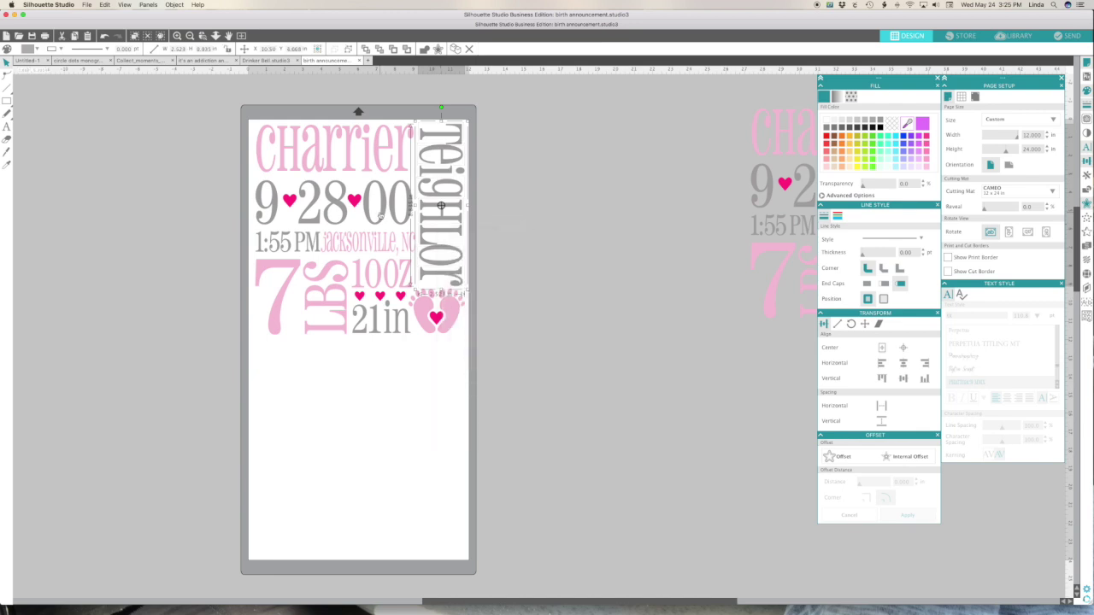
Weld the pink surname at the top of the design and group its letters
click(328, 144)
right_click(328, 144)
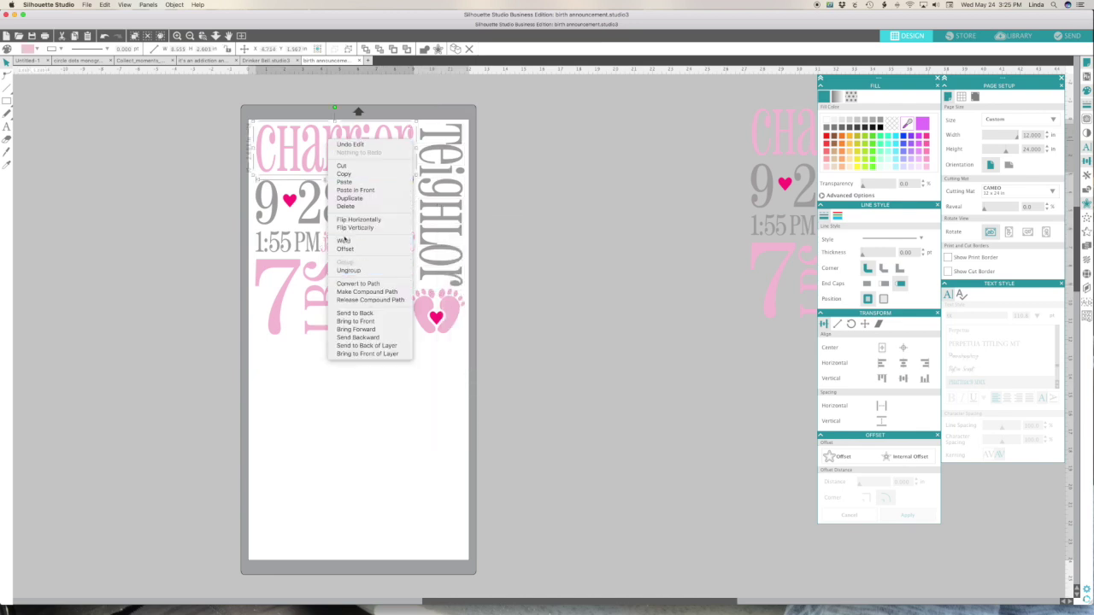
click(343, 242)
right_click(326, 141)
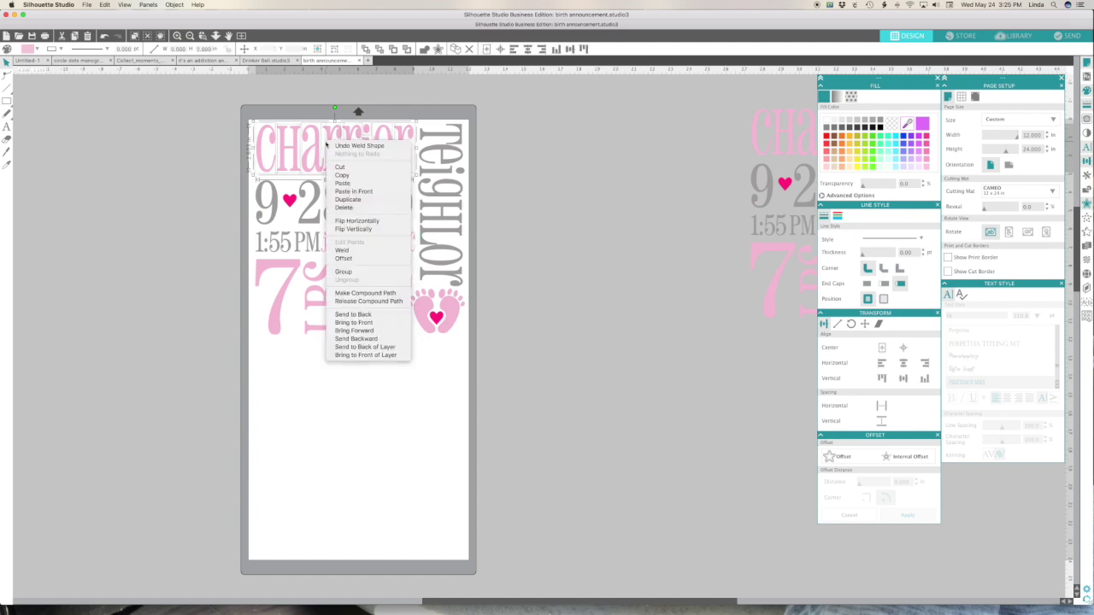
click(332, 272)
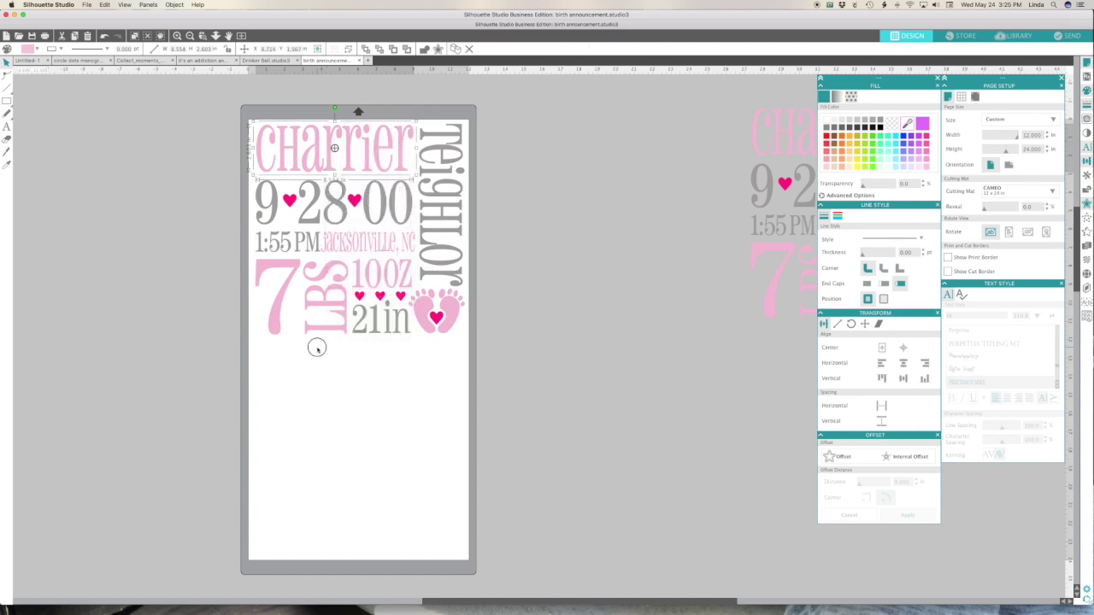
Weld the rotated "LBS" text beside the 7 and group its letter shapes
click(332, 296)
right_click(335, 292)
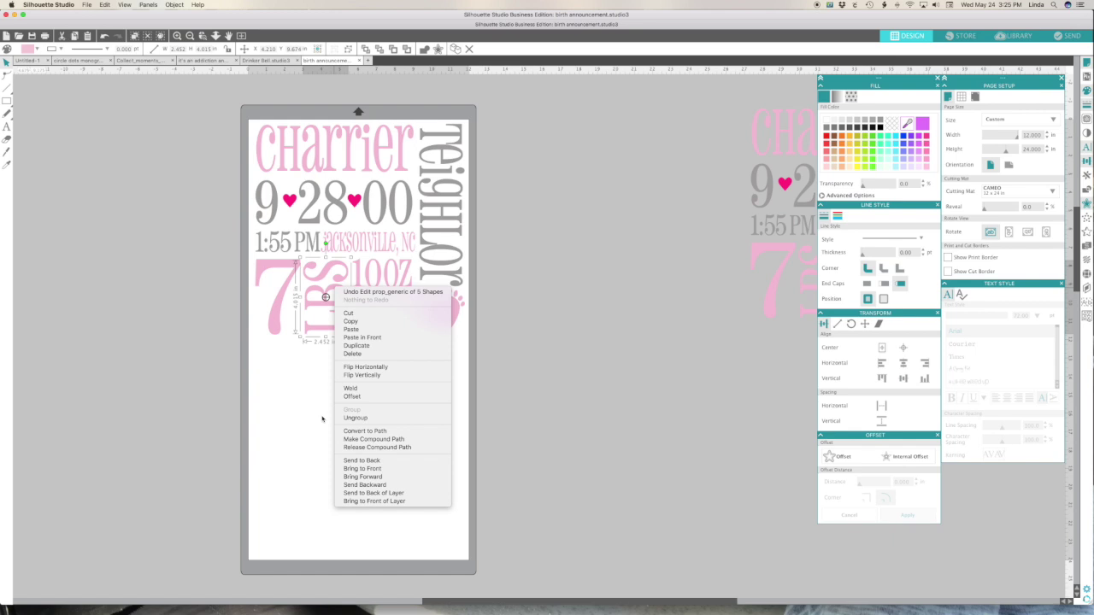
click(350, 388)
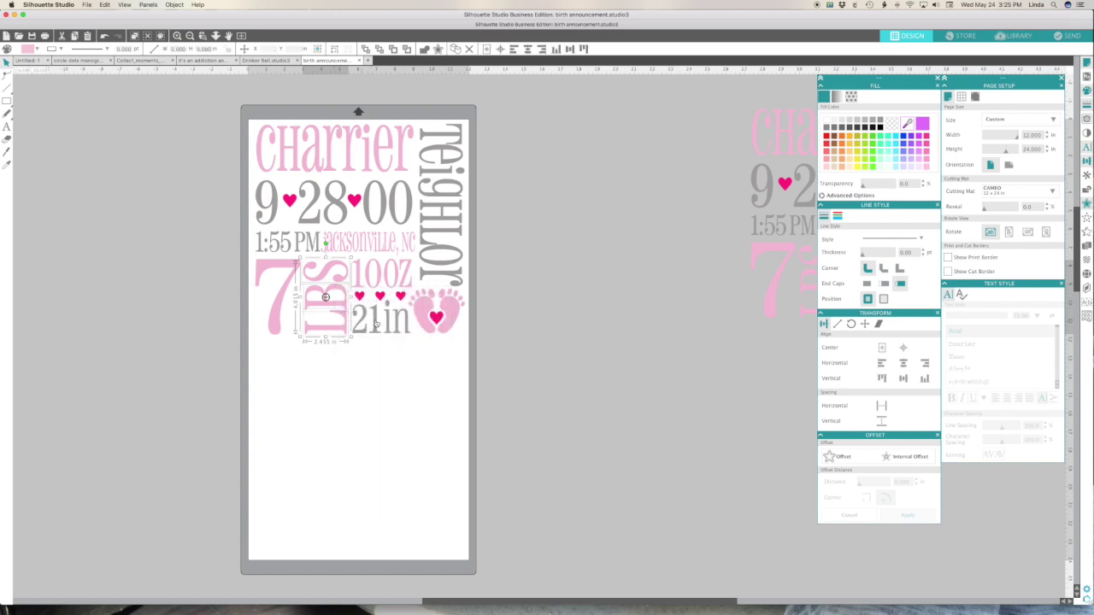
right_click(345, 299)
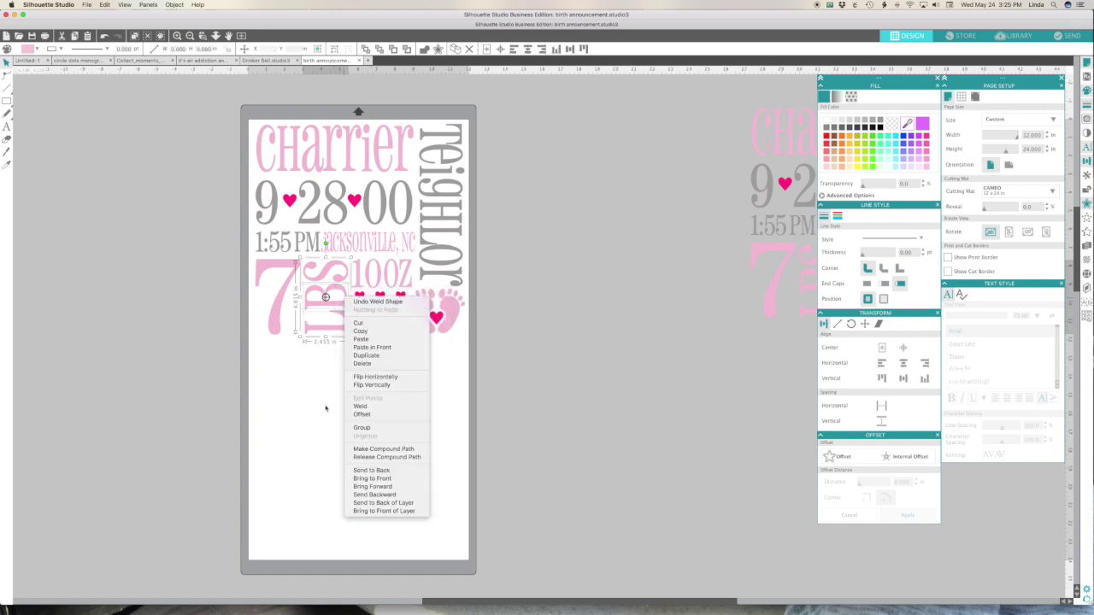
click(362, 427)
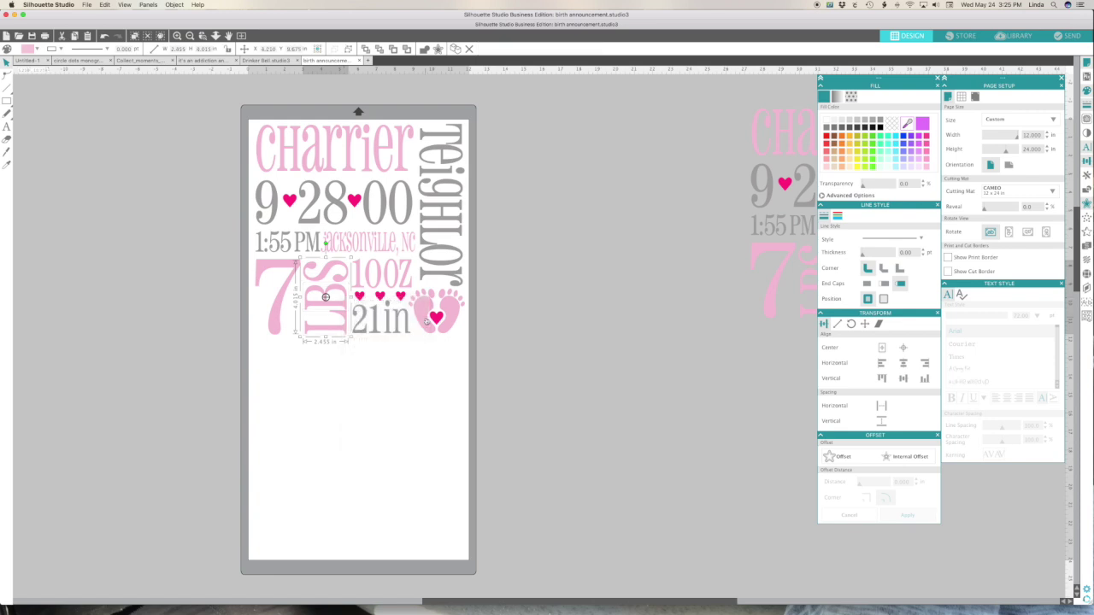
Test editing the "21" text in the backup copy by changing it to 20 and back to 21
click(379, 331)
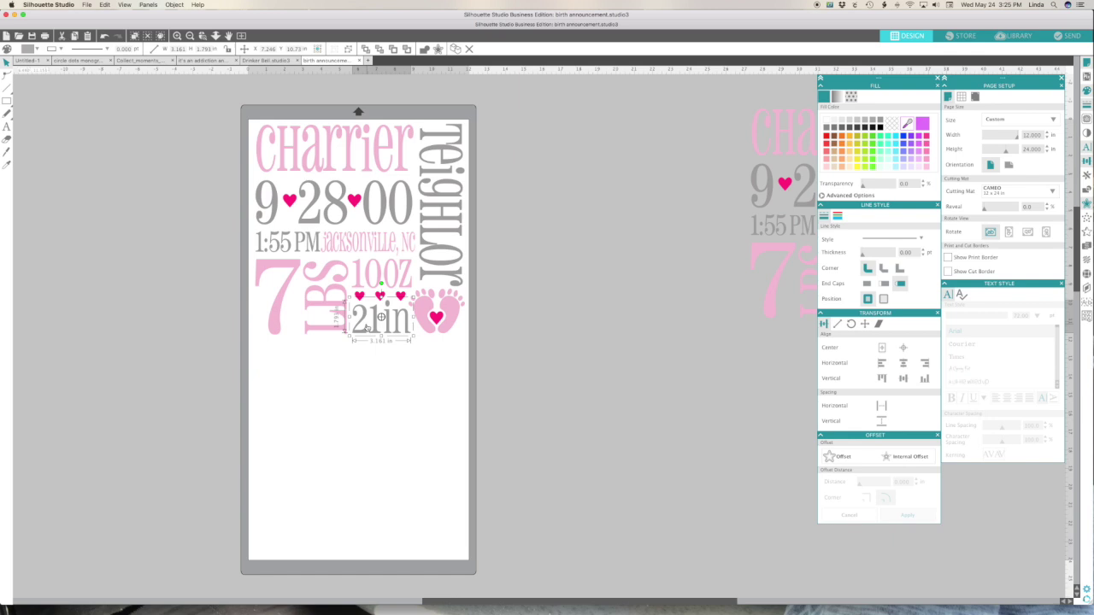
scroll(528, 327, right, 5)
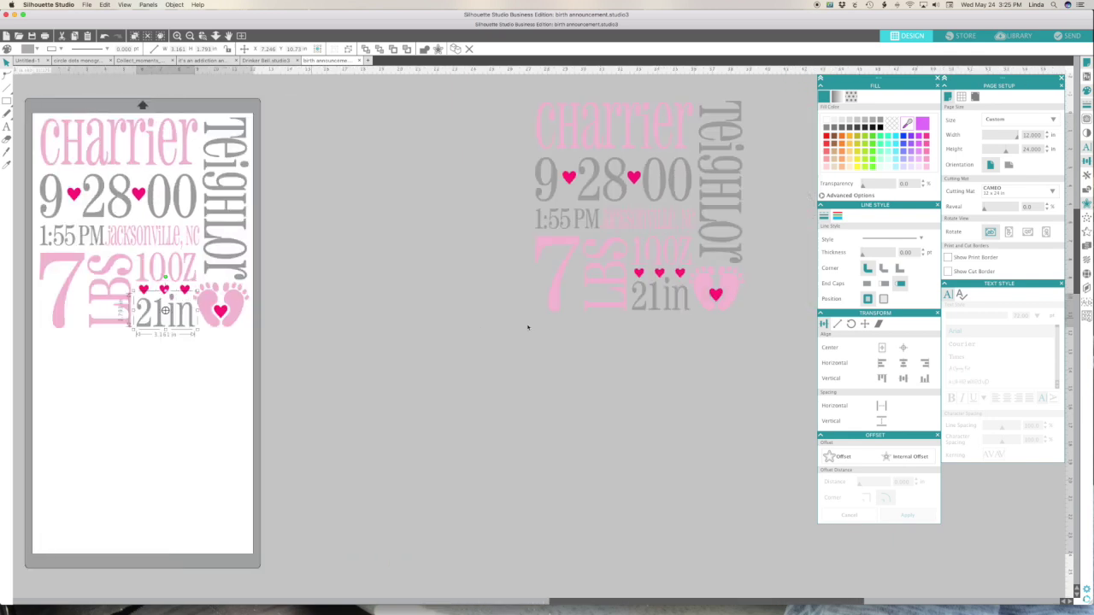
double_click(658, 306)
key(BackSpace)
text(0)
key(BackSpace)
text(1)
click(644, 325)
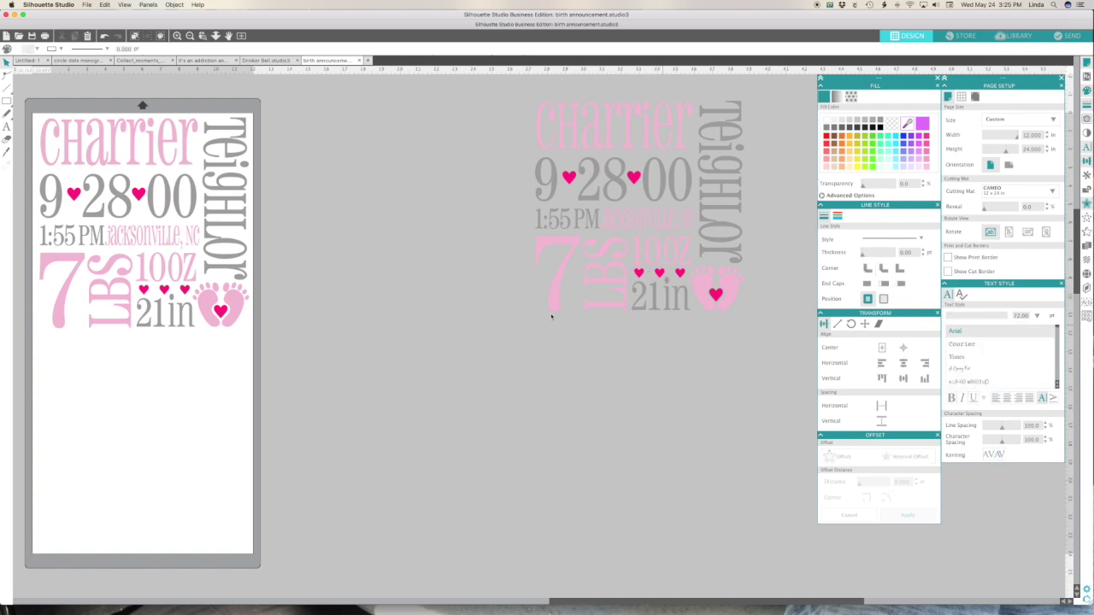
Move the "Font is Pharmacy" note slightly closer to the page
scroll(464, 301, left, 3)
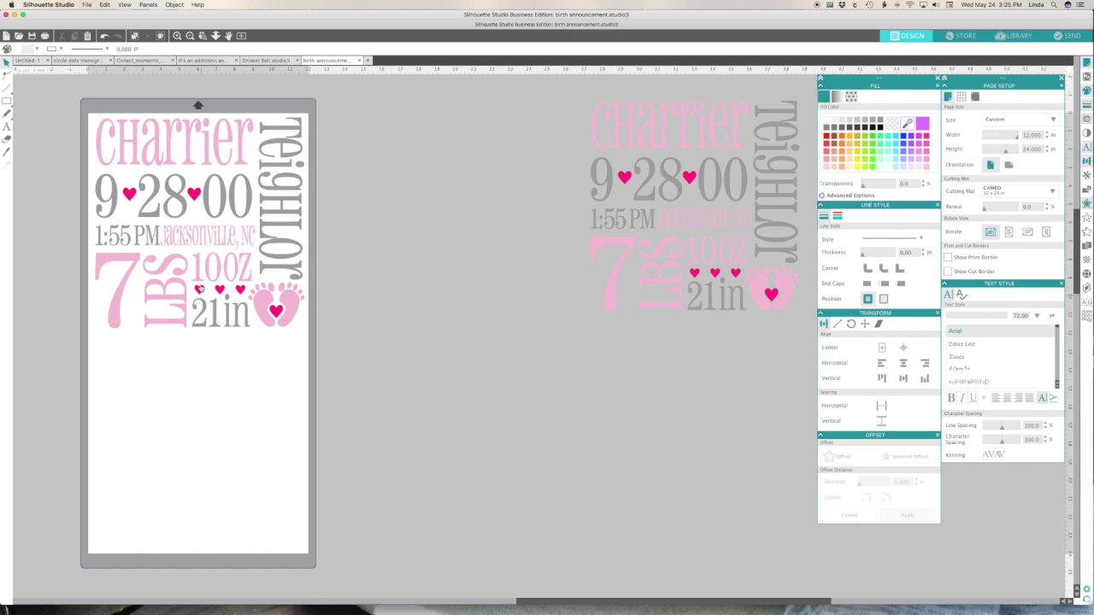
scroll(337, 319, left, 10)
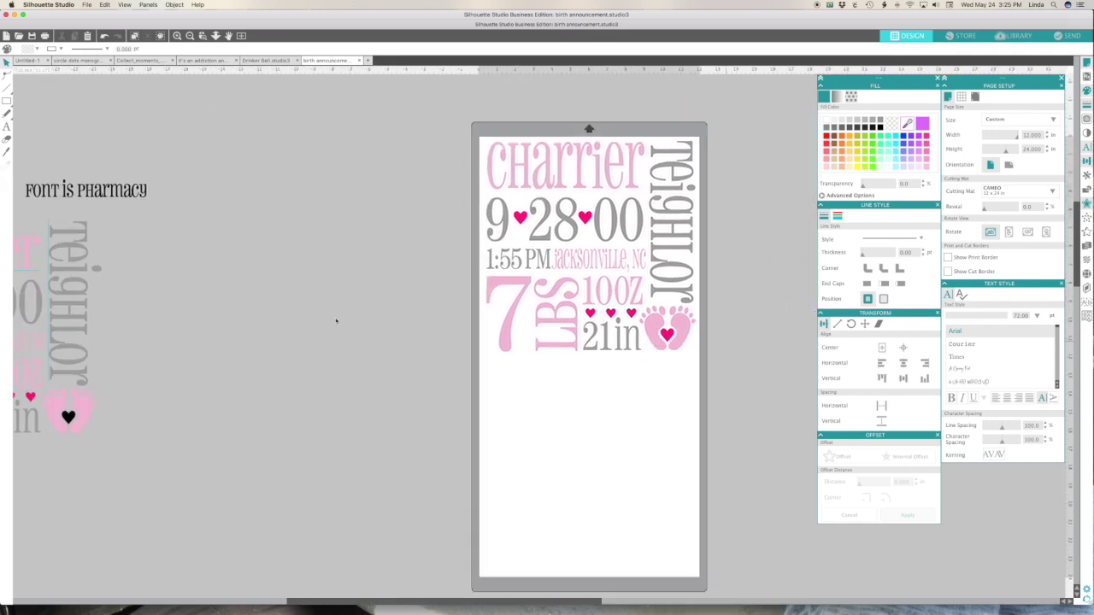
drag(109, 180, 144, 177)
click(308, 216)
scroll(307, 217, right, 4)
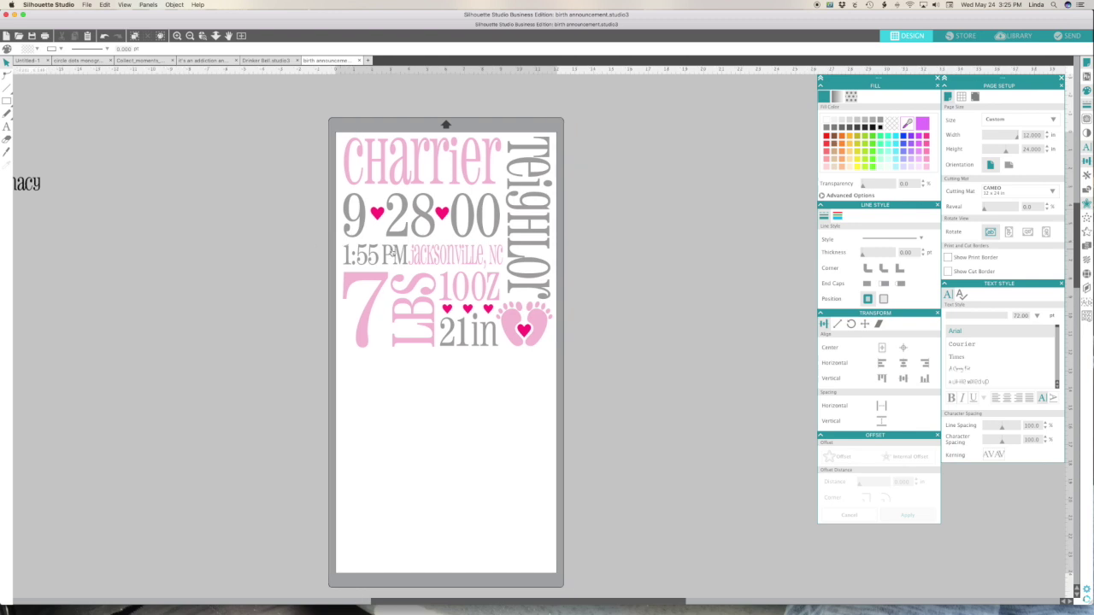
Examine the names and date numbers in the design on the page to see which are still editable text
click(423, 171)
click(528, 218)
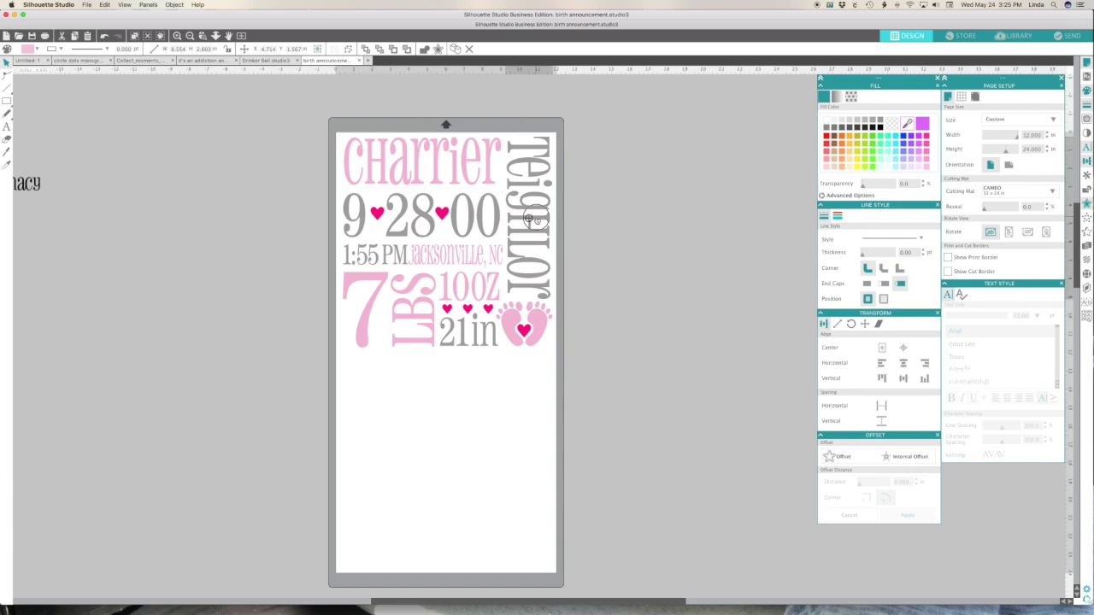
click(469, 223)
click(399, 227)
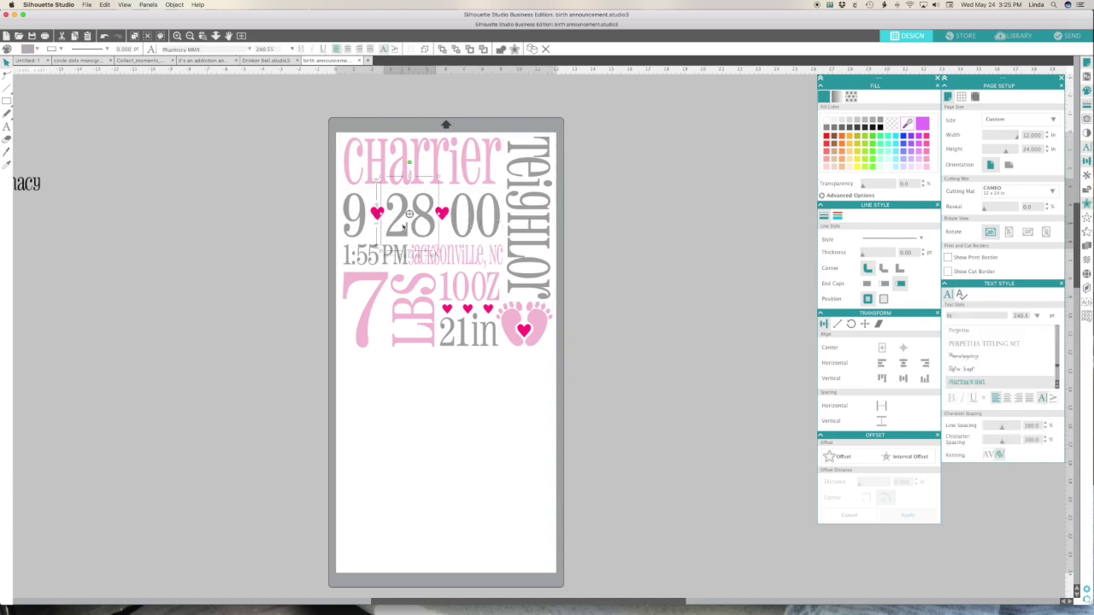
right_click(354, 215)
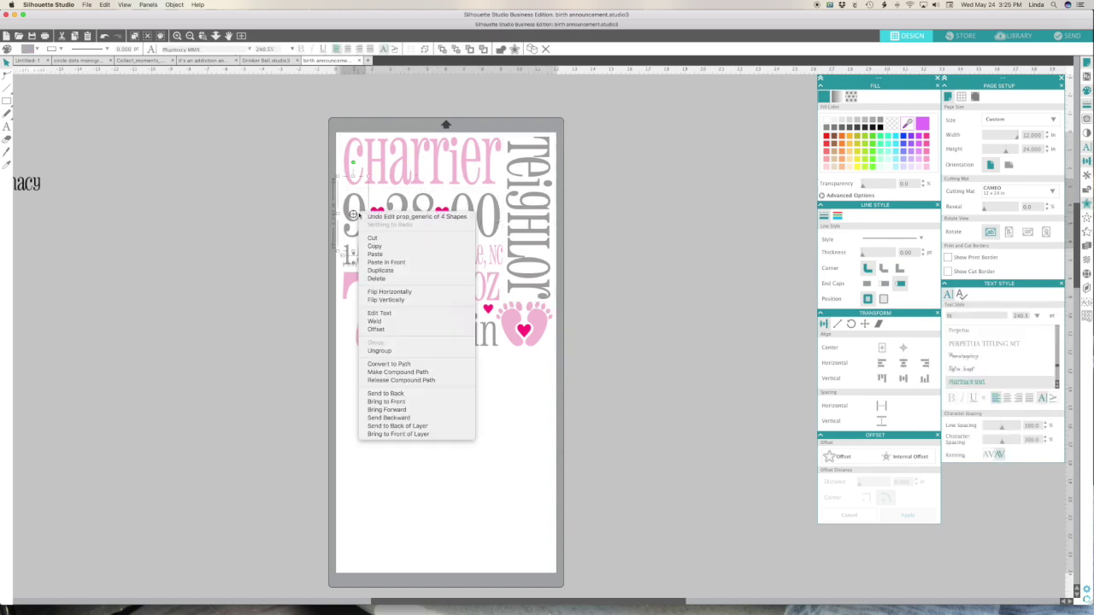
click(325, 126)
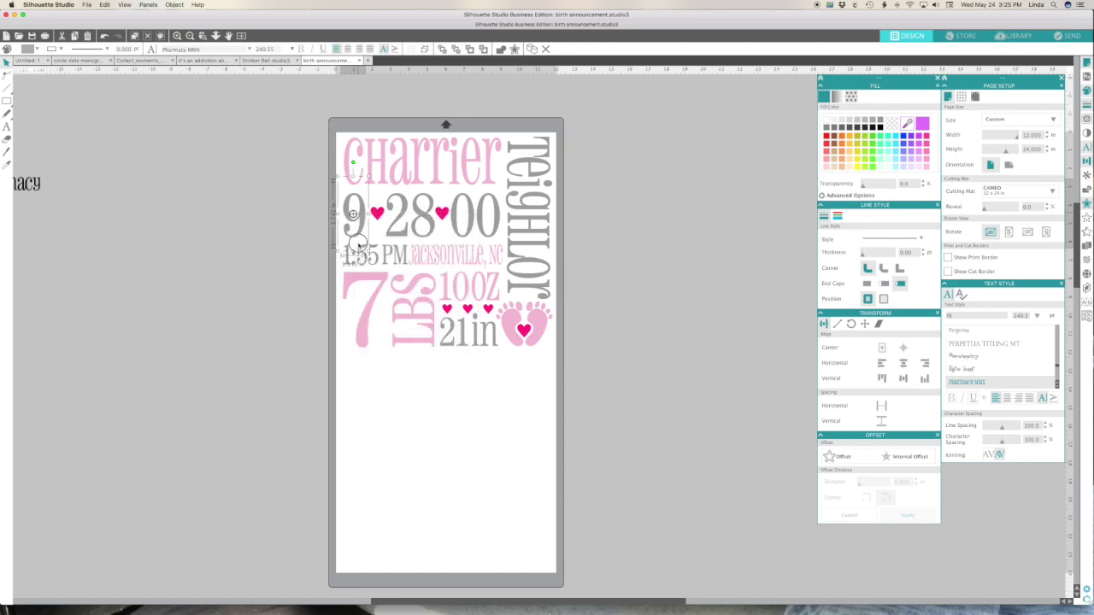
drag(322, 122, 356, 242)
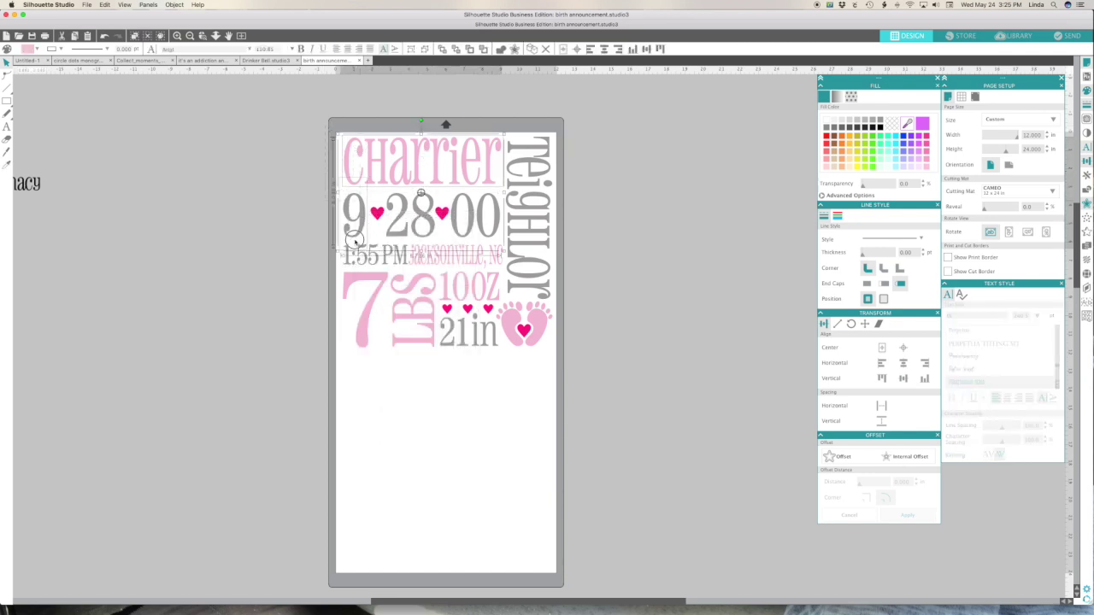
click(298, 237)
Weld the "9" of the birth date in the design on the page
right_click(353, 215)
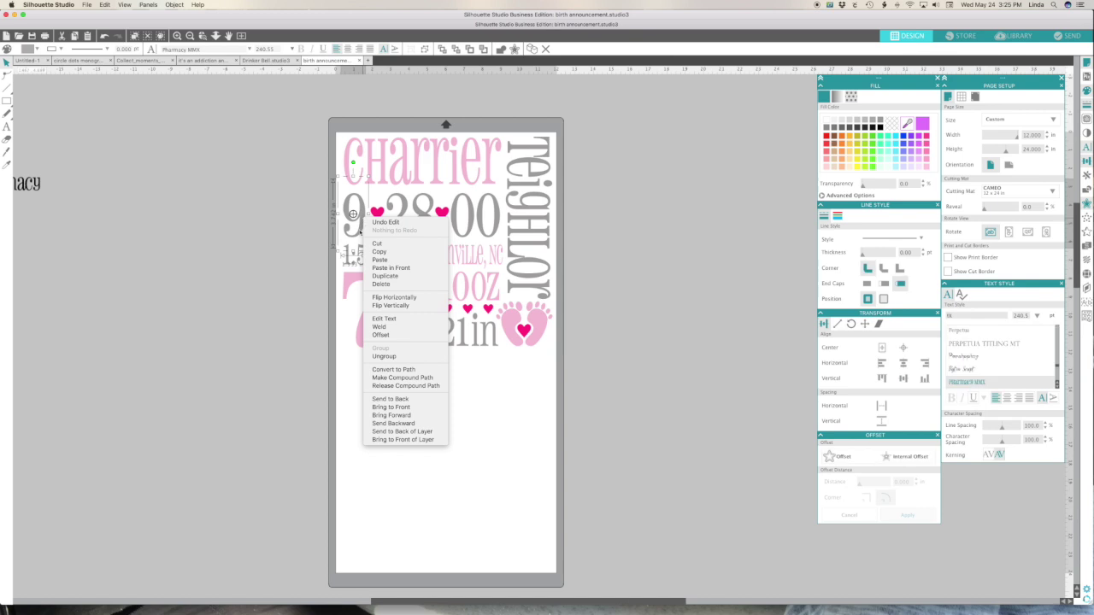
click(379, 326)
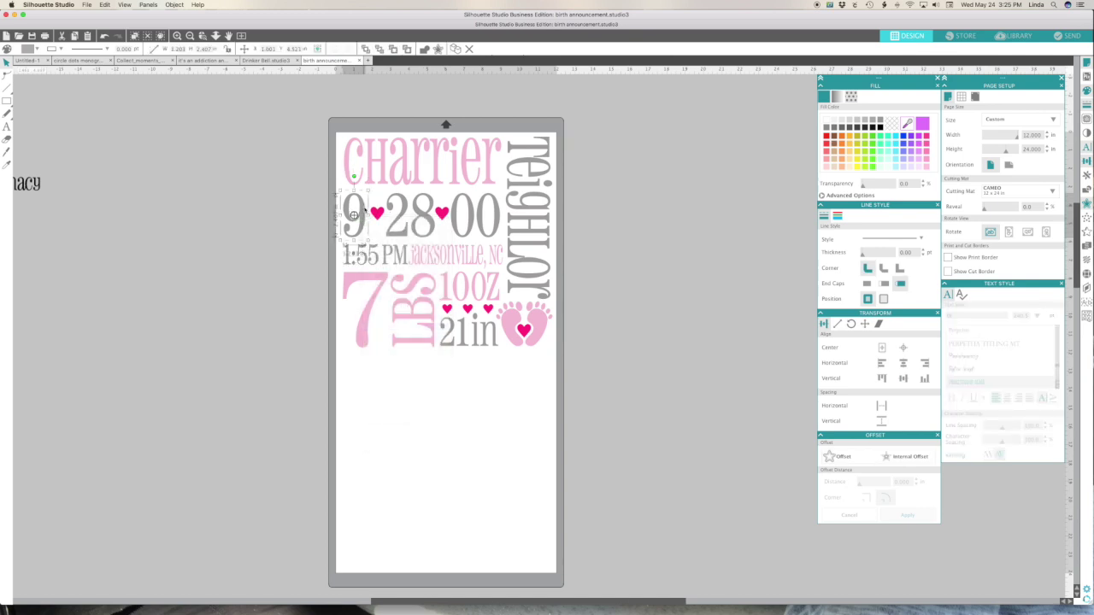
right_click(364, 207)
click(268, 249)
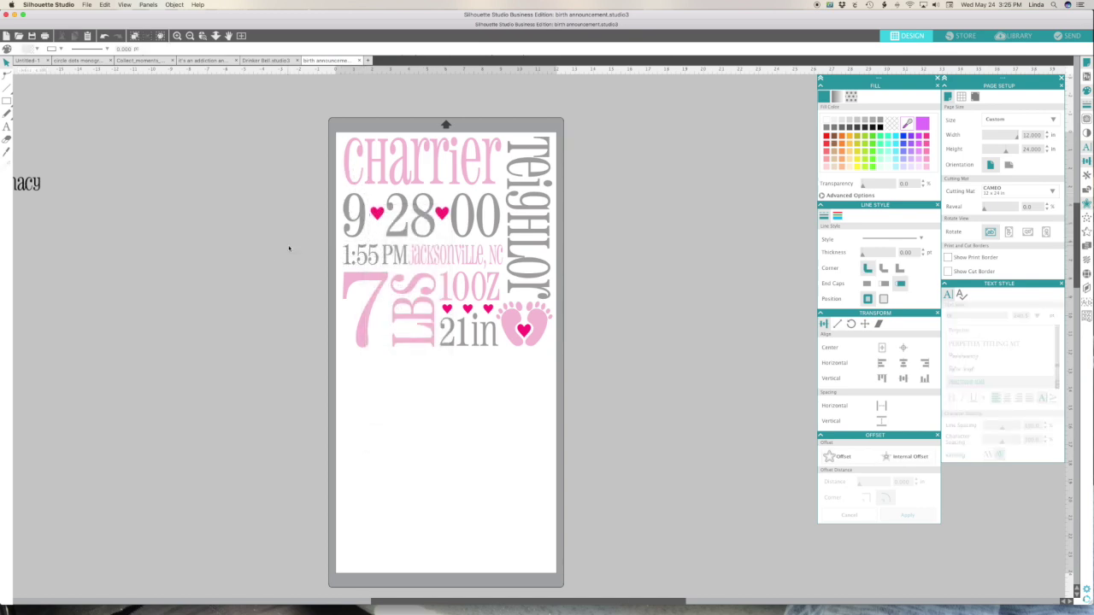
Enlarge the whole design until it is wider than the page and place it in the empty area left of the page
drag(317, 115, 579, 374)
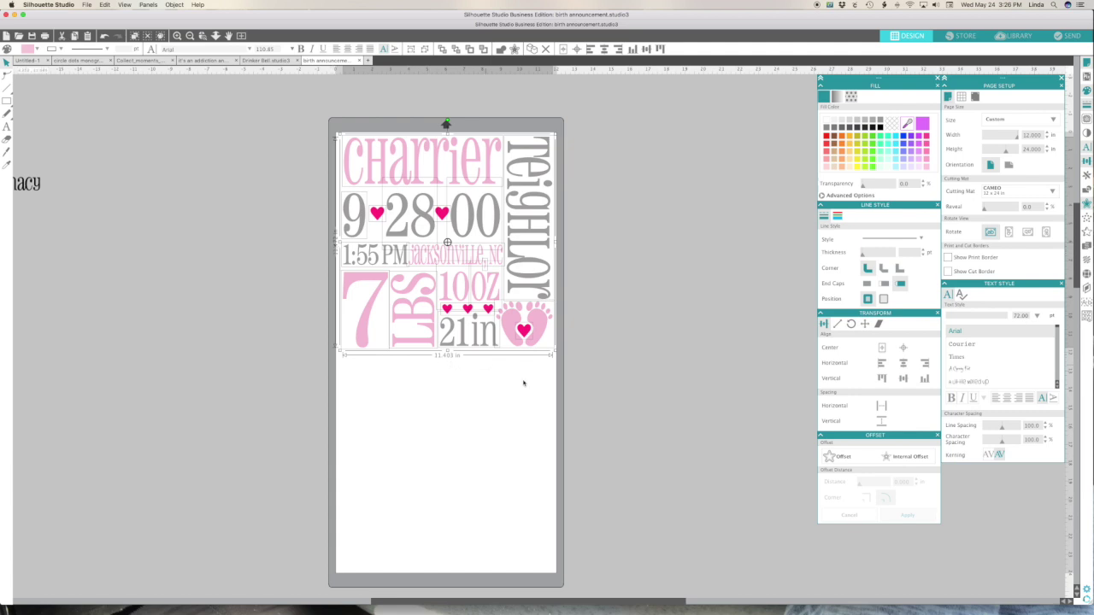
drag(554, 350, 291, 436)
click(568, 430)
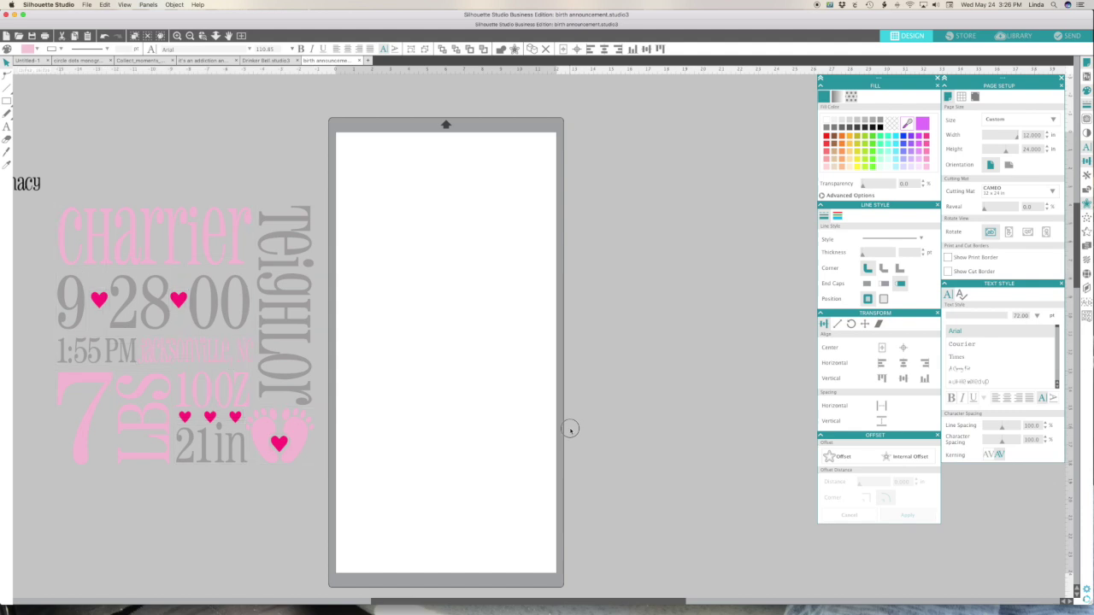
Move the whole enlarged design back onto the page, aligned near its upper-left corner and overhanging the right edge
click(302, 295)
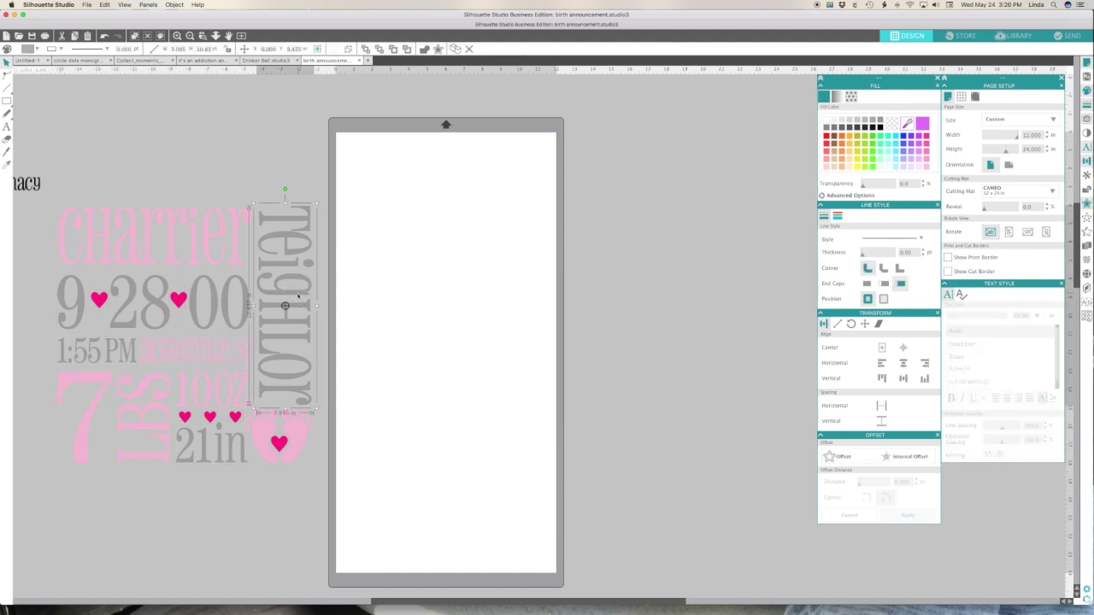
drag(37, 207, 584, 363)
click(706, 391)
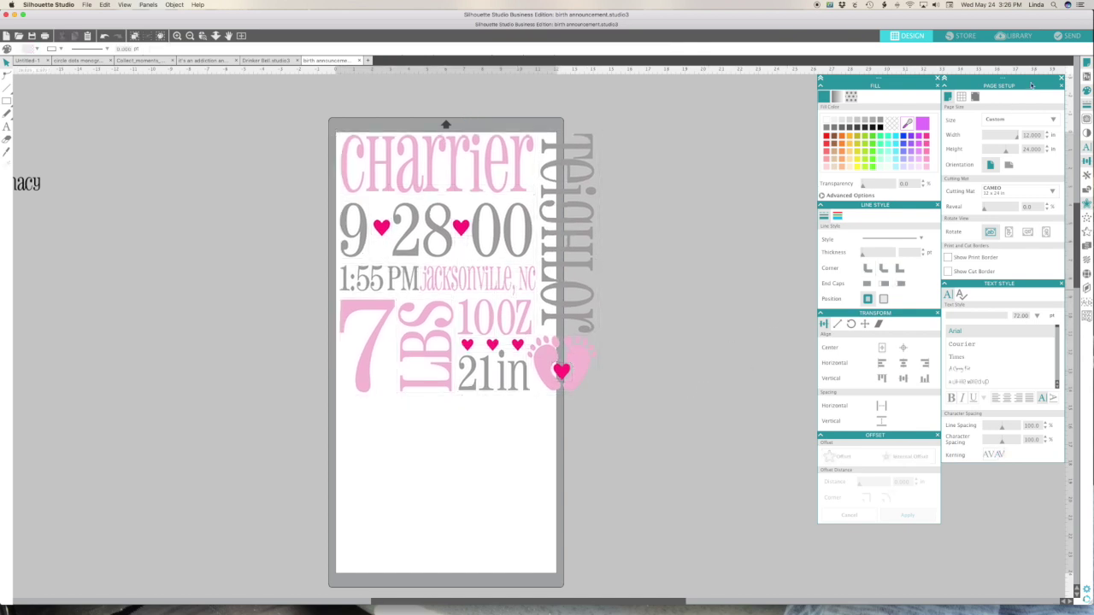
Reopen the page setup options, place them clear of the other settings and show the print border
click(1086, 63)
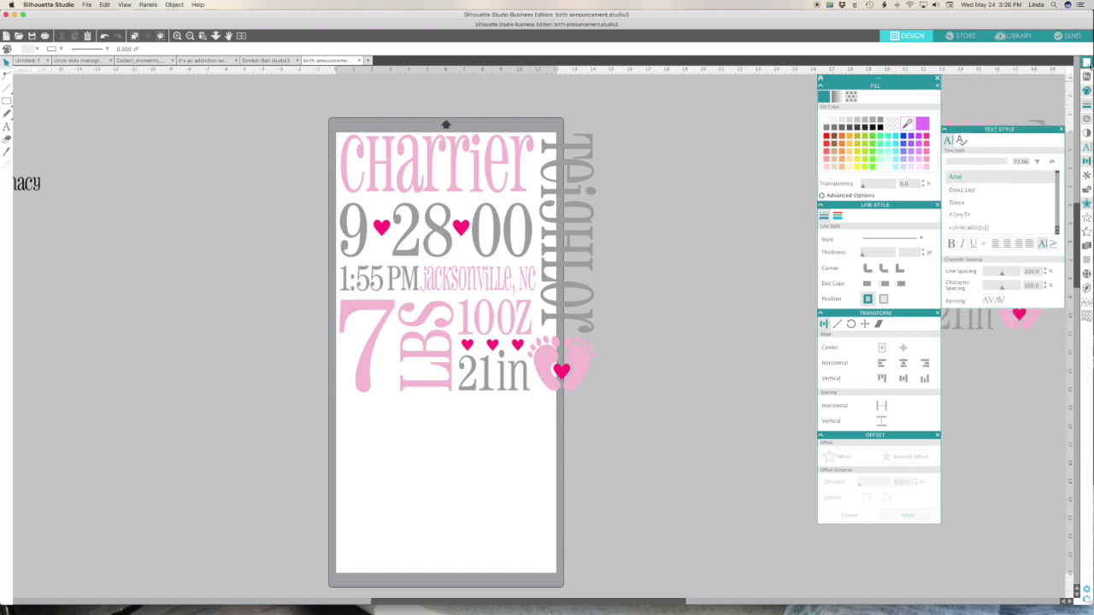
click(1086, 63)
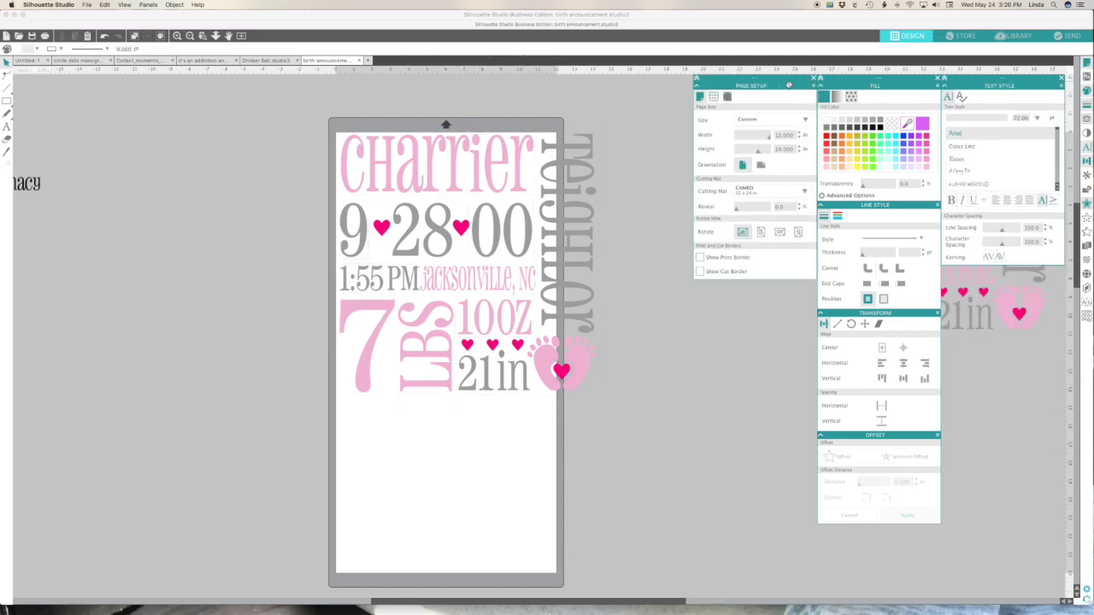
drag(789, 86, 739, 143)
click(651, 315)
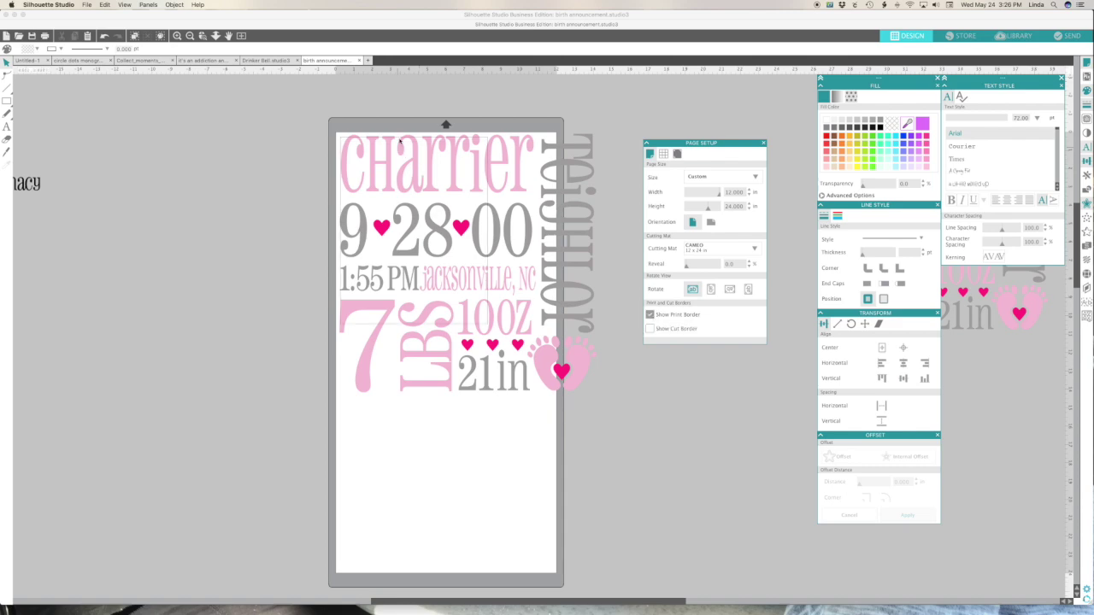
Shift the whole enlarged design so its upper-left section sits inside the print border, and print it with the default settings
drag(321, 143, 581, 435)
drag(543, 361, 546, 364)
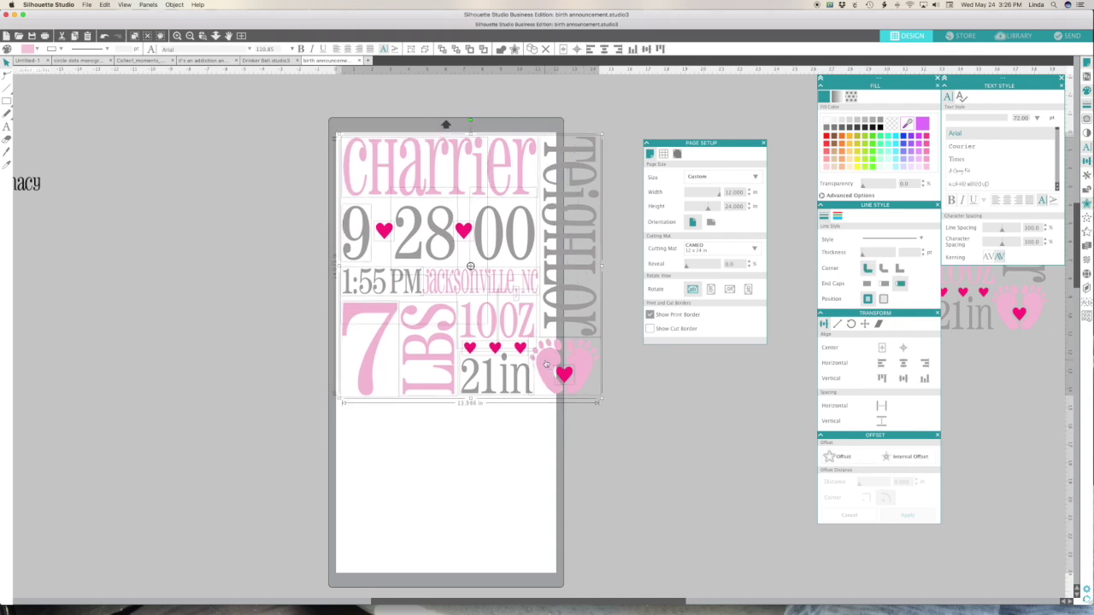
click(318, 310)
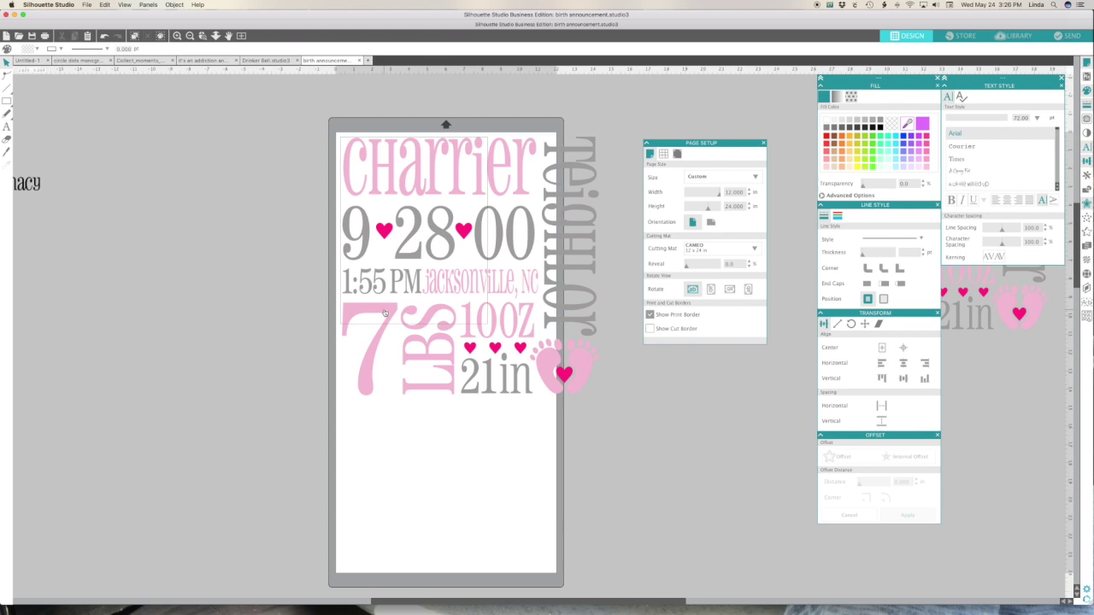
click(86, 5)
click(90, 120)
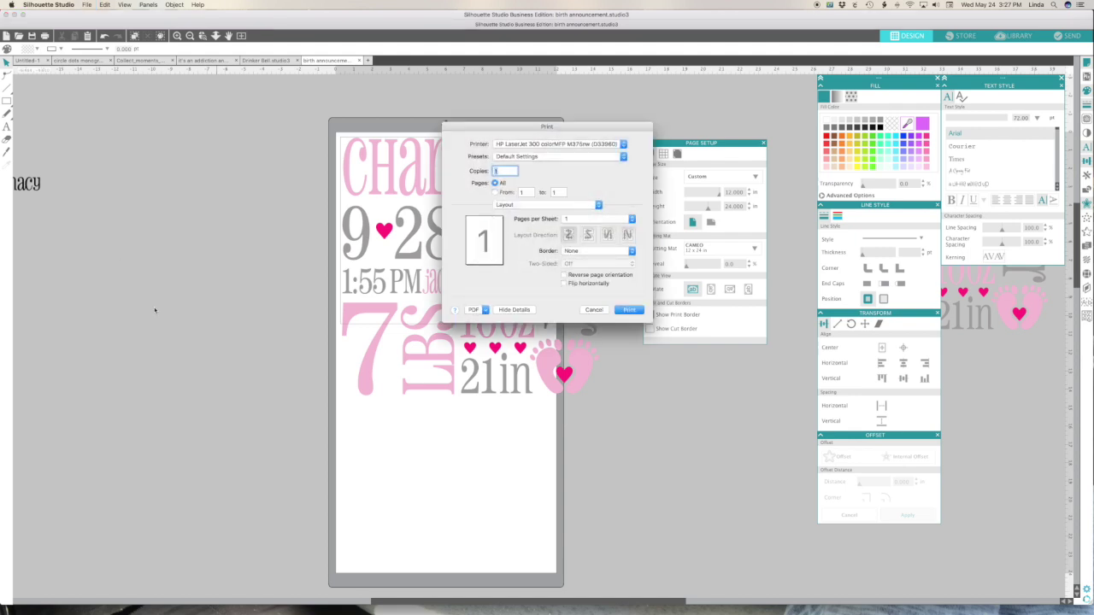
click(629, 309)
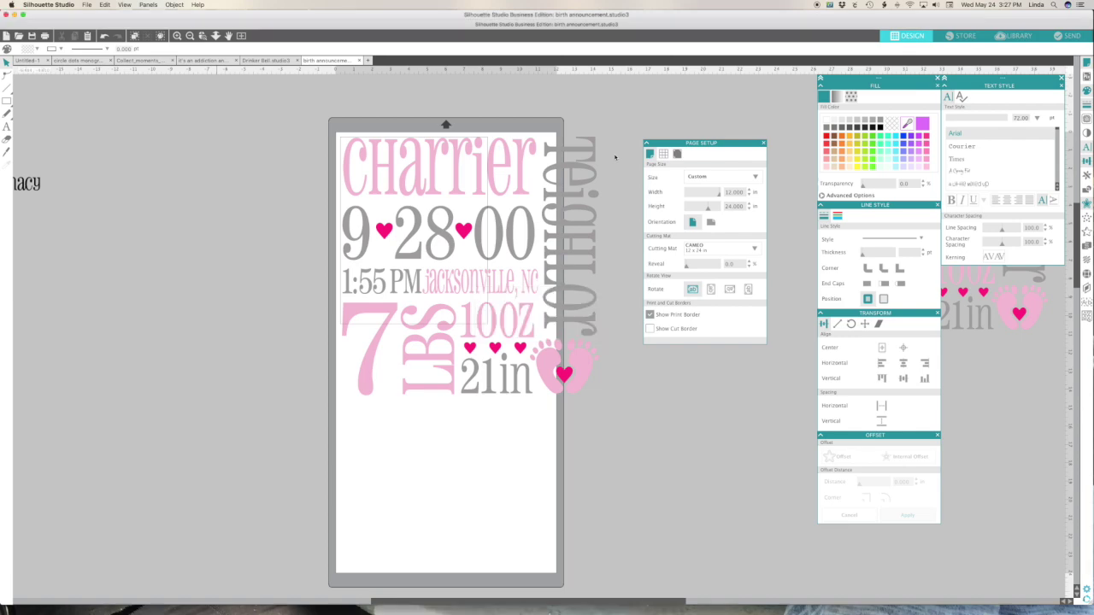
Move the whole design left so its upper-right section falls inside the print border, and print that section
click(478, 205)
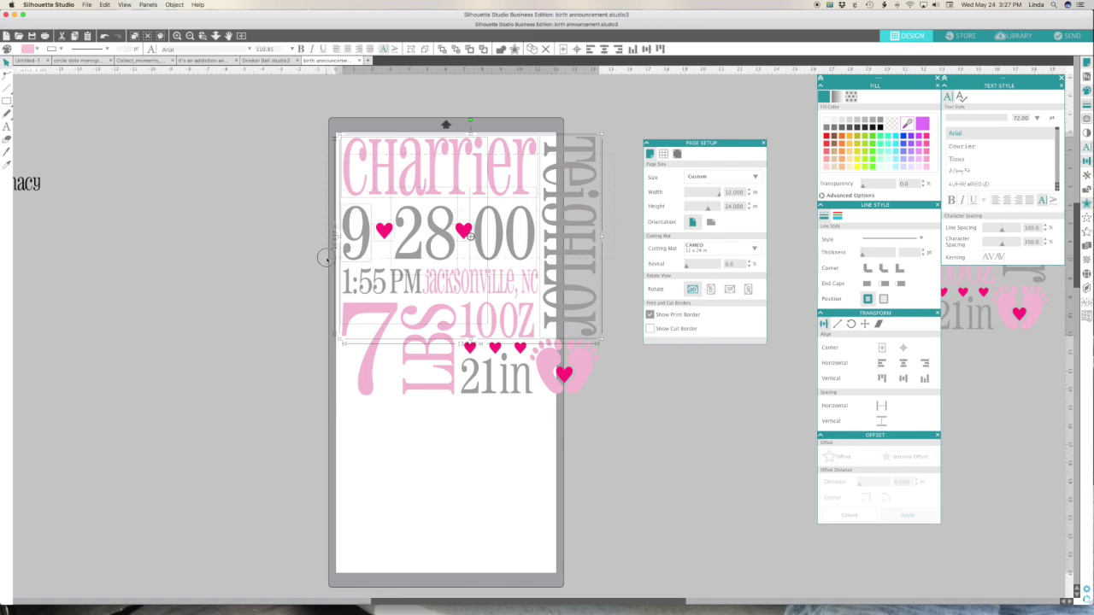
key(super+a)
drag(485, 367, 371, 369)
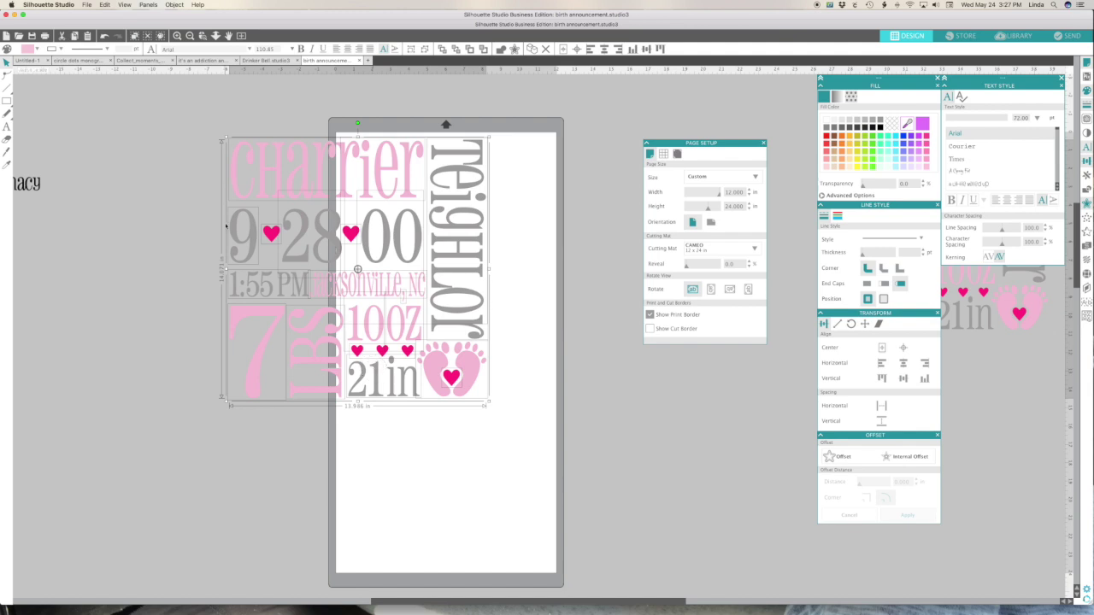
click(86, 4)
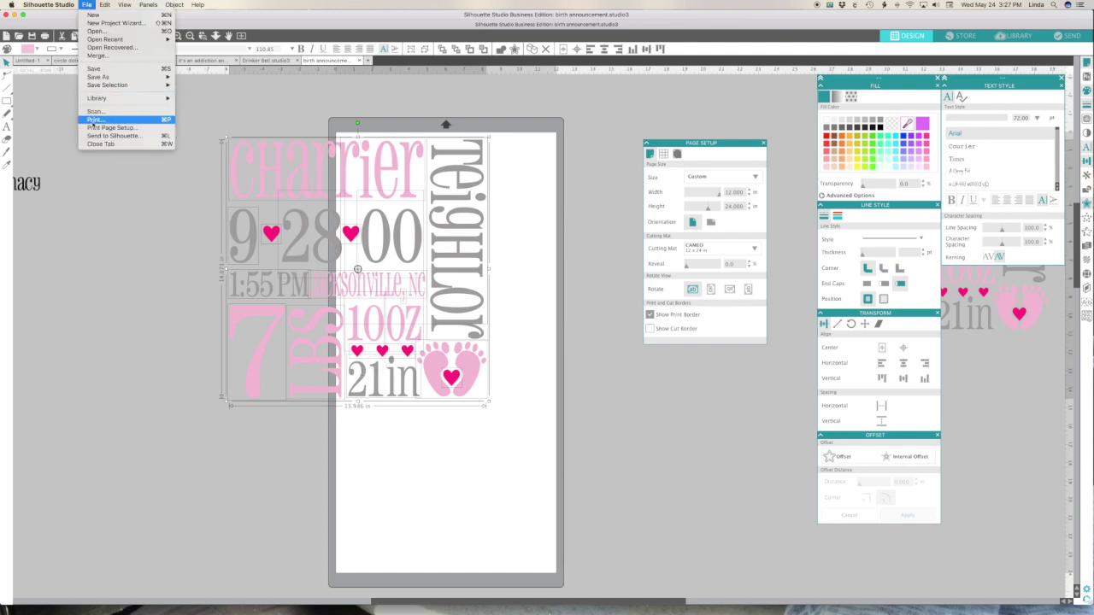
click(92, 119)
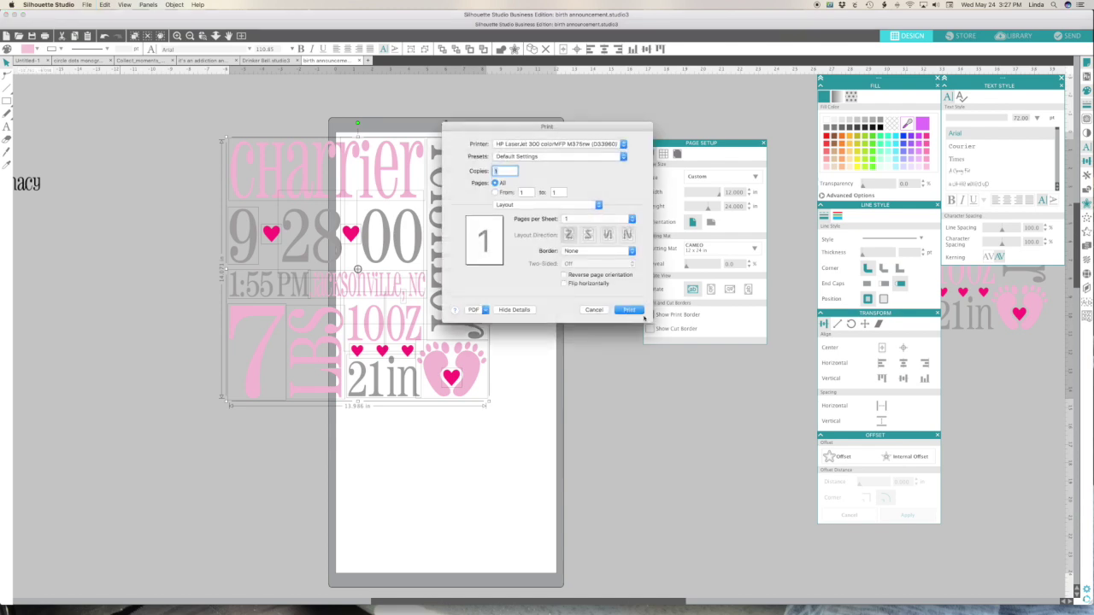
click(639, 311)
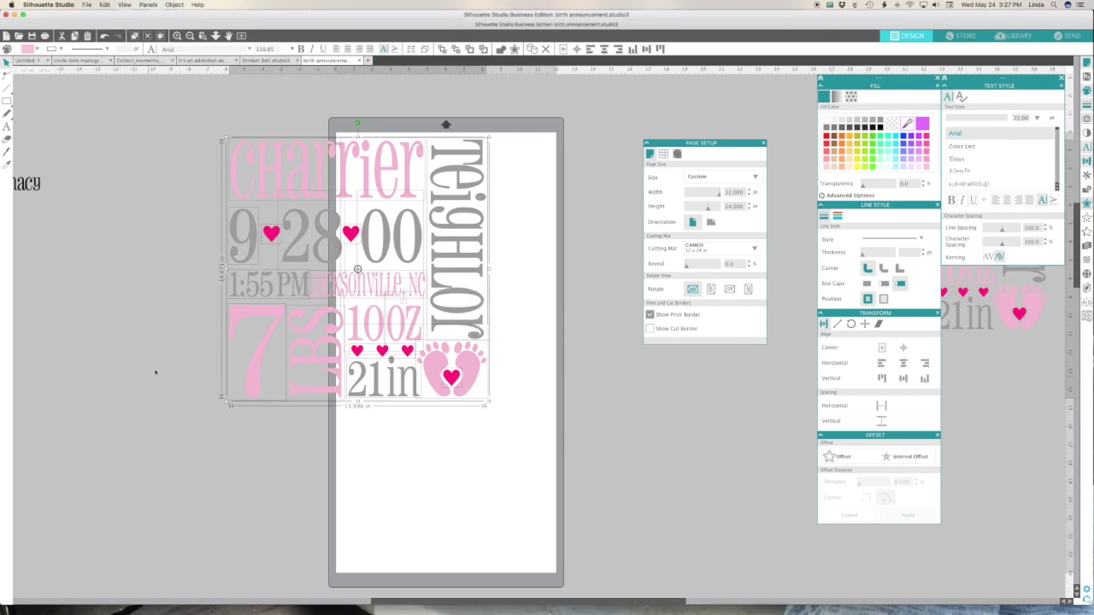
Move the whole design up and right so its lower-left section falls inside the print border, and print that section
drag(201, 127, 486, 401)
drag(299, 312, 392, 244)
click(399, 323)
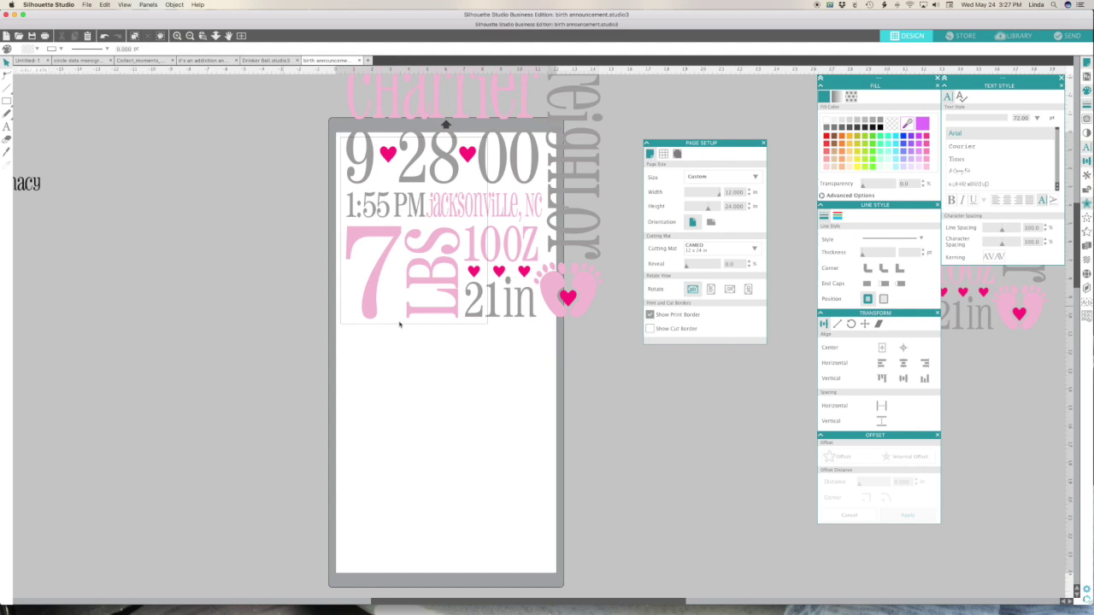
drag(603, 339, 338, 72)
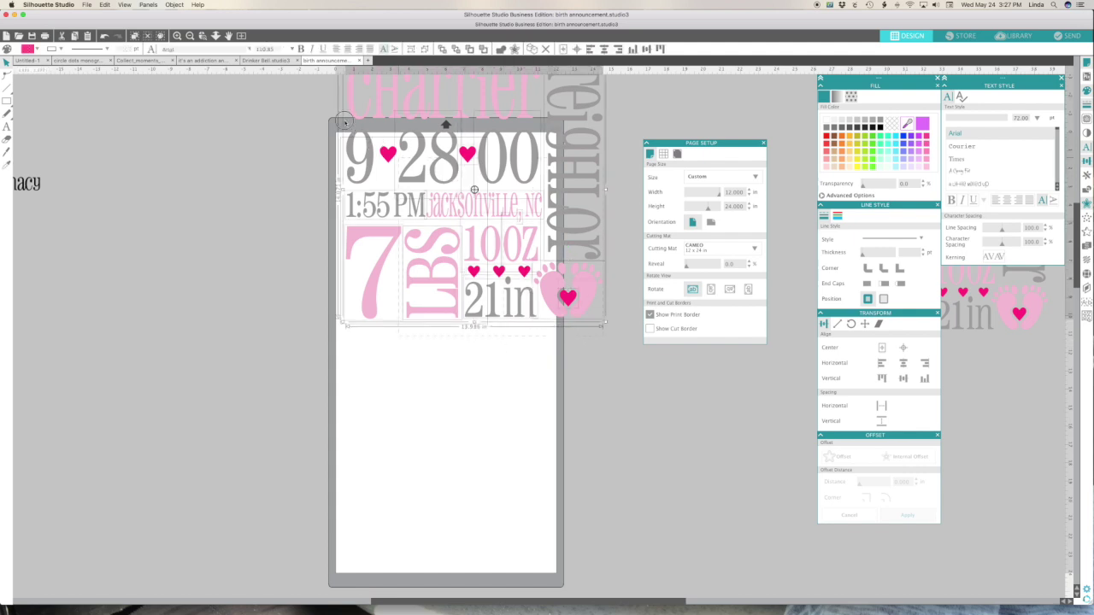
scroll(473, 160, up, 3)
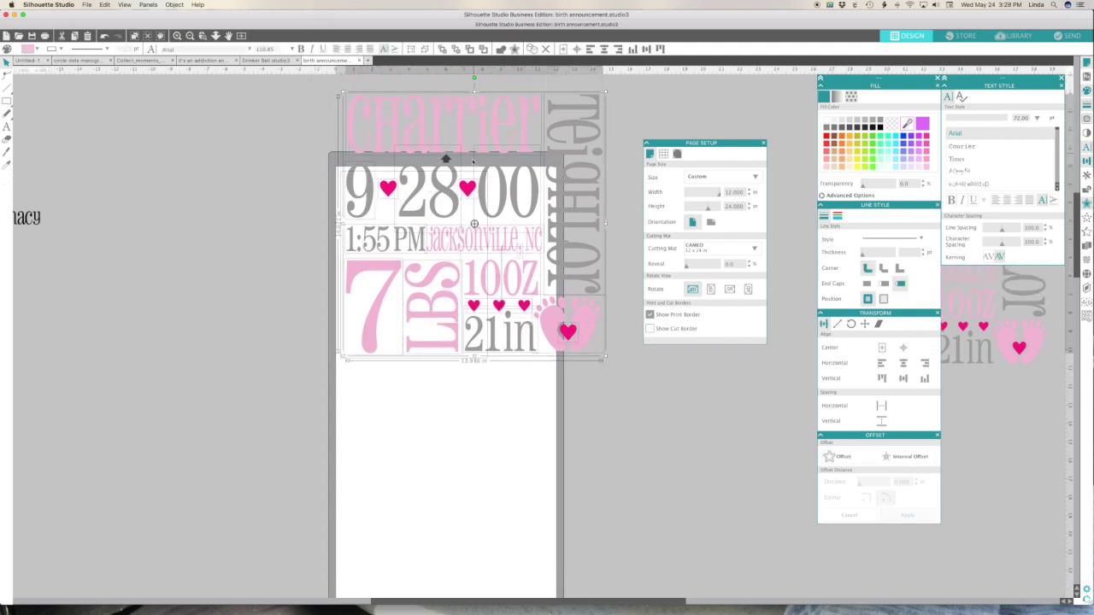
key(Left)
key(Left)
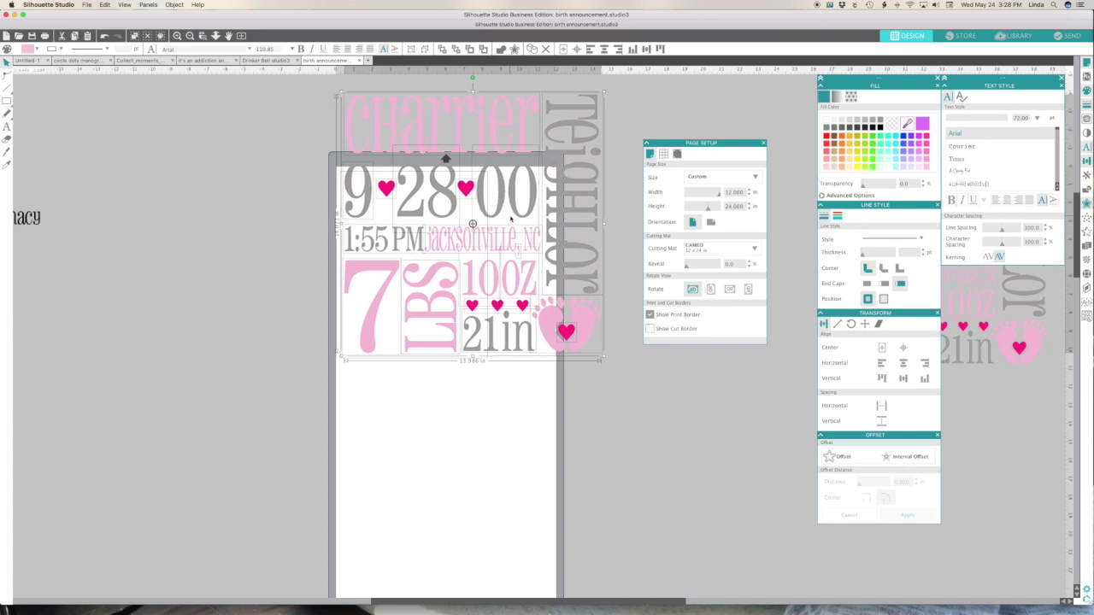
click(333, 142)
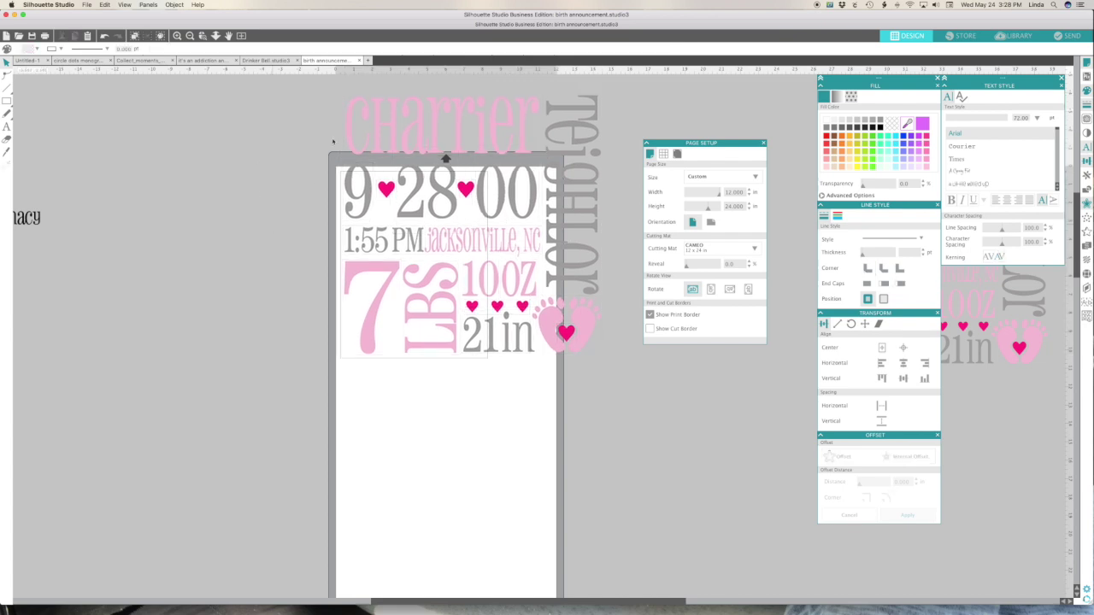
click(86, 4)
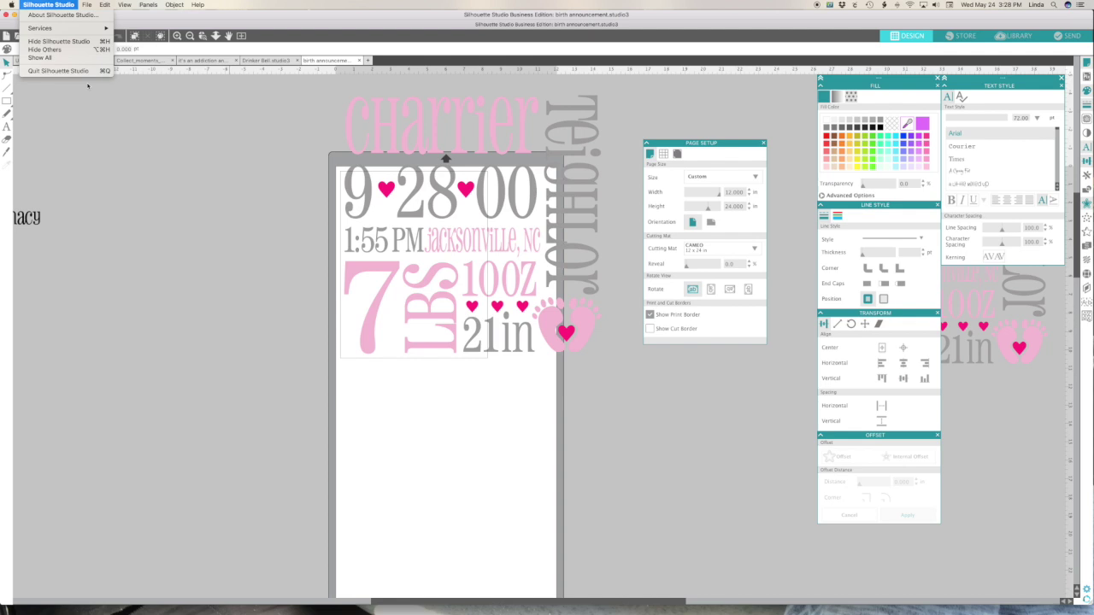
click(110, 120)
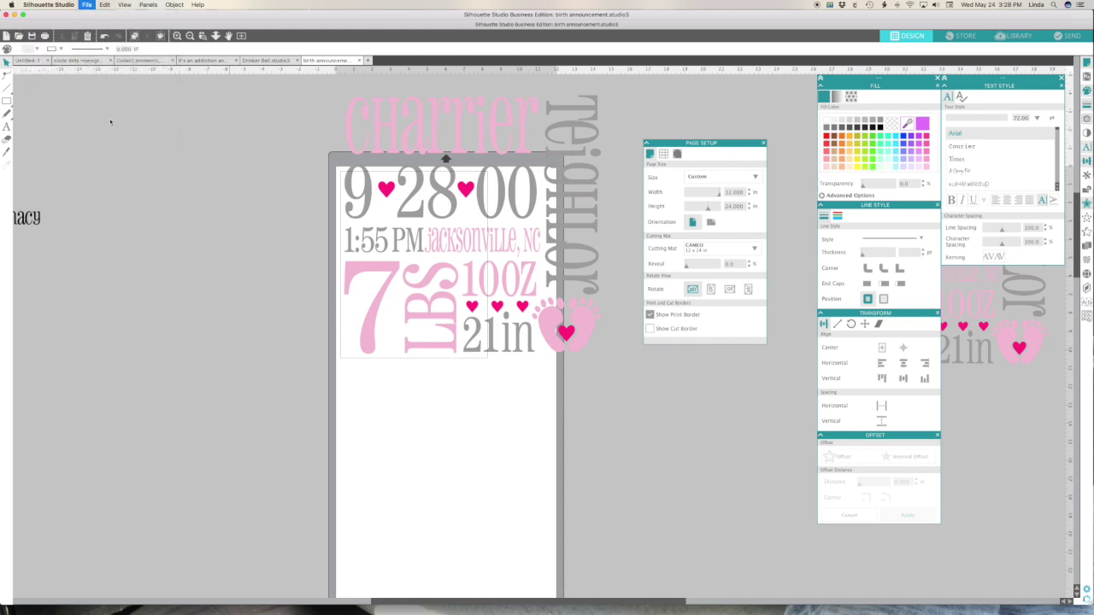
click(628, 309)
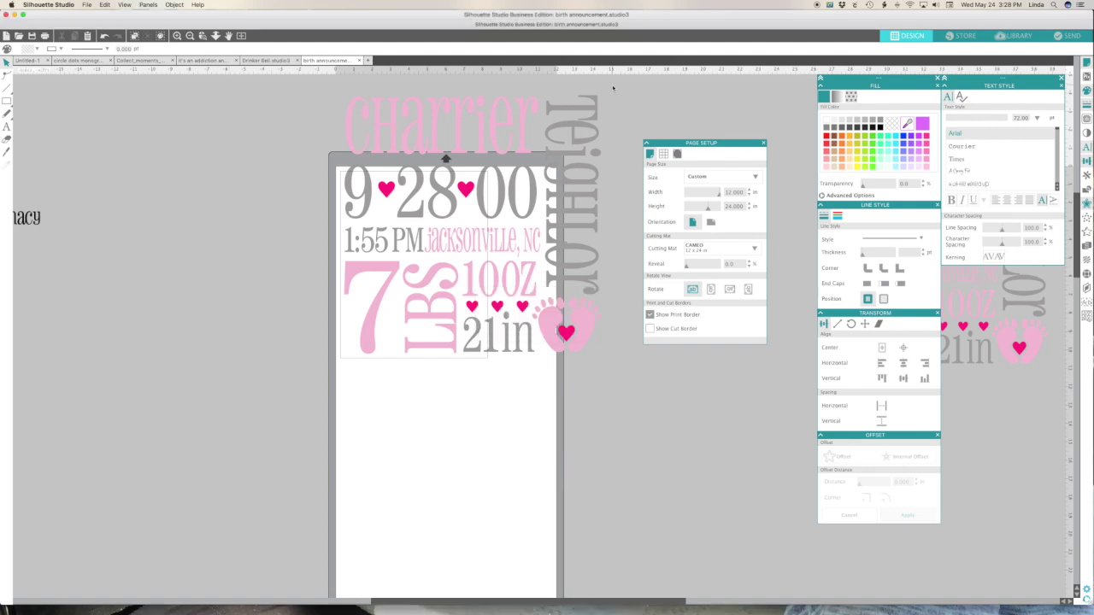
Move the whole design left so its lower-right section falls inside the print border, and print that section
drag(612, 88, 335, 364)
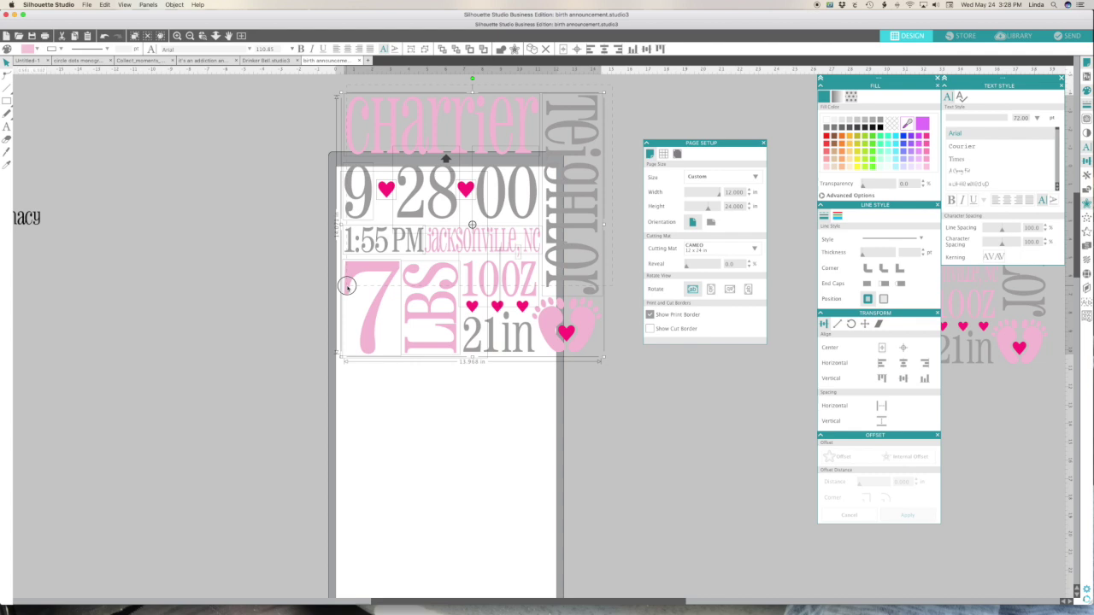
drag(330, 88, 468, 327)
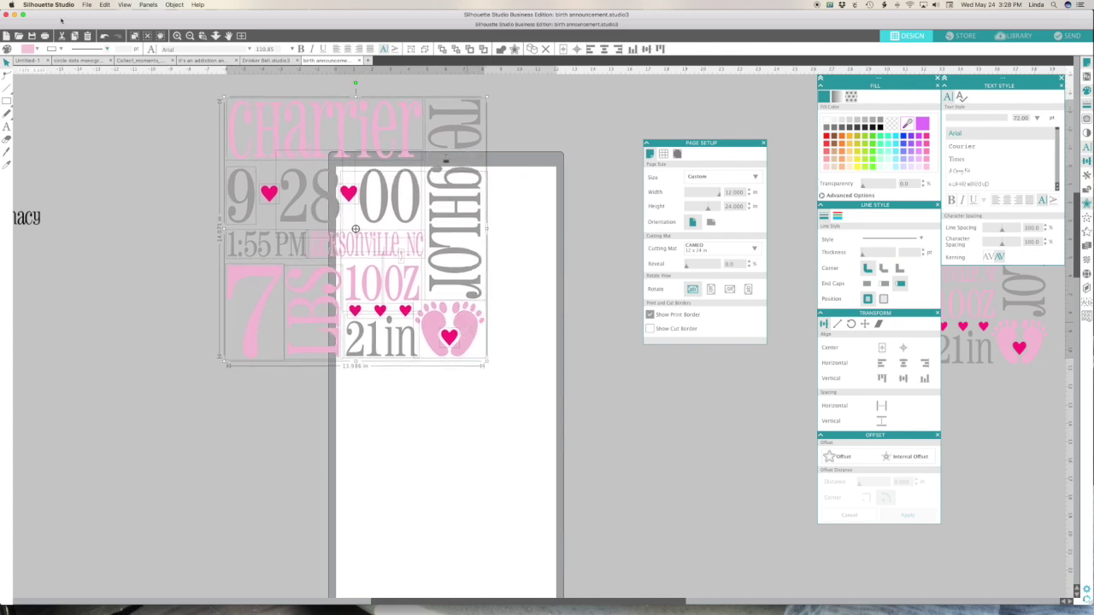
click(86, 4)
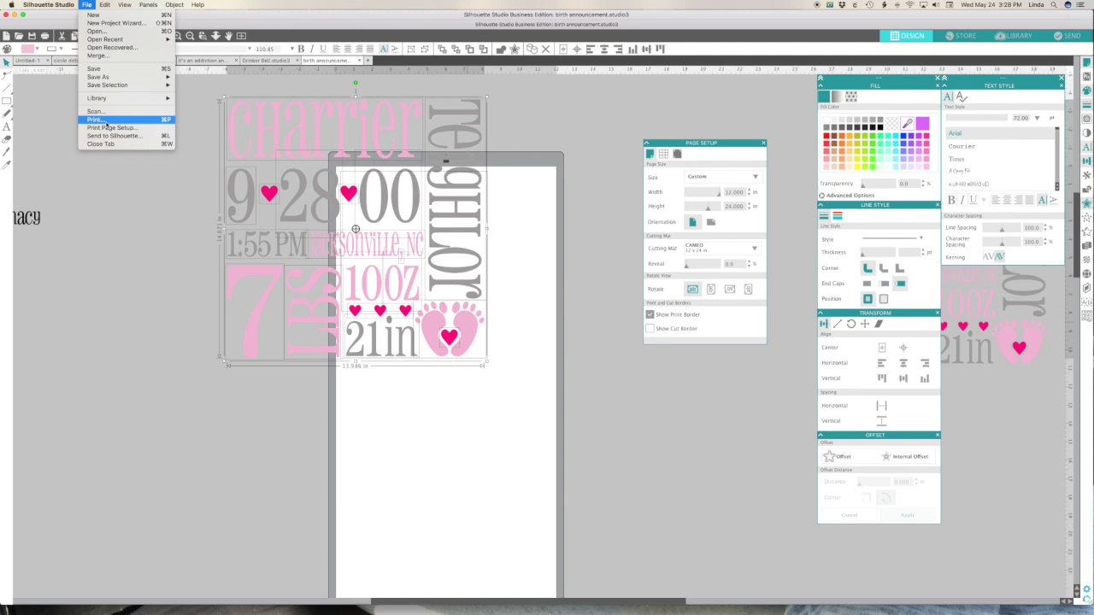
click(94, 120)
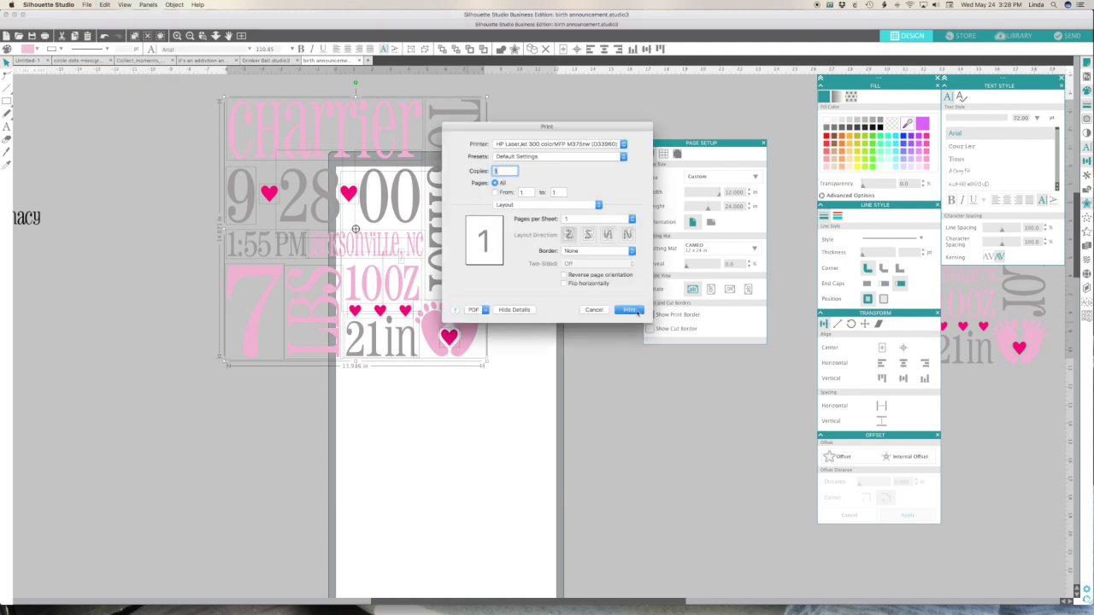
click(629, 310)
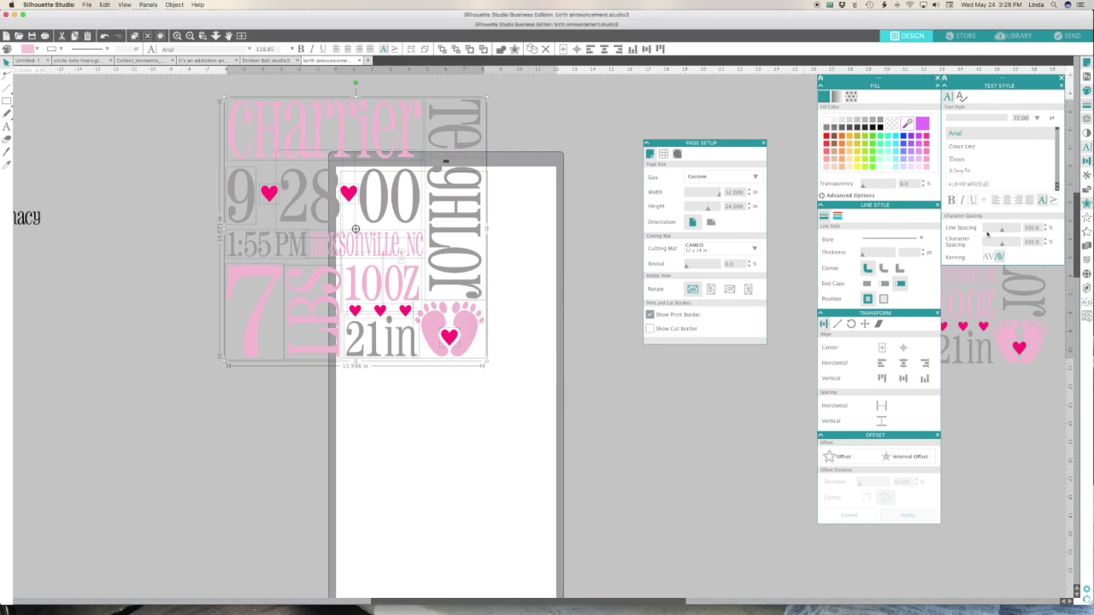
Hide the print border and move the whole design off the page into the empty area on its left
click(650, 314)
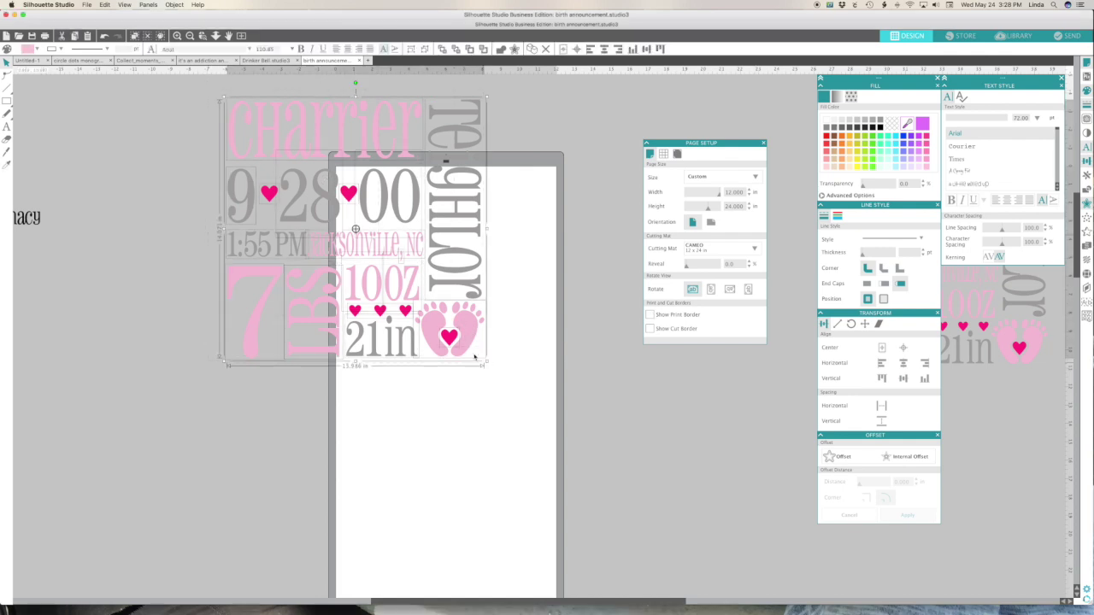
click(368, 376)
drag(475, 320, 315, 441)
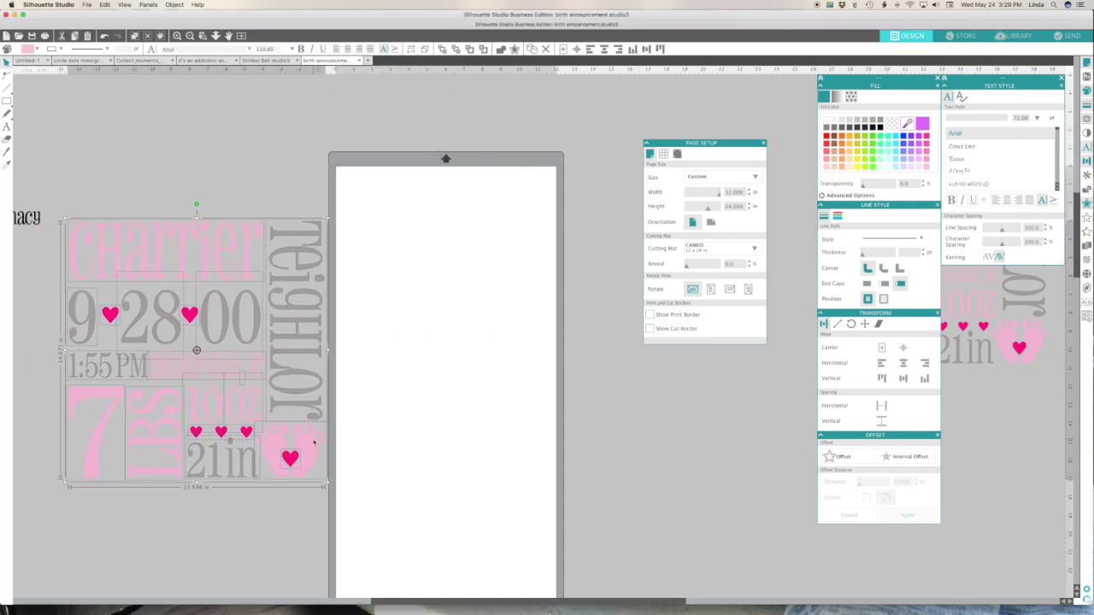
Place the pink surname at the top of the page and the pink birthplace text directly below it
click(243, 175)
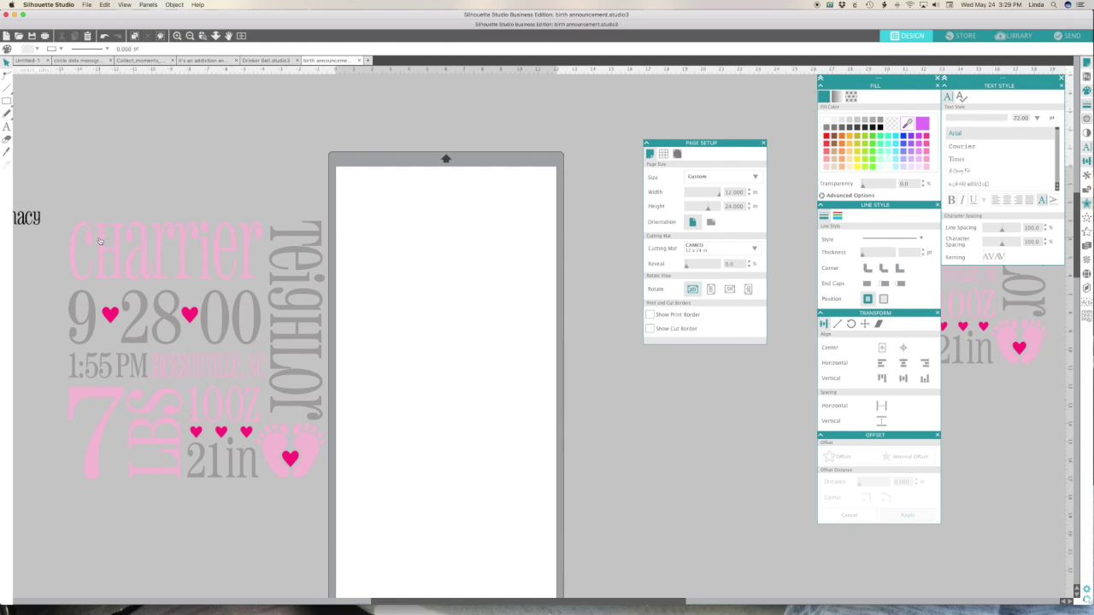
drag(100, 248, 369, 193)
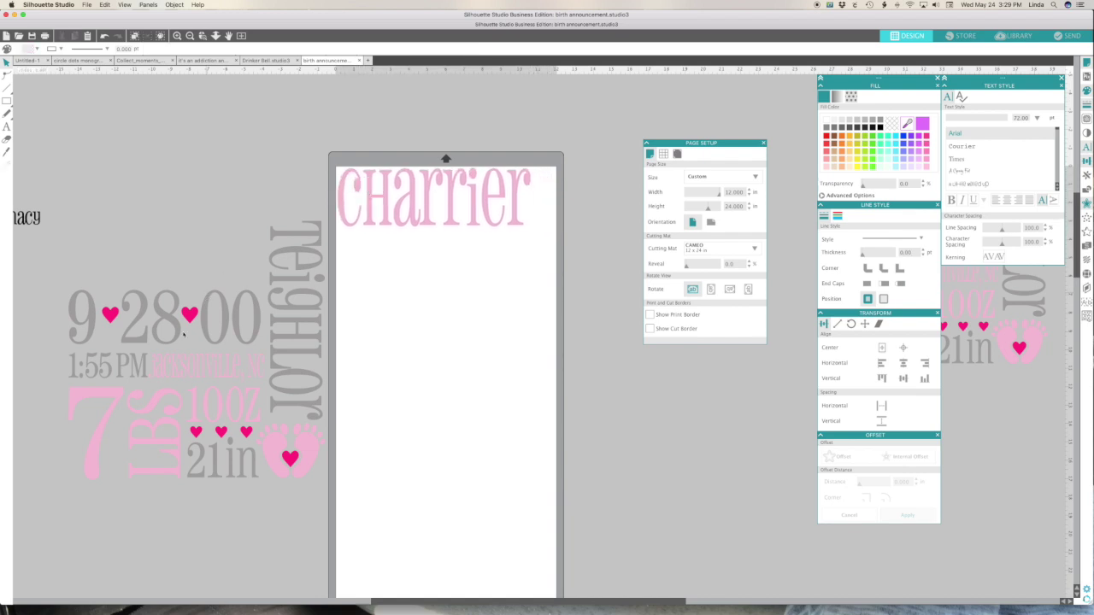
drag(181, 366, 370, 242)
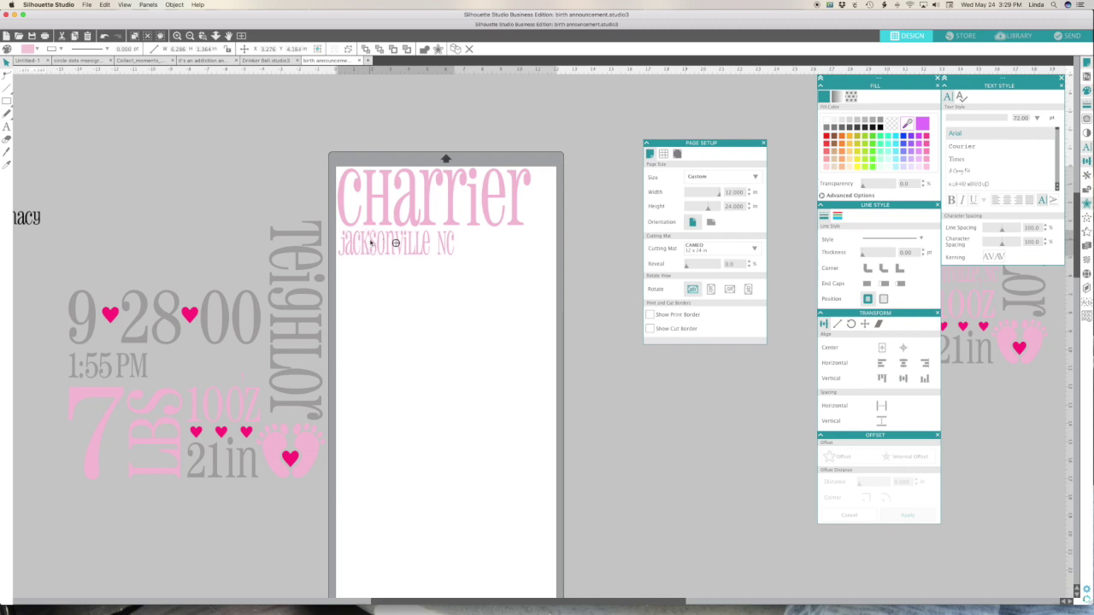
Group the pink "7" and "LBS" and place the group on the page below the birthplace text
click(155, 459)
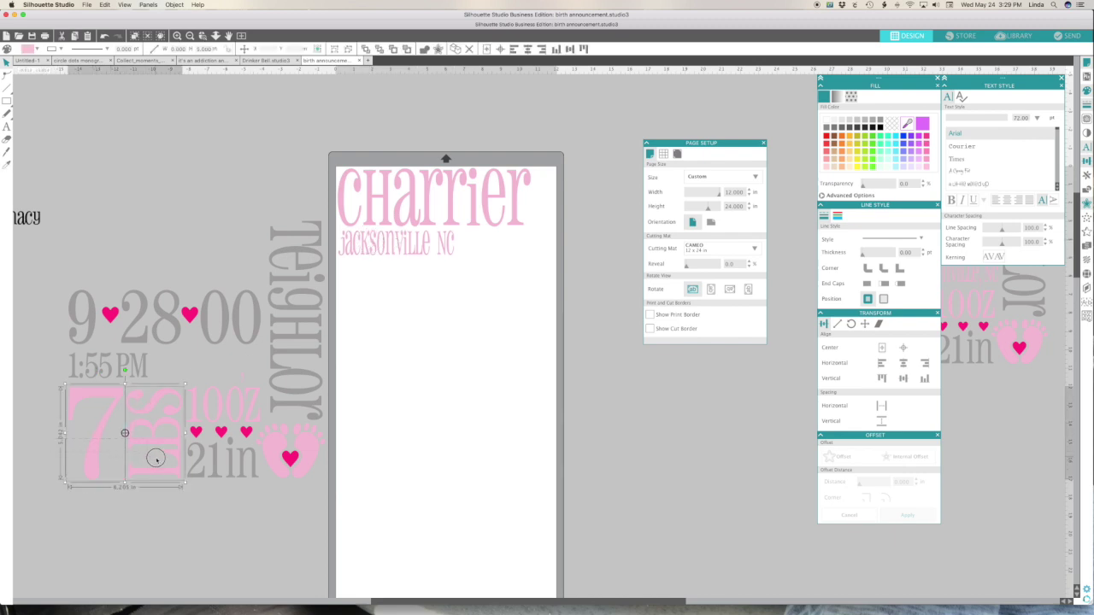
right_click(156, 458)
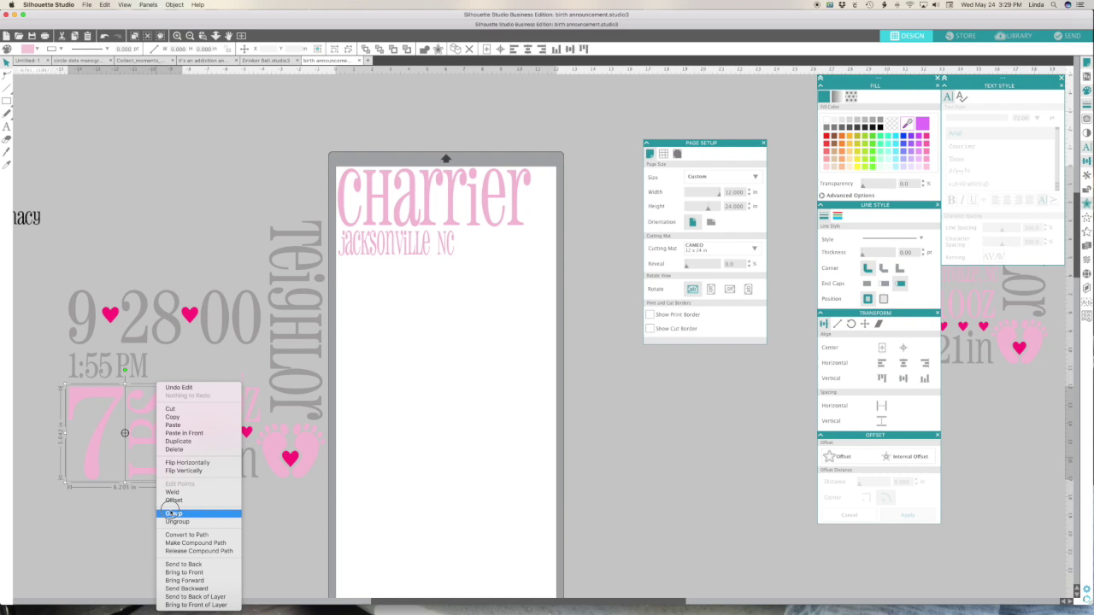
click(171, 513)
drag(111, 410, 396, 276)
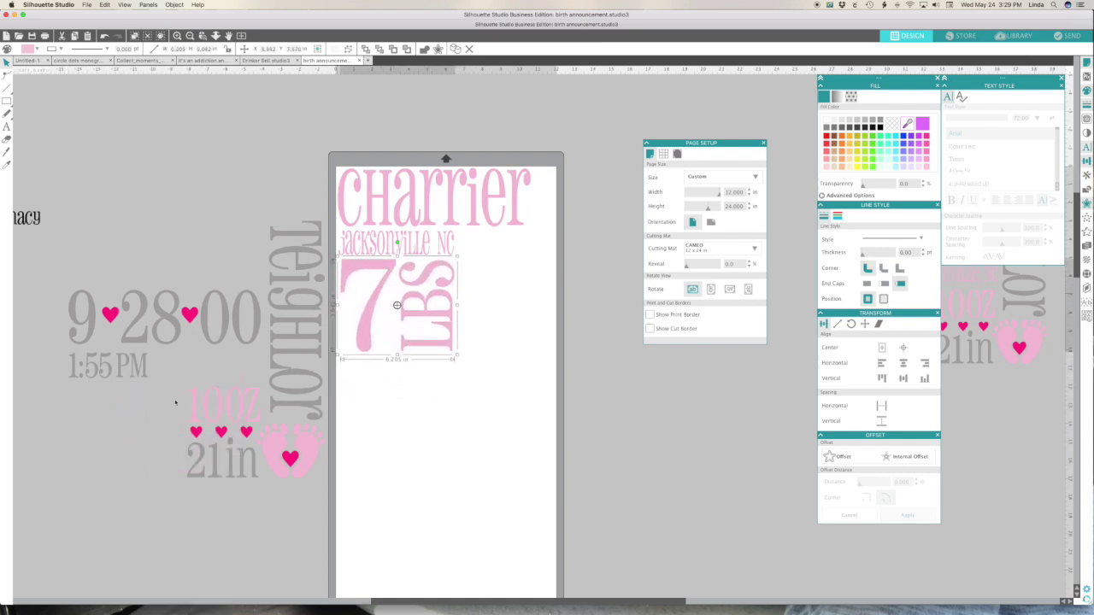
click(220, 402)
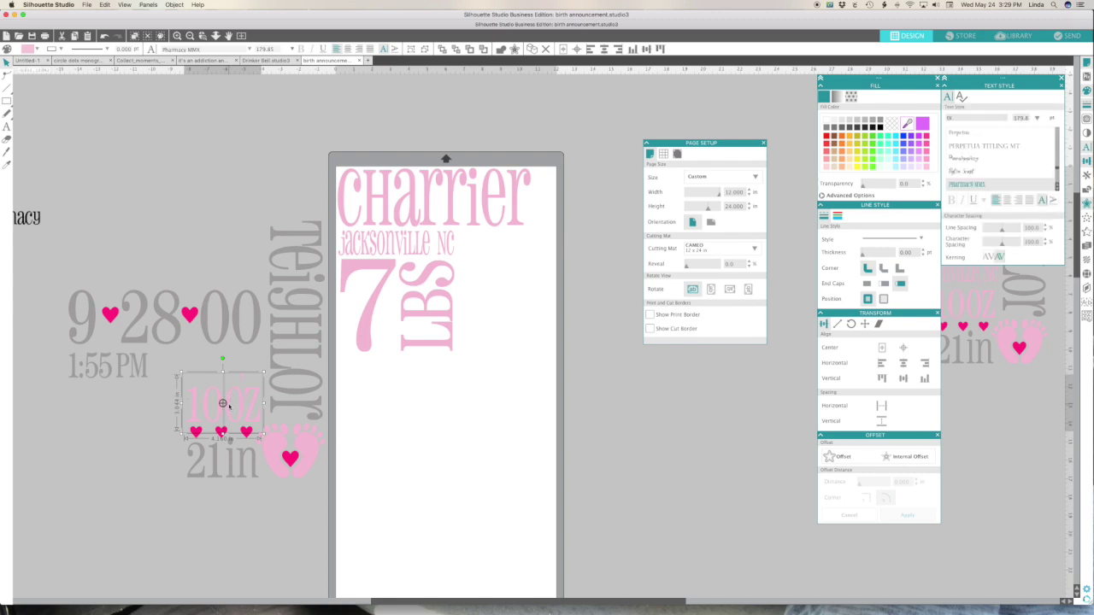
click(132, 428)
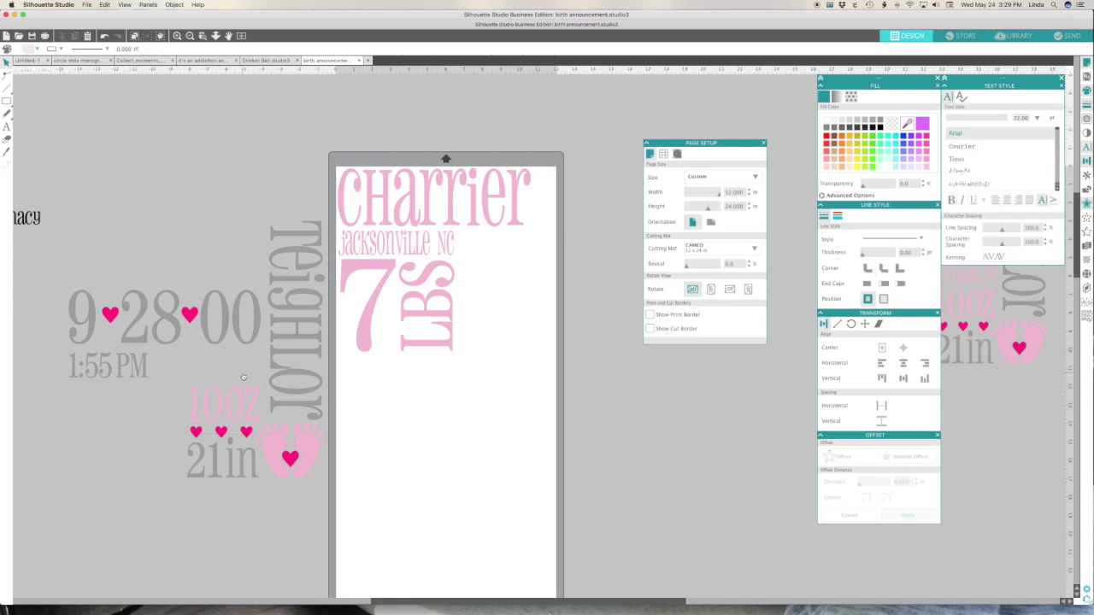
Move the birthplace's separate comma onto the page and fit it between the city and the state
click(434, 253)
mouse_move(434, 253)
mouse_down()
mouse_move(434, 242)
mouse_move(443, 249)
mouse_up()
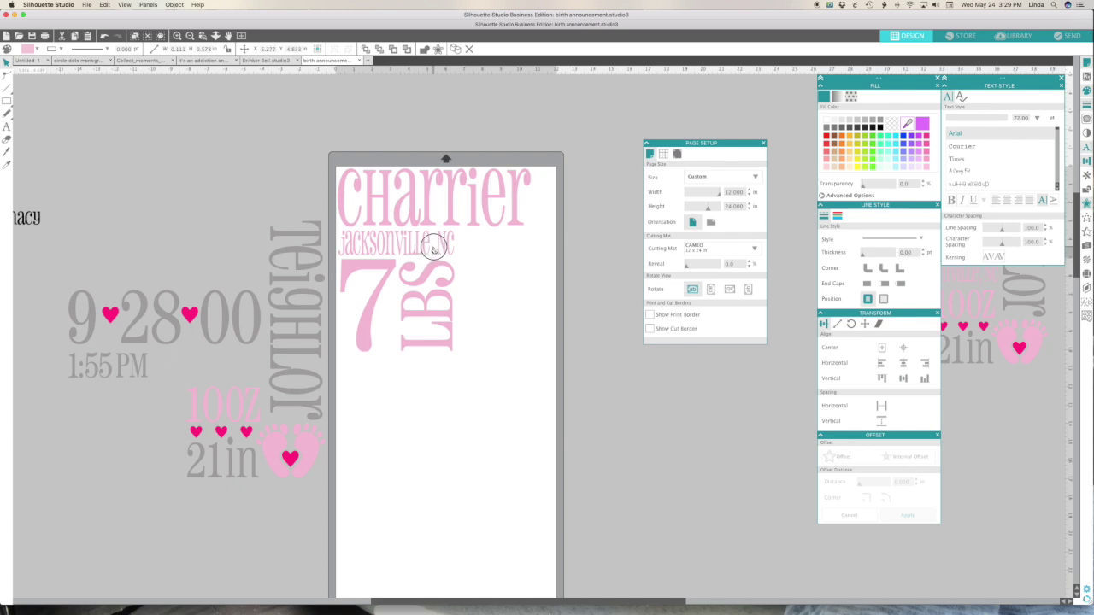
click(446, 254)
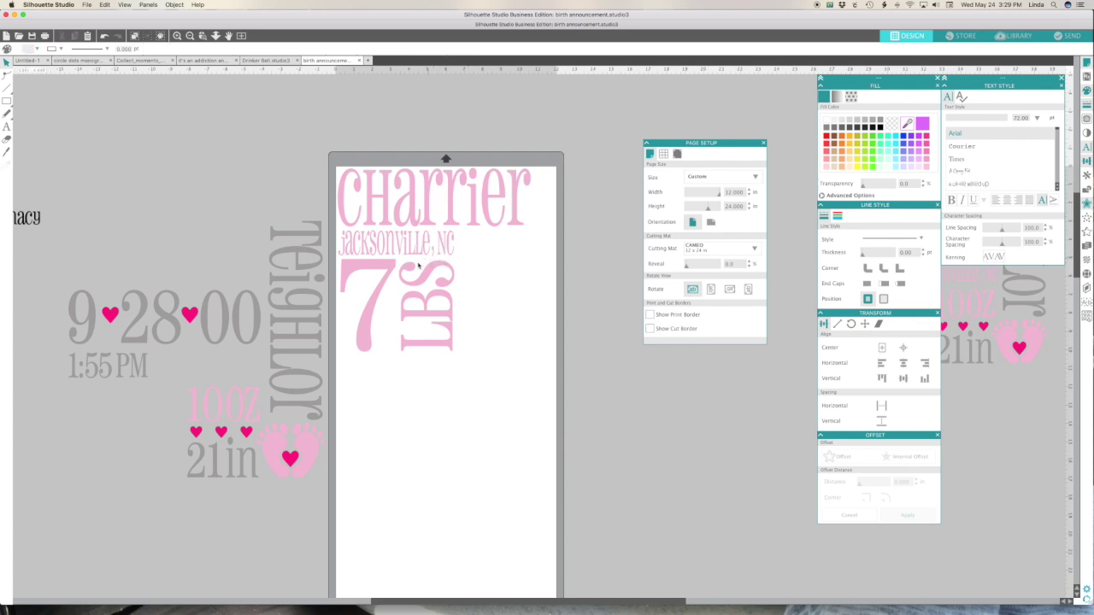
click(435, 254)
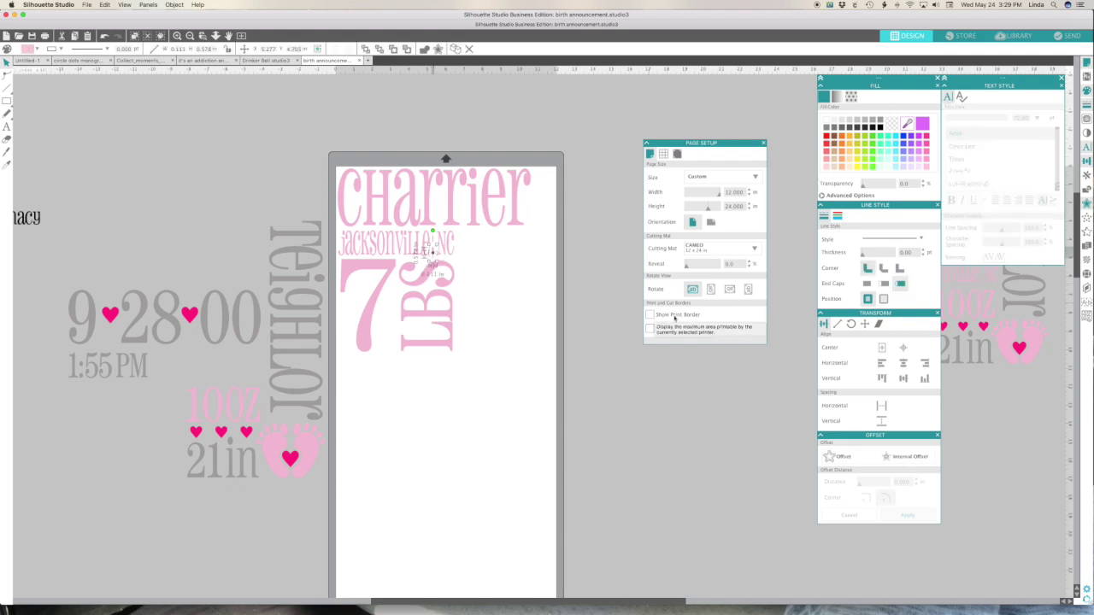
Place the pink "10OZ" on the page beside the birthplace text and the pink footprints below it, leaving the hearts off the page
click(497, 289)
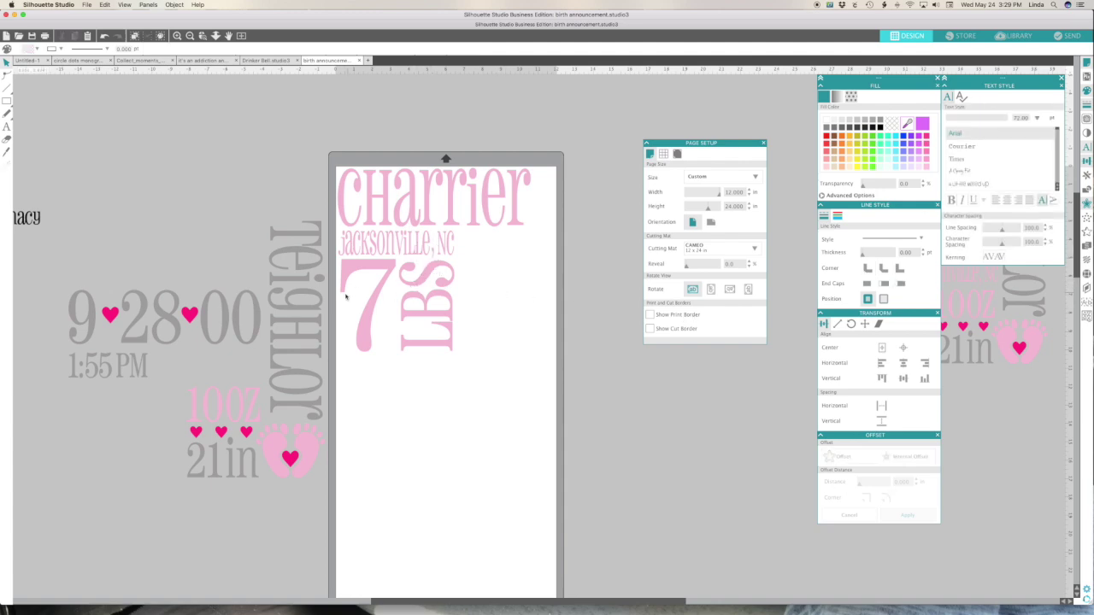
click(244, 405)
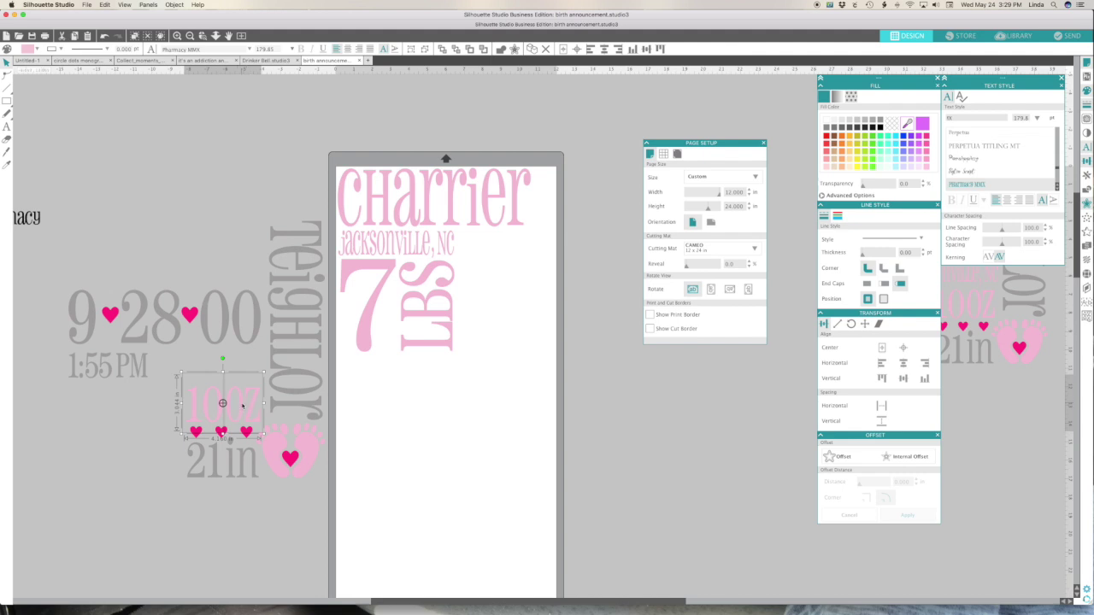
right_click(242, 407)
click(252, 512)
drag(191, 414, 465, 253)
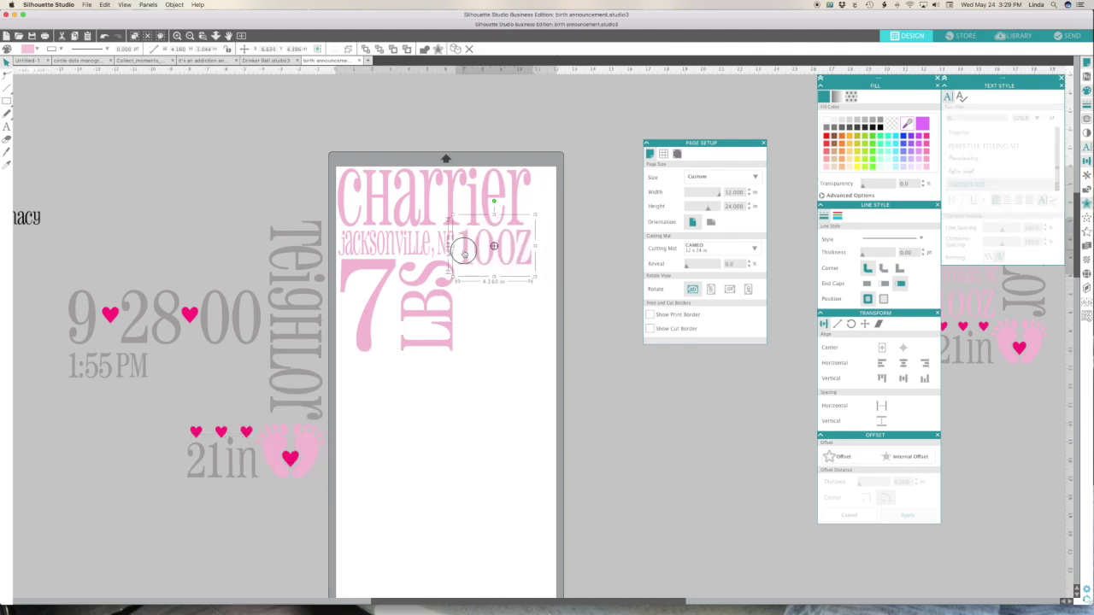
click(273, 454)
drag(273, 453, 476, 298)
click(590, 170)
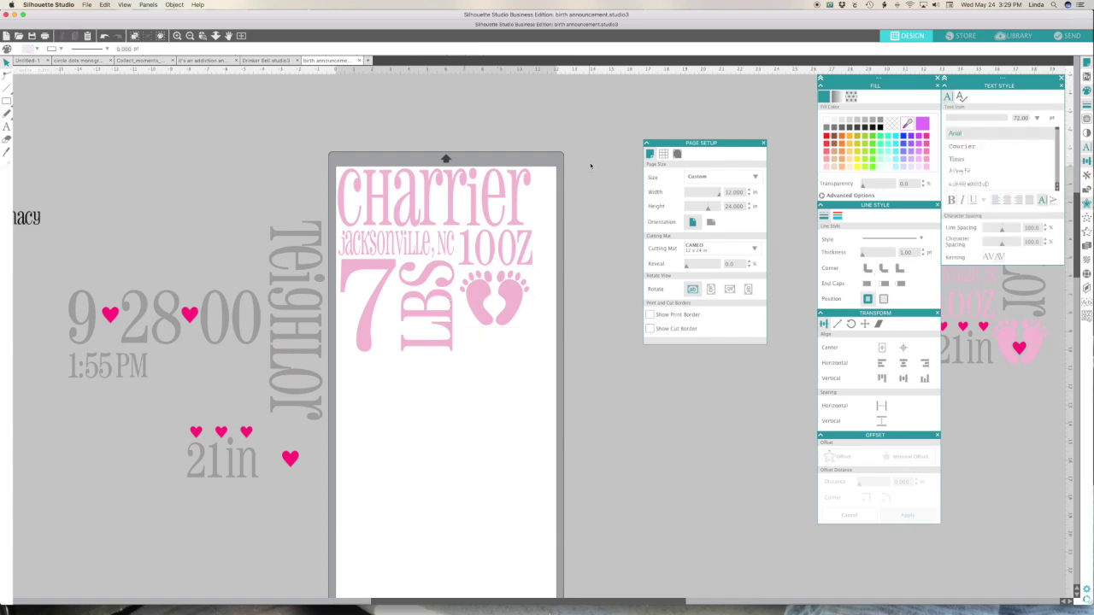
Shift the "7 LBS" group slightly down to leave a gap below the birthplace text
click(6, 89)
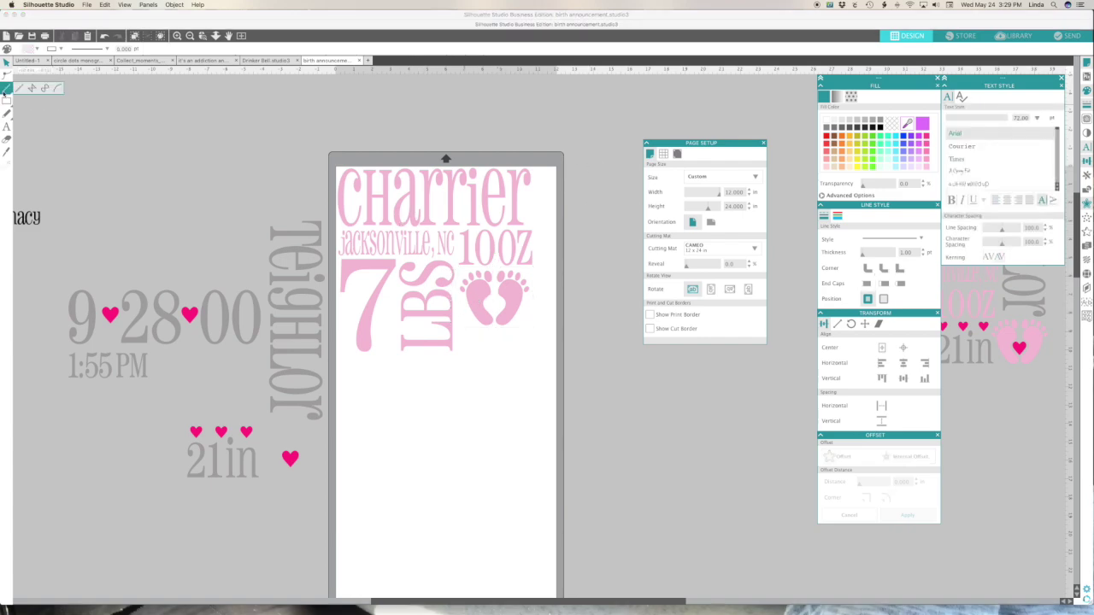
click(370, 344)
drag(372, 344, 373, 347)
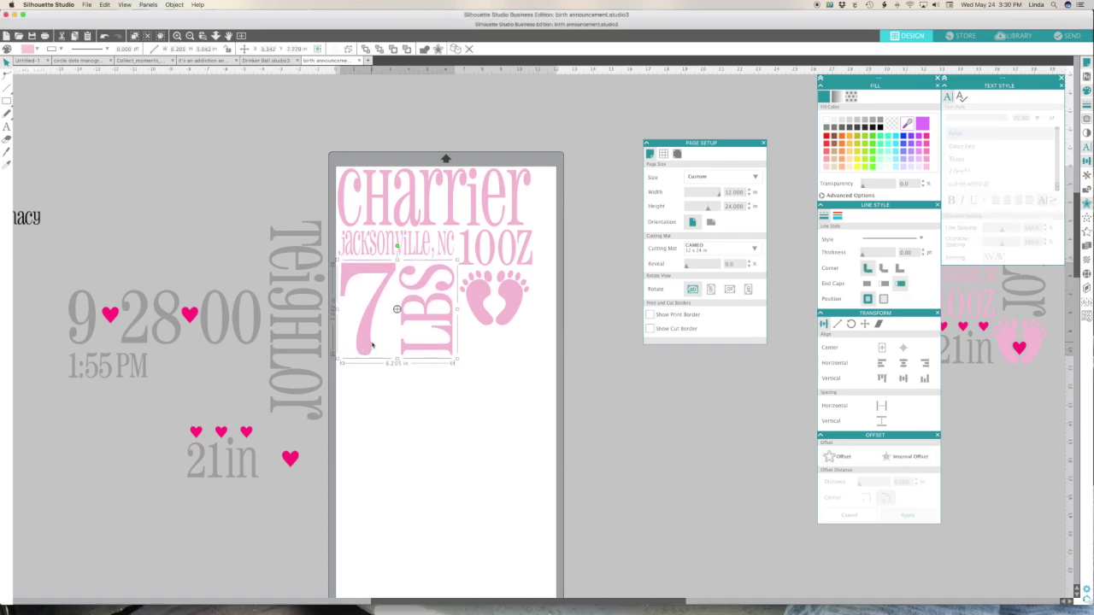
click(573, 319)
Draw a rectangle about 11 by 3.5 in around the surname, with a transparent fill and a red outline
mouse_move(6, 101)
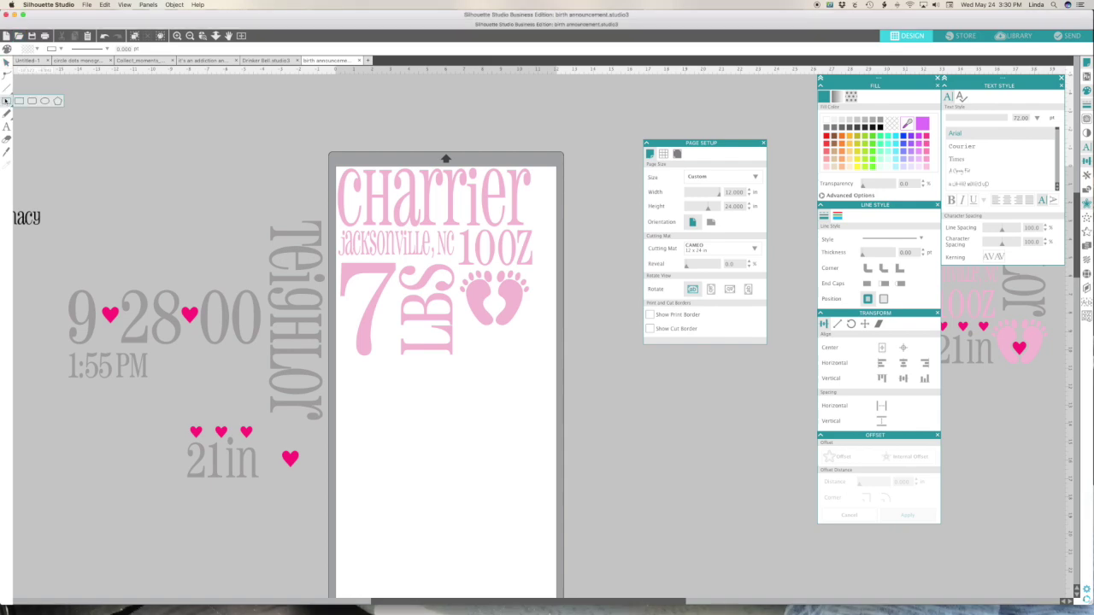
click(19, 100)
mouse_move(334, 162)
mouse_down()
mouse_move(477, 236)
mouse_move(543, 243)
mouse_move(536, 227)
mouse_up()
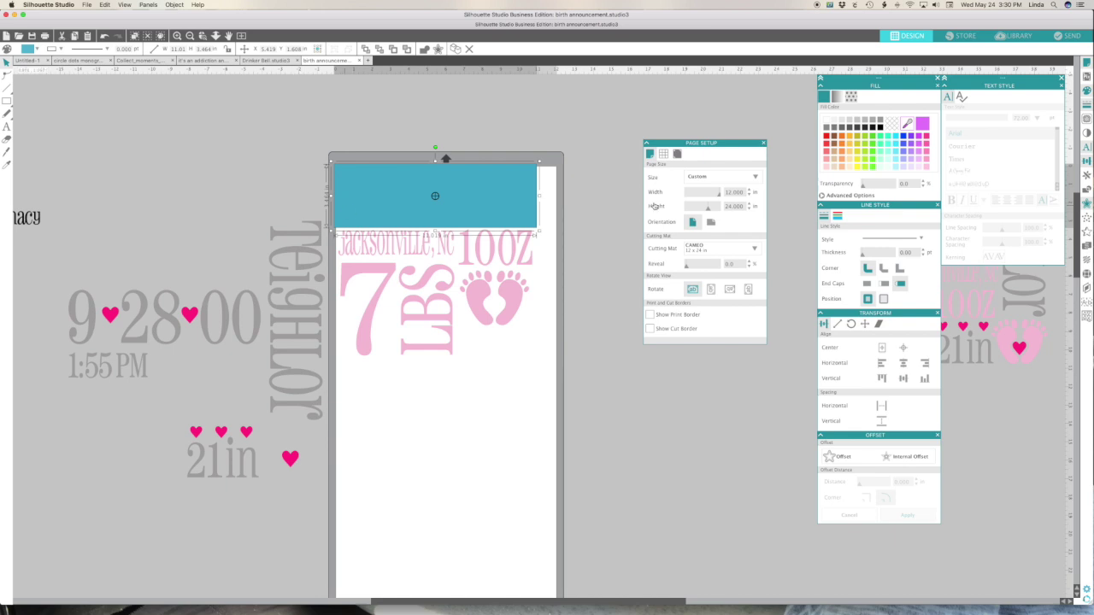
click(892, 124)
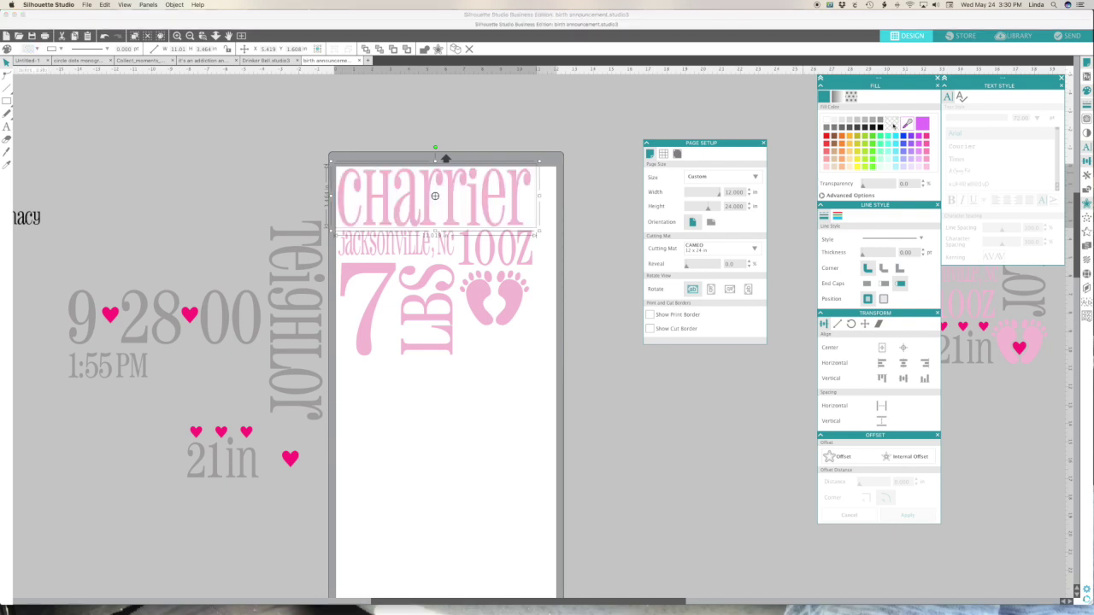
click(837, 216)
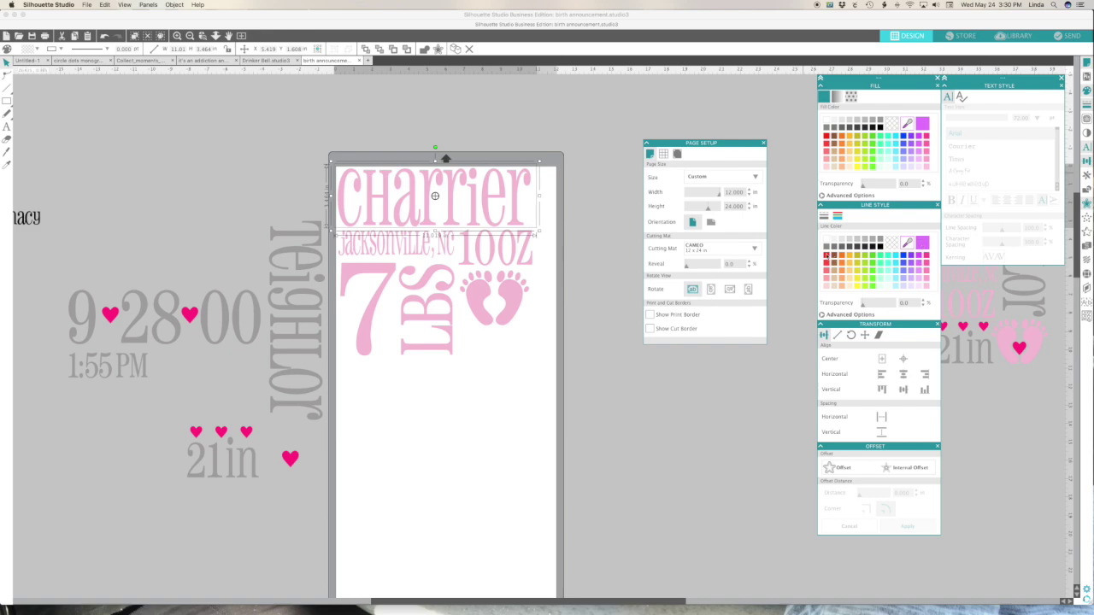
click(532, 156)
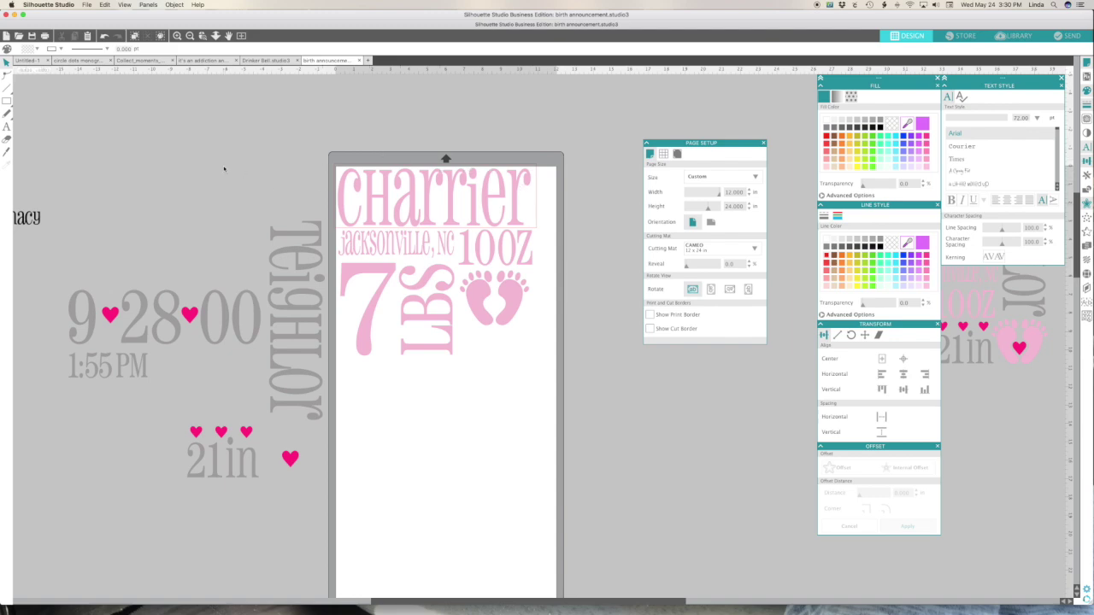
Draw a rectangle around the birthplace text, make its fill transparent, and stretch it to about 6.8 by 1.7 in
mouse_move(6, 101)
drag(457, 259, 331, 230)
click(891, 125)
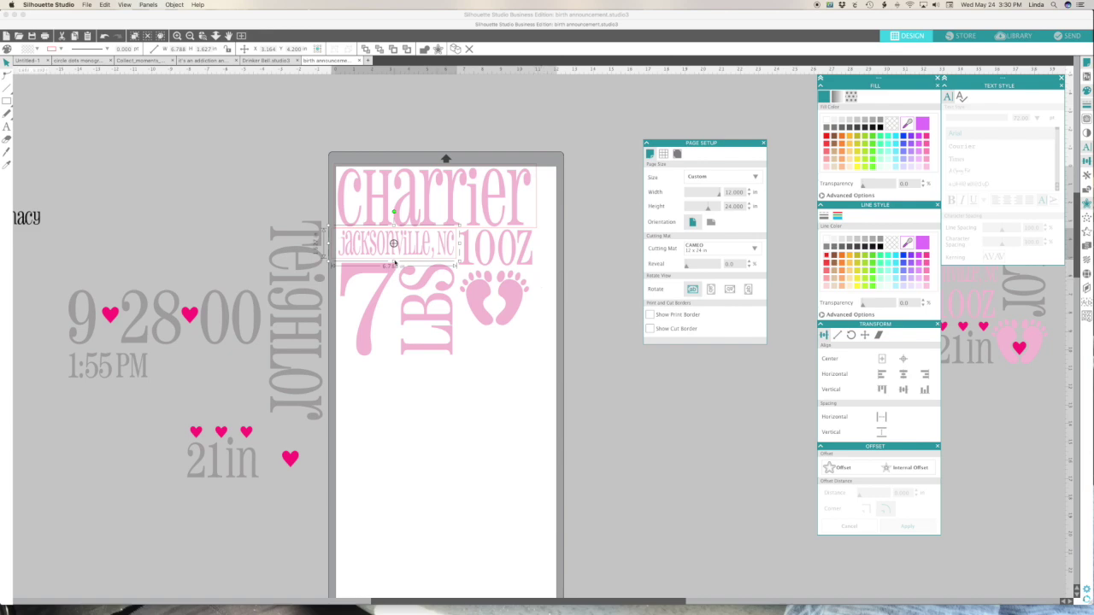
drag(392, 265, 393, 264)
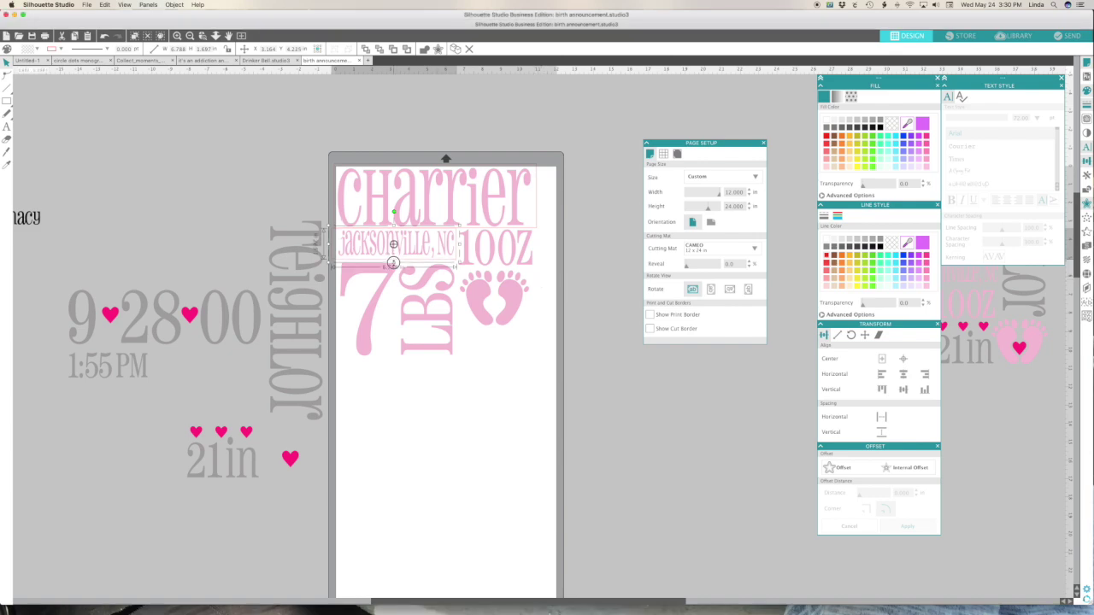
Draw a rectangle about 4.4 by 2.2 in around the "10OZ" text and make its fill transparent
click(12, 108)
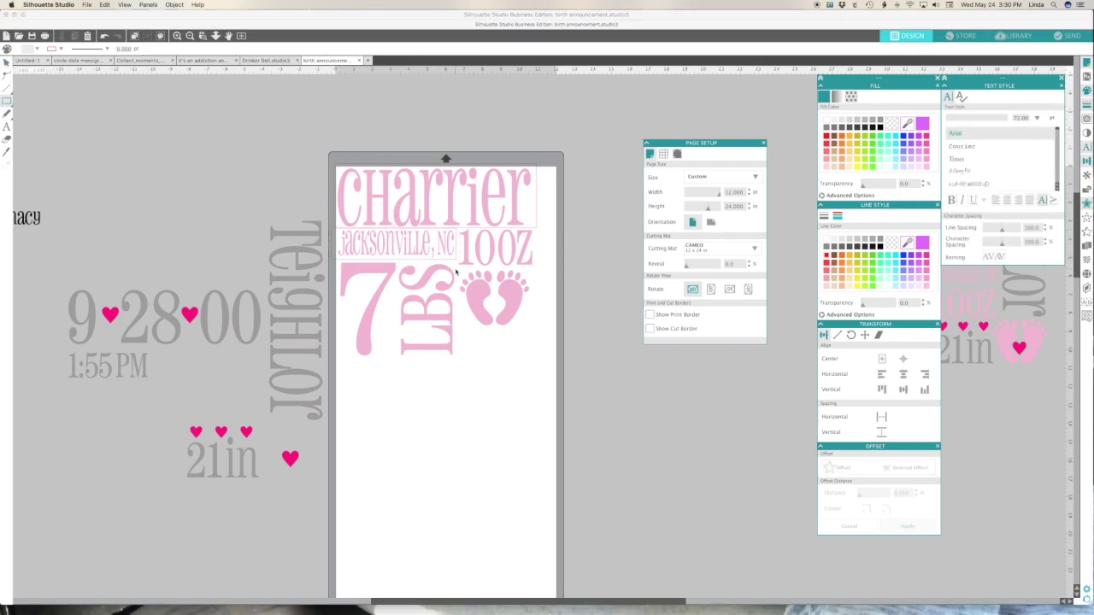
drag(456, 270, 537, 227)
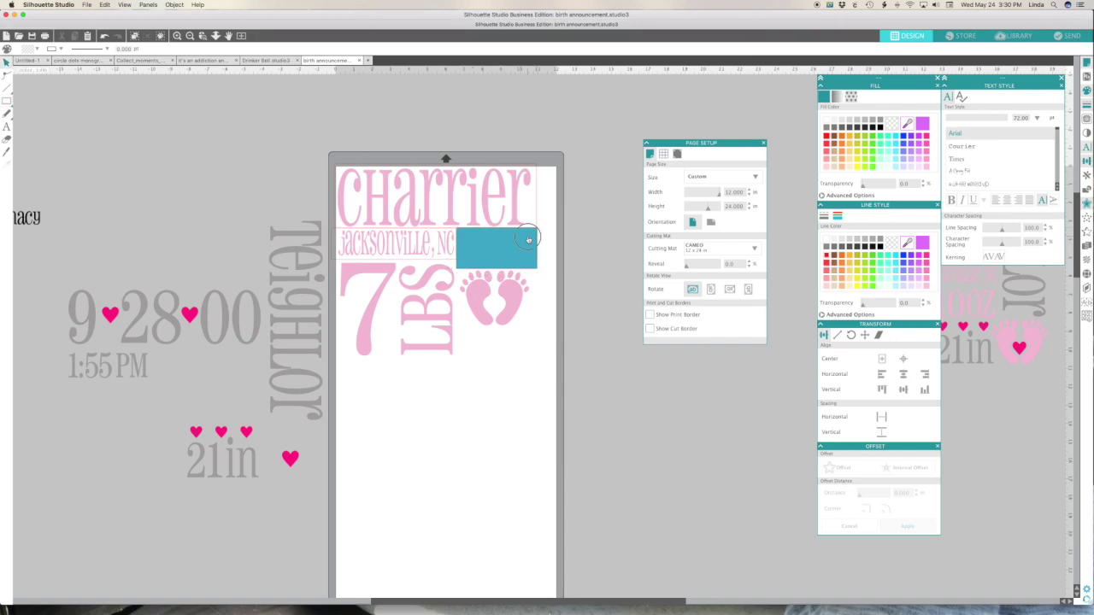
click(891, 123)
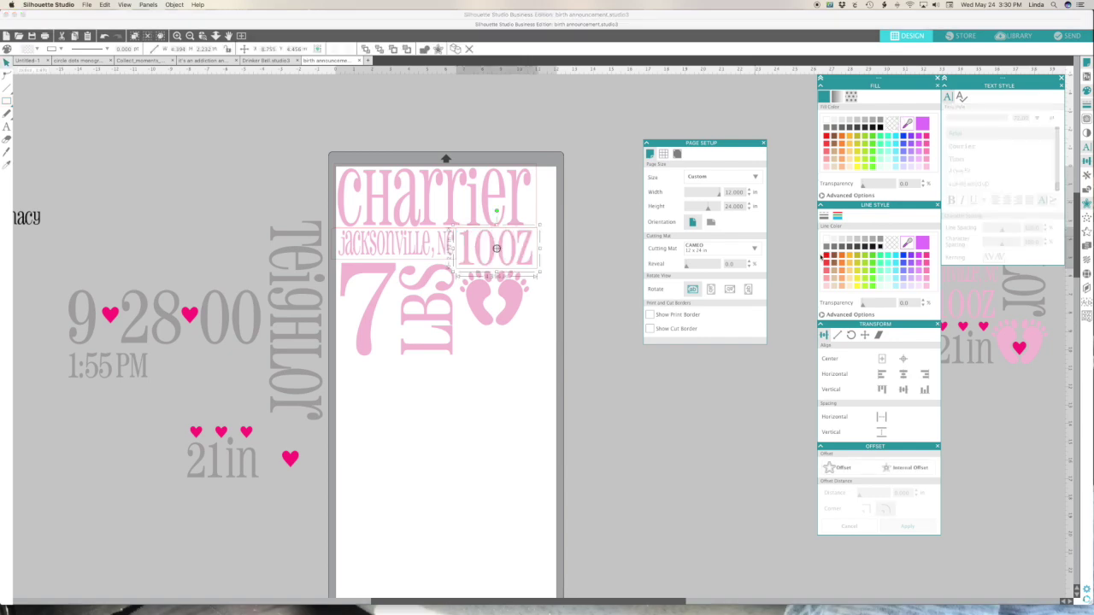
click(472, 333)
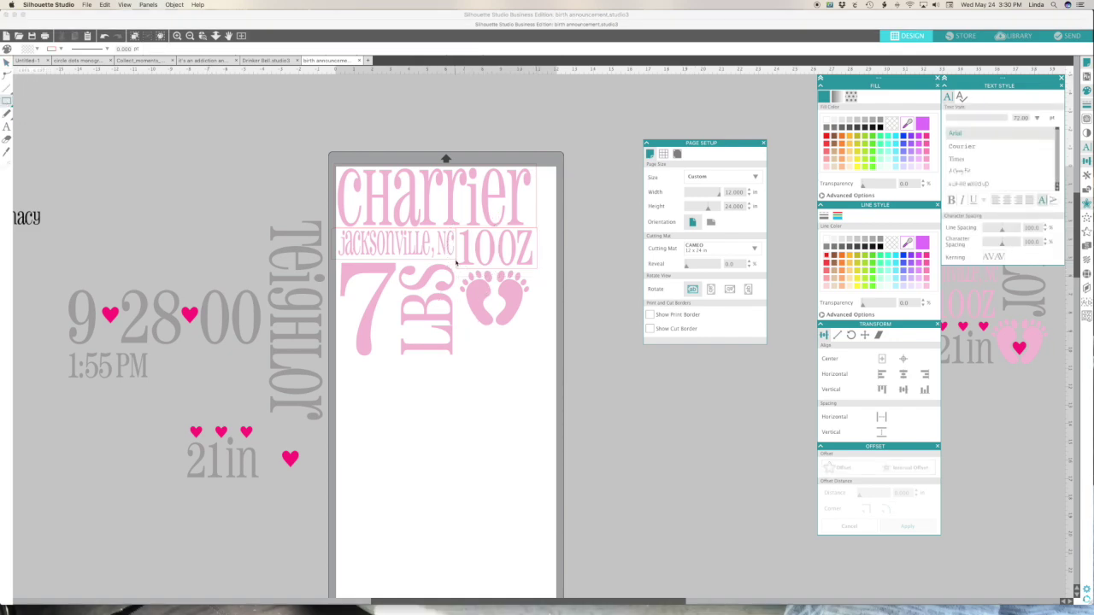
Draw transparent-filled rectangles around the "7 LBS" group, about 6.5 by 5.3 in, and the footprints, about 4.3 by 3.3 in
drag(456, 261, 333, 359)
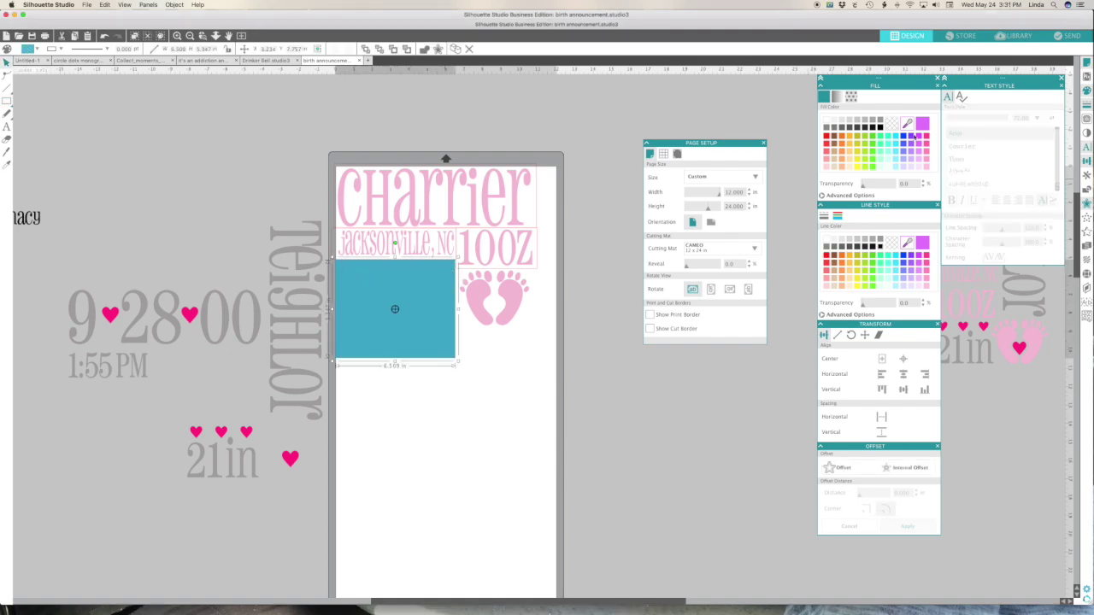
click(892, 126)
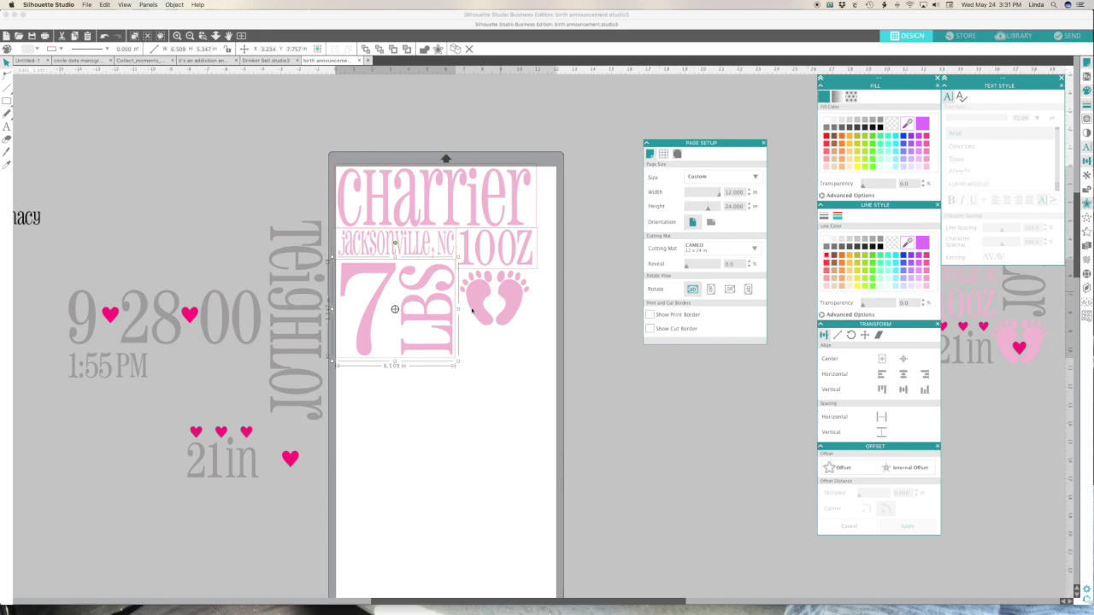
click(458, 347)
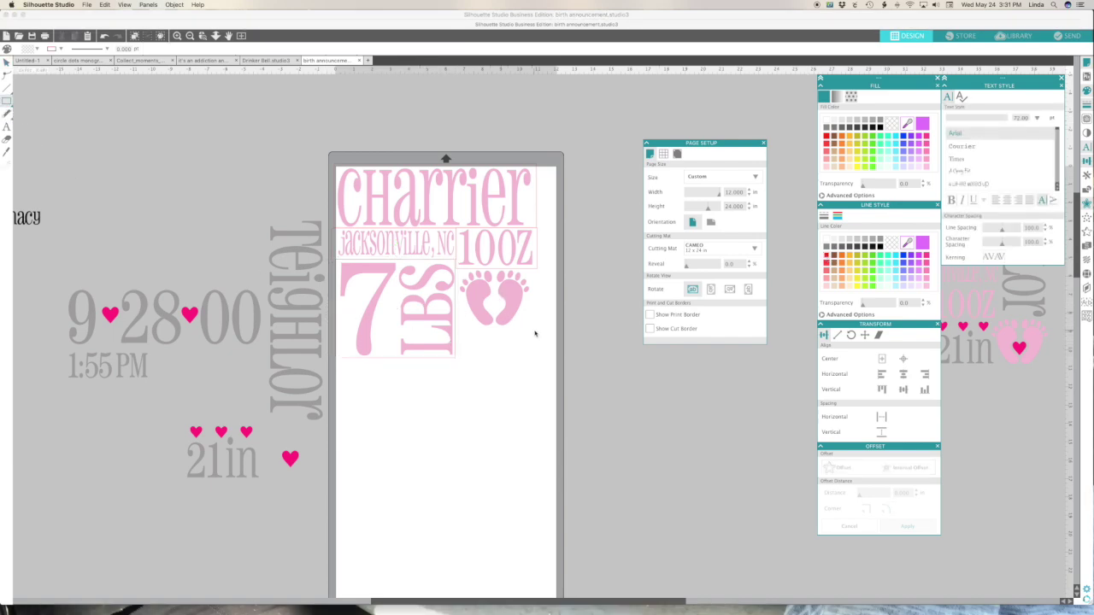
drag(534, 330, 454, 270)
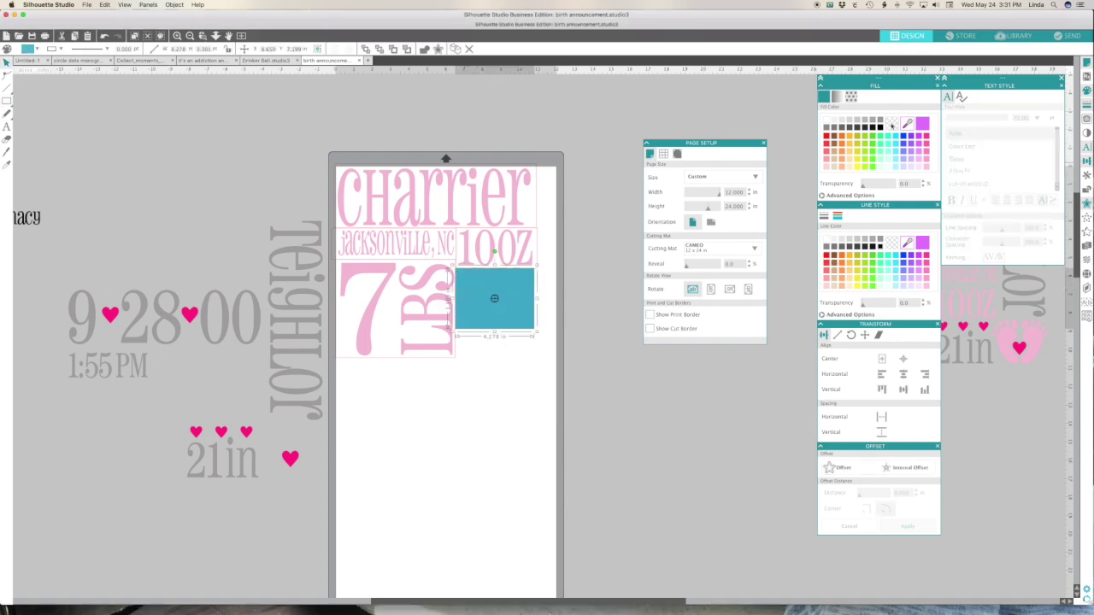
click(889, 125)
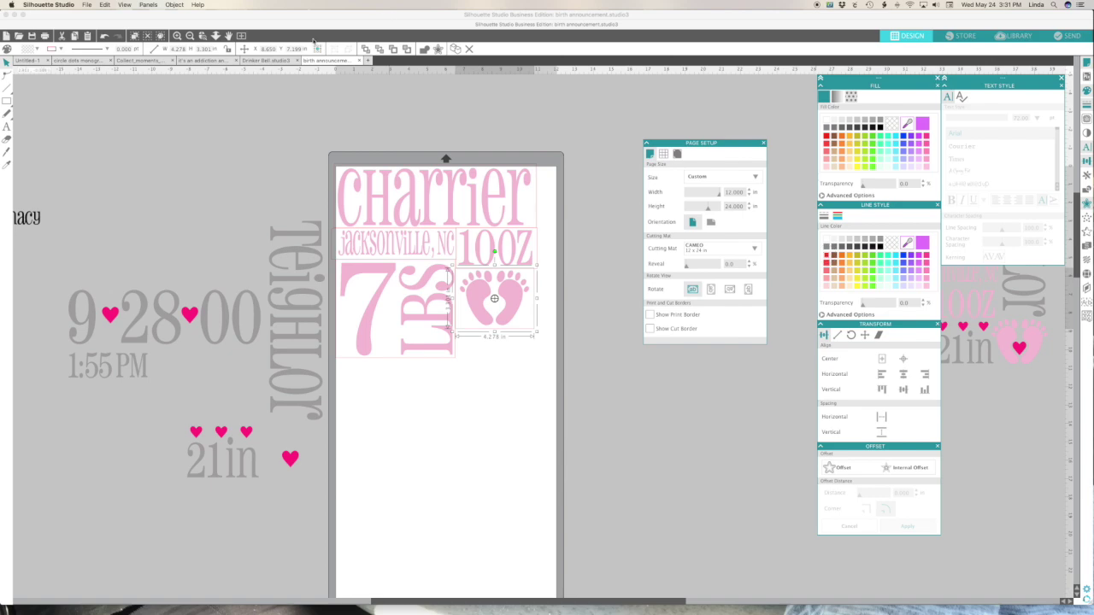
Shorten the rectangle around the "10OZ" text to about 2.1 in high so it clears the footprints' rectangle
click(202, 35)
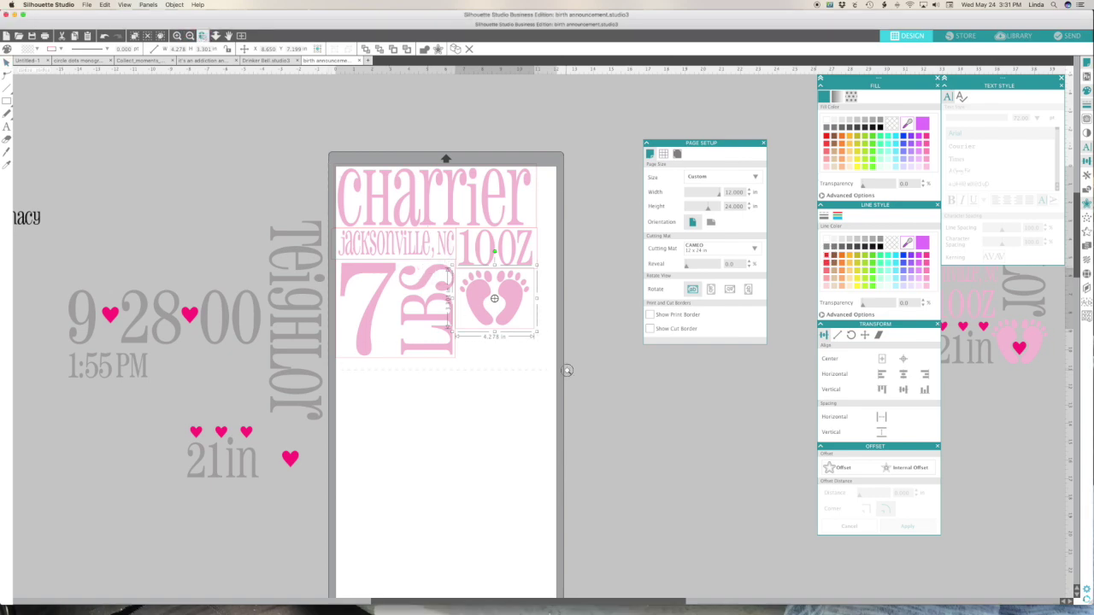
drag(567, 370, 567, 372)
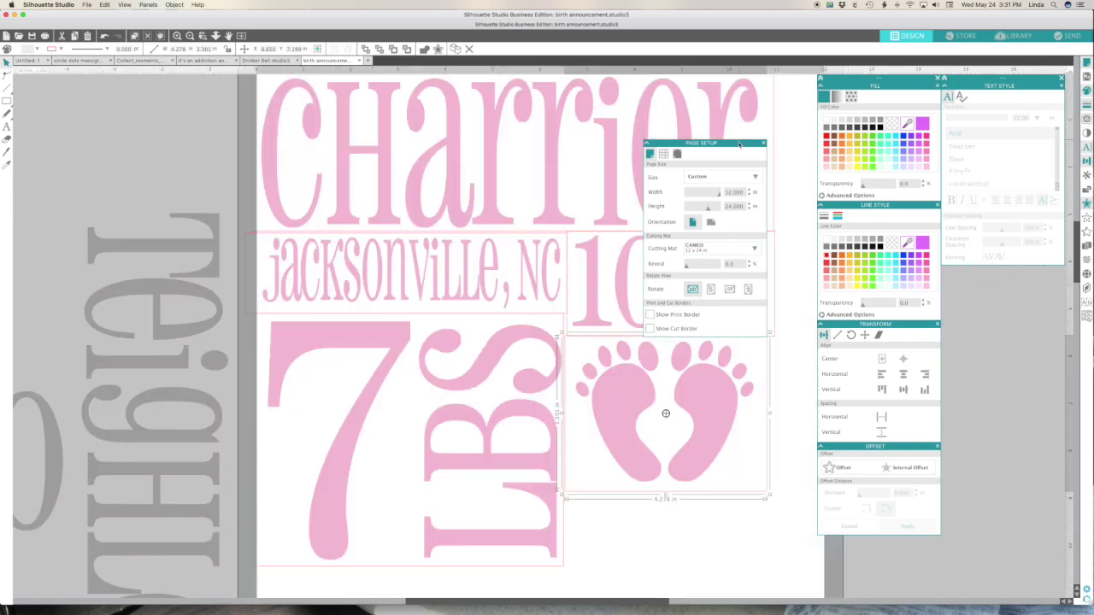
drag(737, 142, 1040, 292)
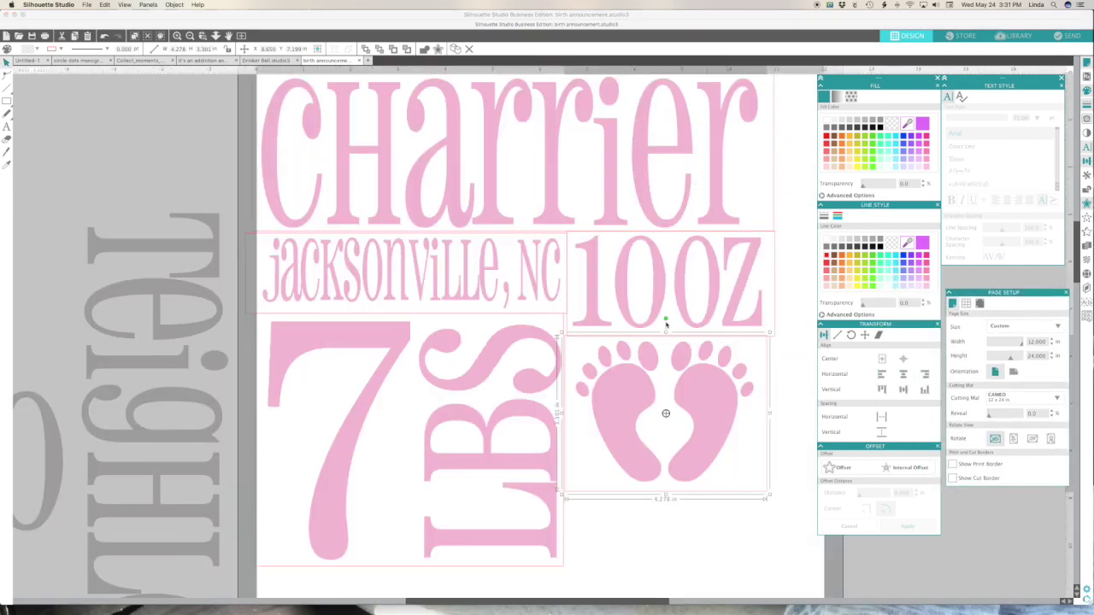
click(773, 342)
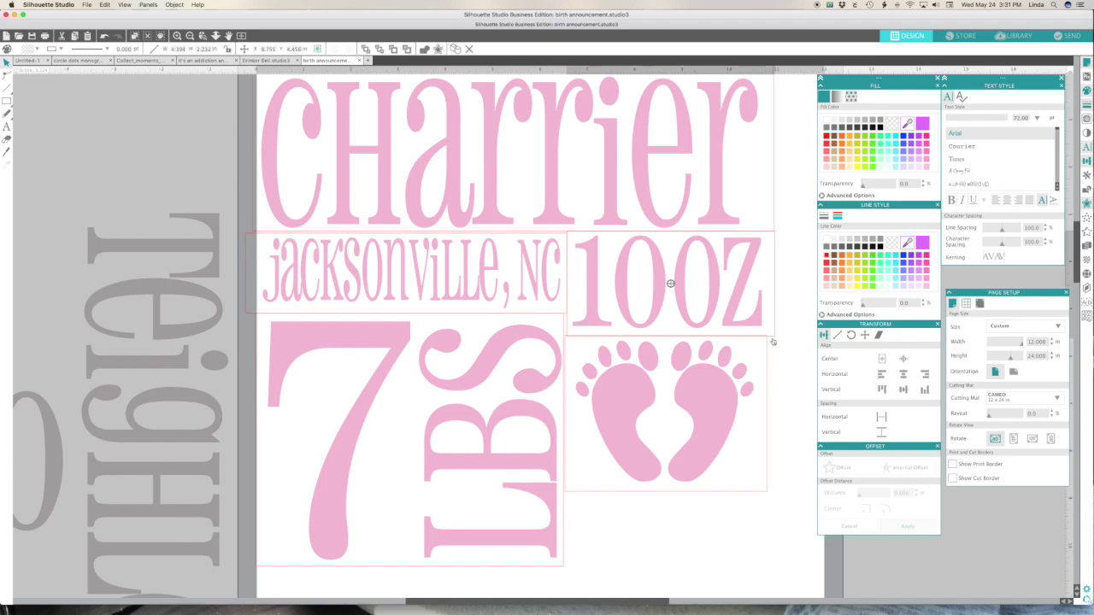
drag(670, 339, 670, 333)
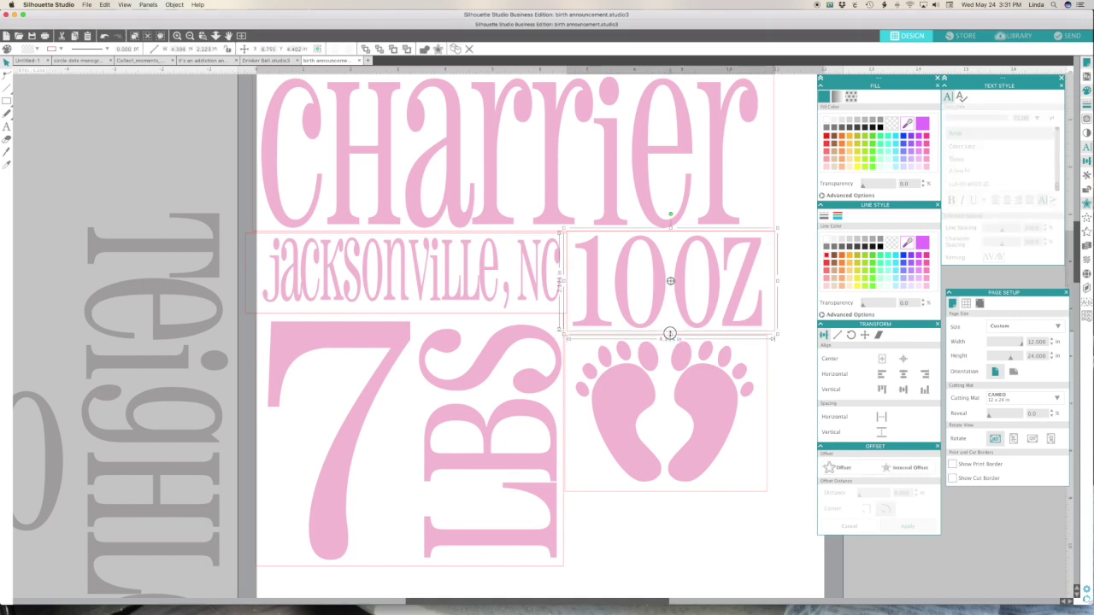
Move the footprints closer to "LBS" and narrow their surrounding rectangle to about 3.85 in wide
click(733, 395)
drag(766, 413, 760, 415)
mouse_move(651, 415)
mouse_down()
mouse_move(624, 412)
mouse_move(645, 415)
mouse_up()
click(718, 418)
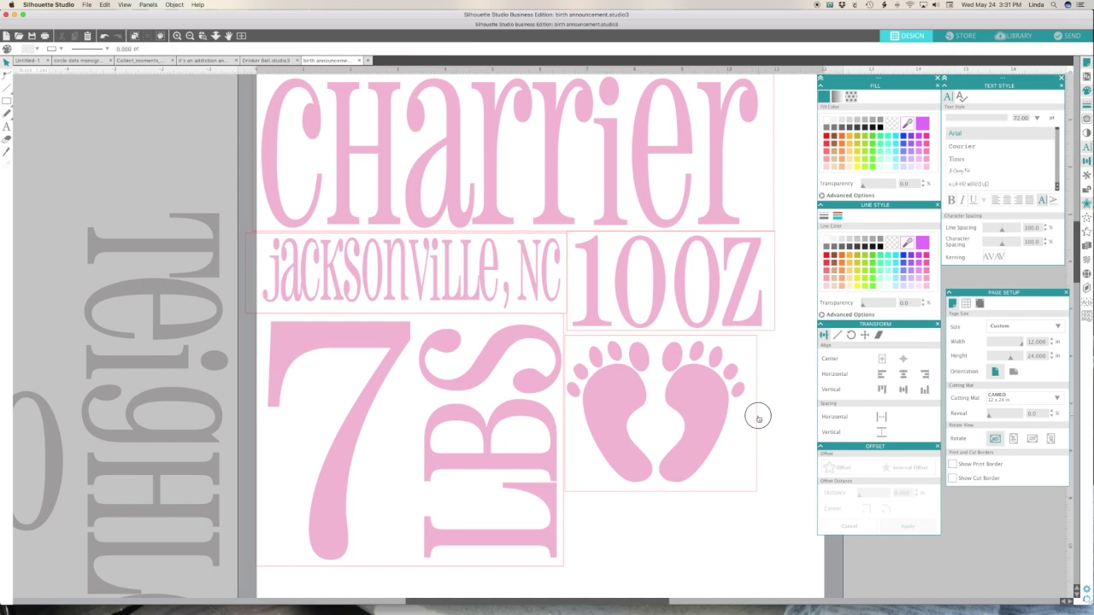
click(757, 418)
click(759, 417)
click(755, 415)
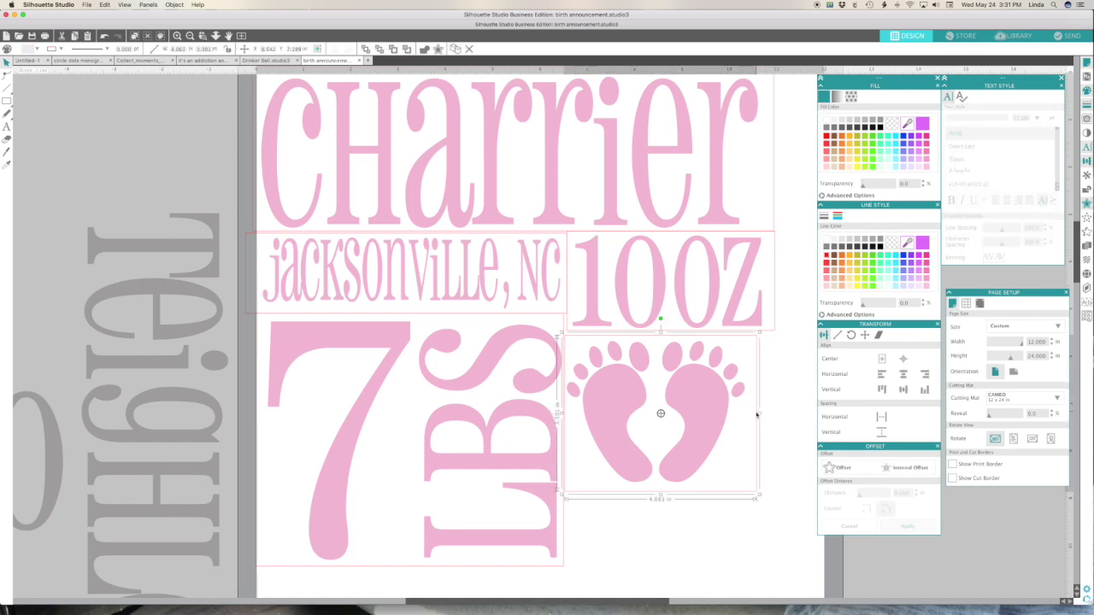
drag(759, 413, 750, 414)
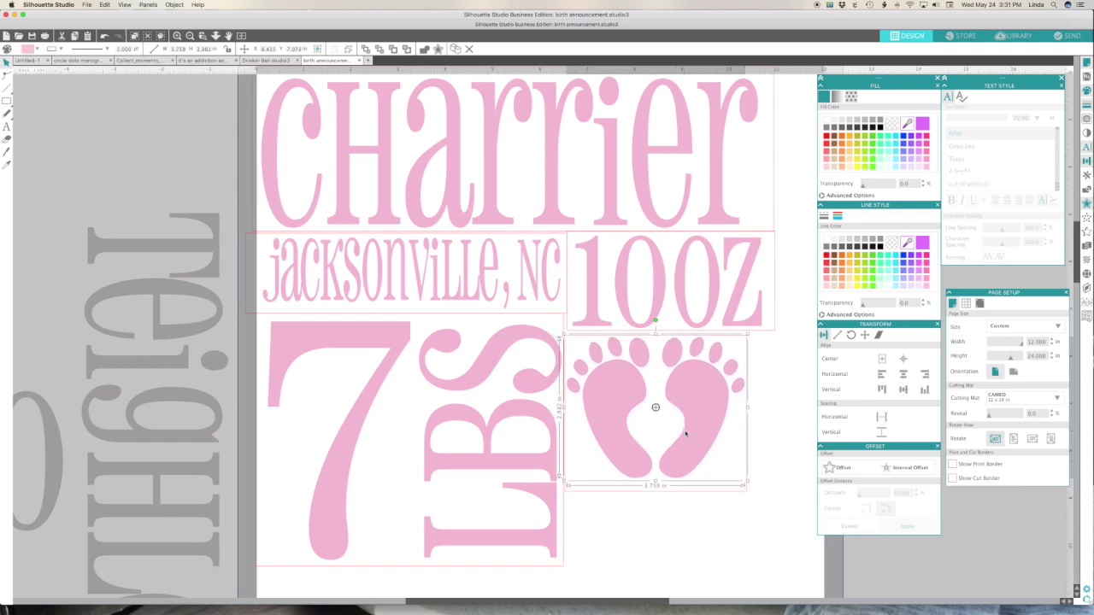
Shorten the rectangle around the footprints to about 3.1 in high
click(681, 496)
click(656, 492)
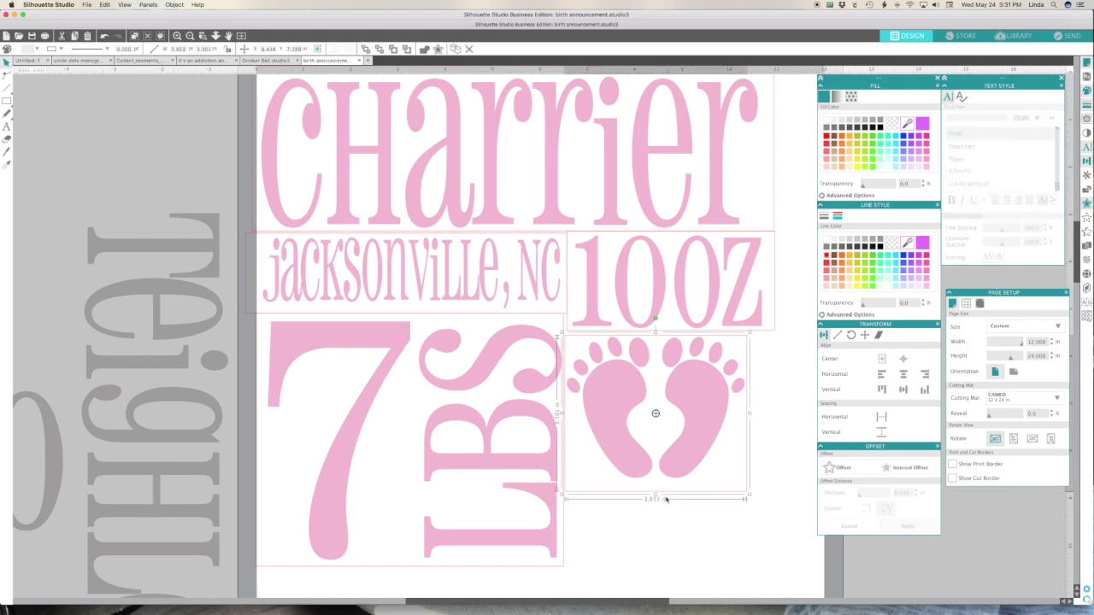
drag(656, 492, 655, 485)
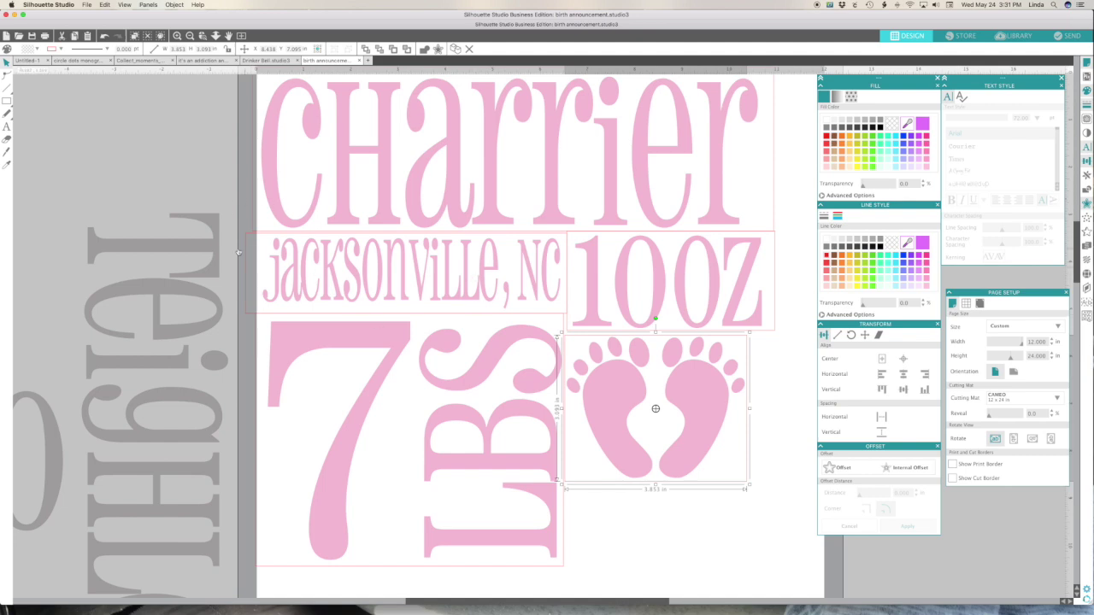
click(314, 272)
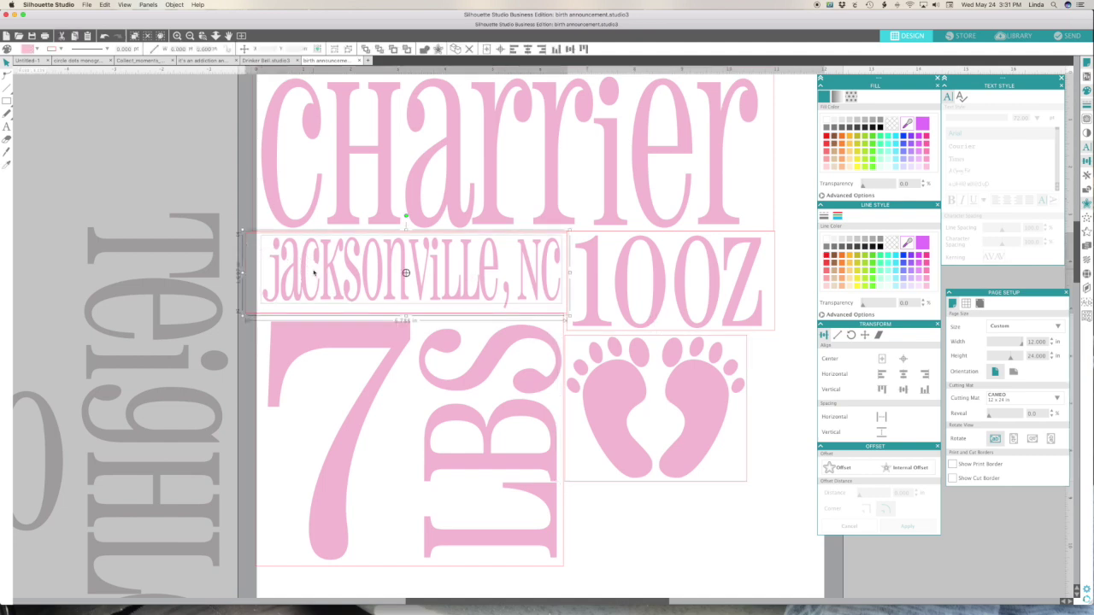
click(247, 286)
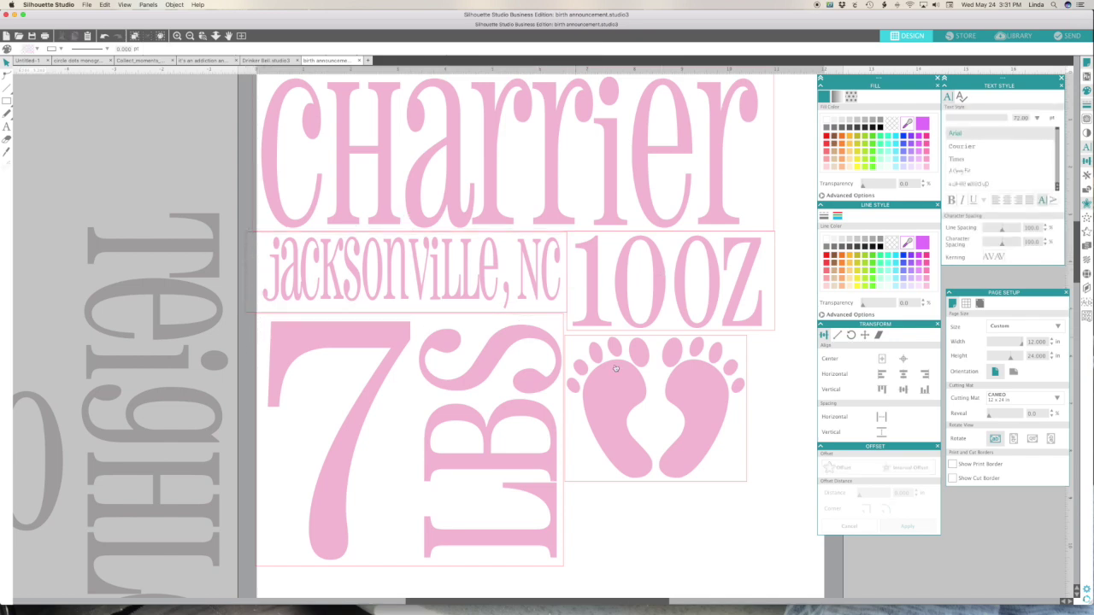
click(645, 284)
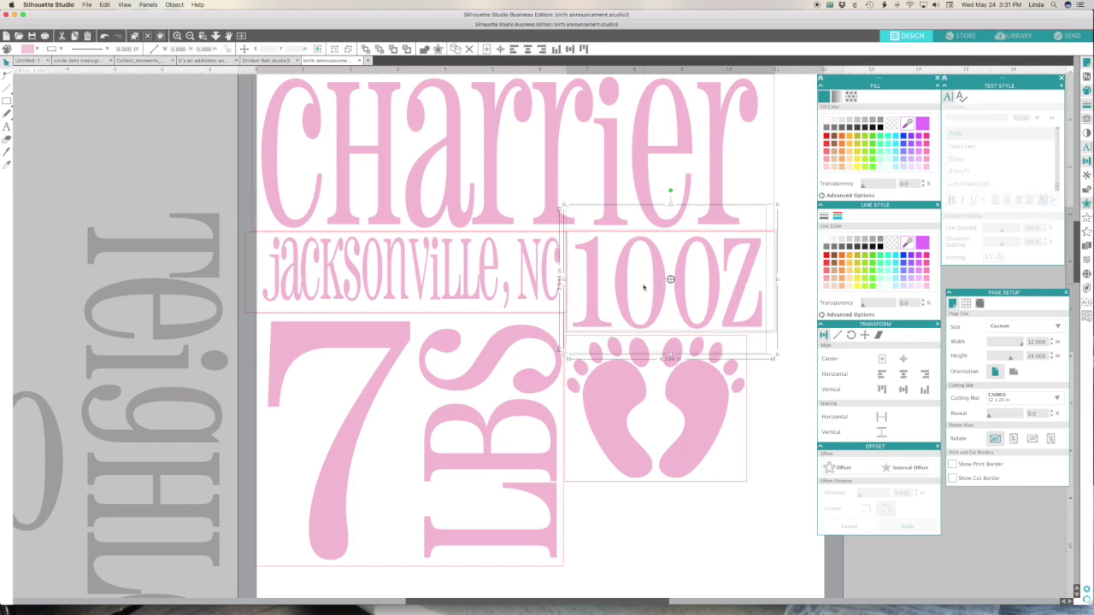
click(172, 179)
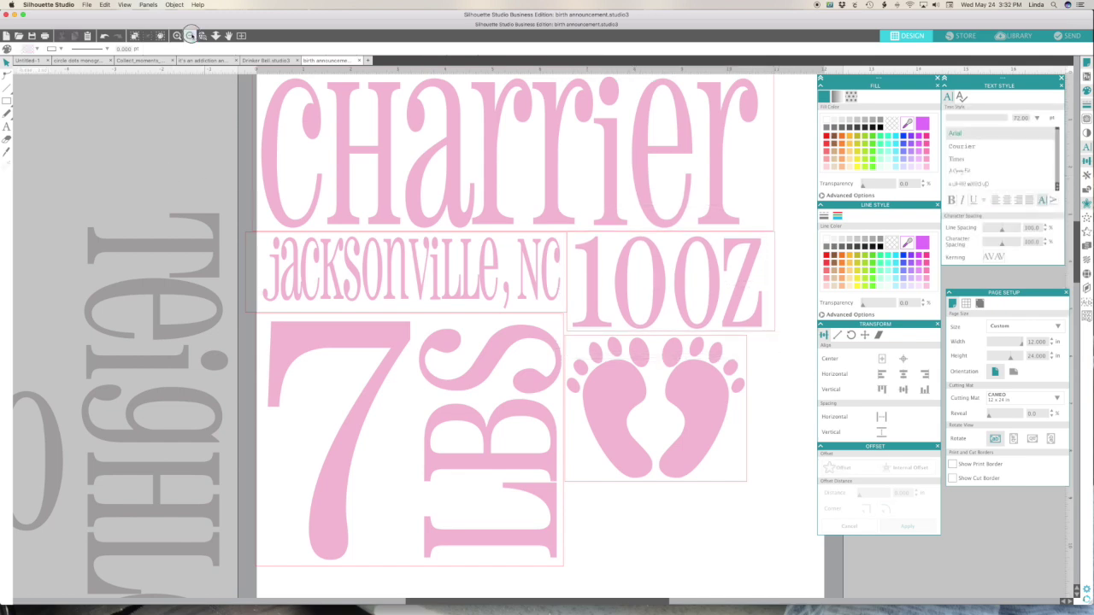
Flip all the pink pieces and their rectangles horizontally, and move them against the page's upper-right corner
click(189, 35)
drag(685, 189, 407, 444)
right_click(503, 267)
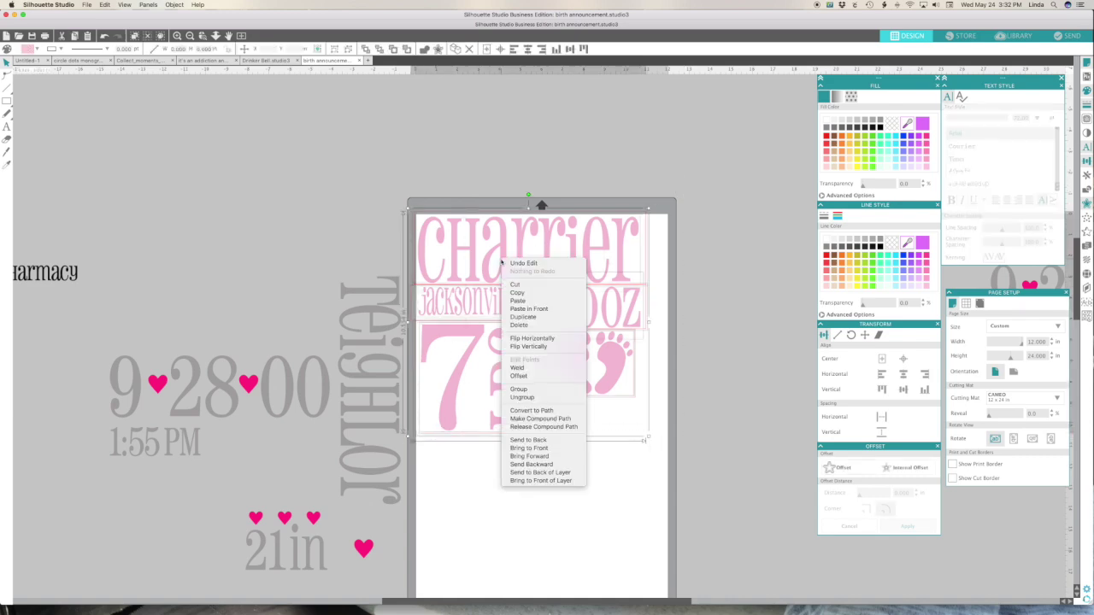
click(529, 344)
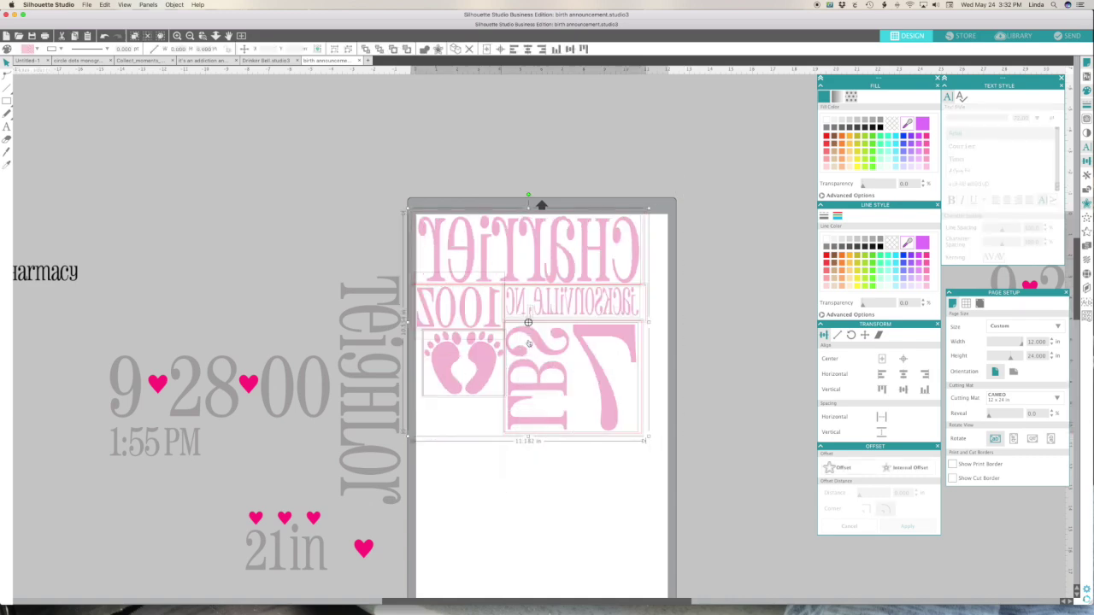
click(626, 335)
drag(626, 336, 644, 340)
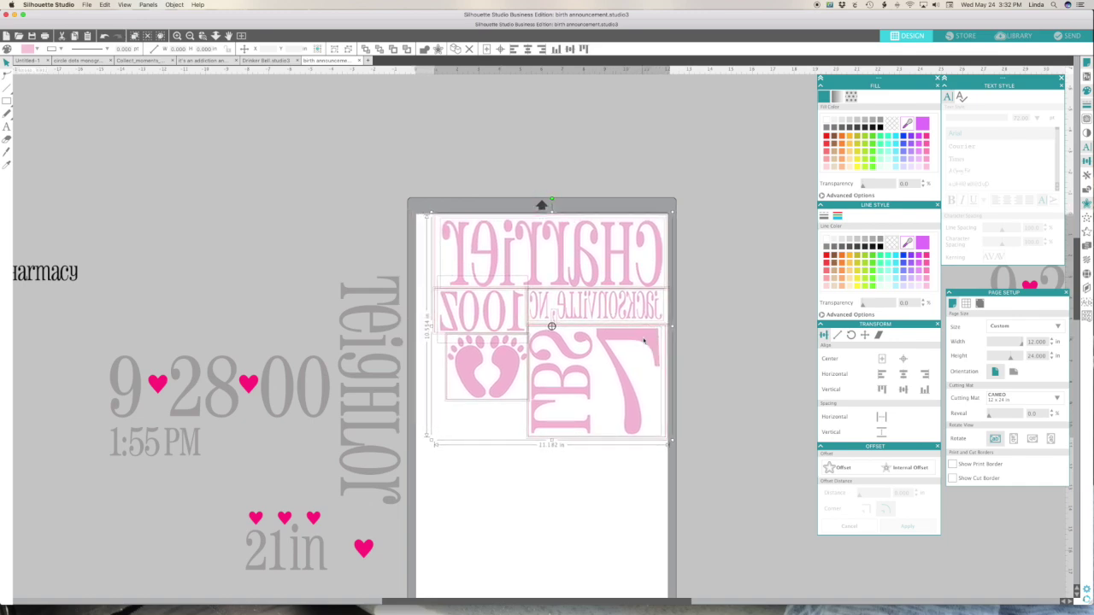
click(722, 325)
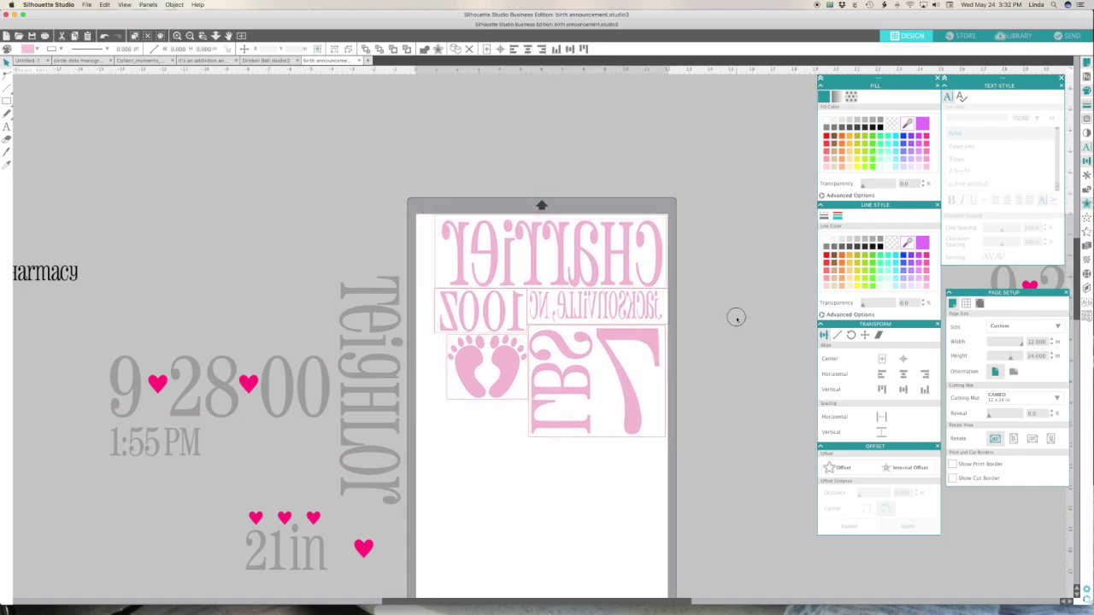
Group all the mirrored pink pieces with their rectangles and move them off the page, above the birth date
click(610, 276)
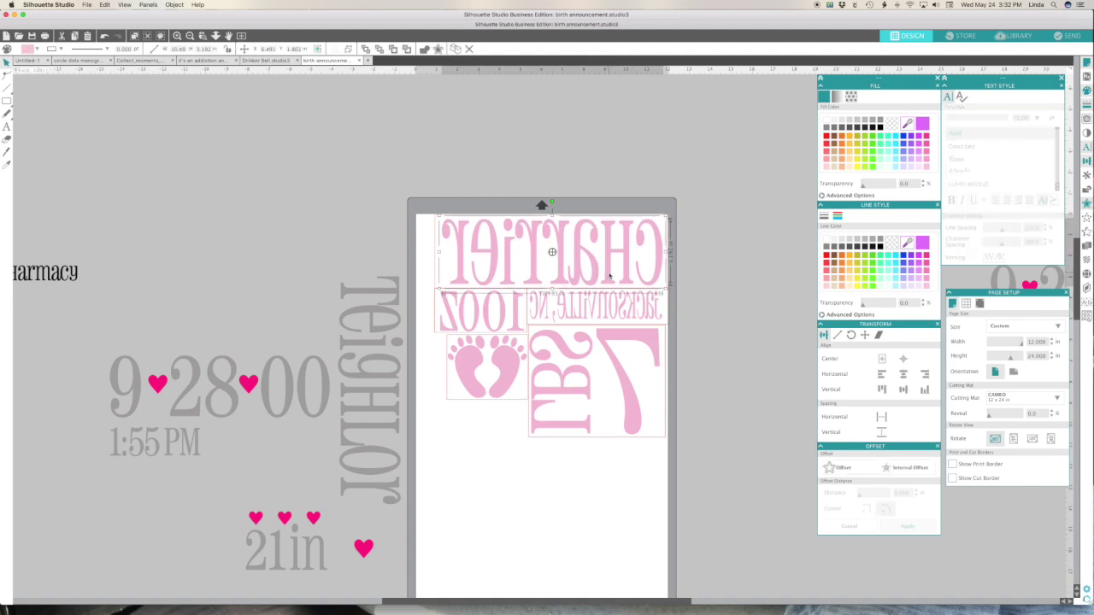
click(711, 238)
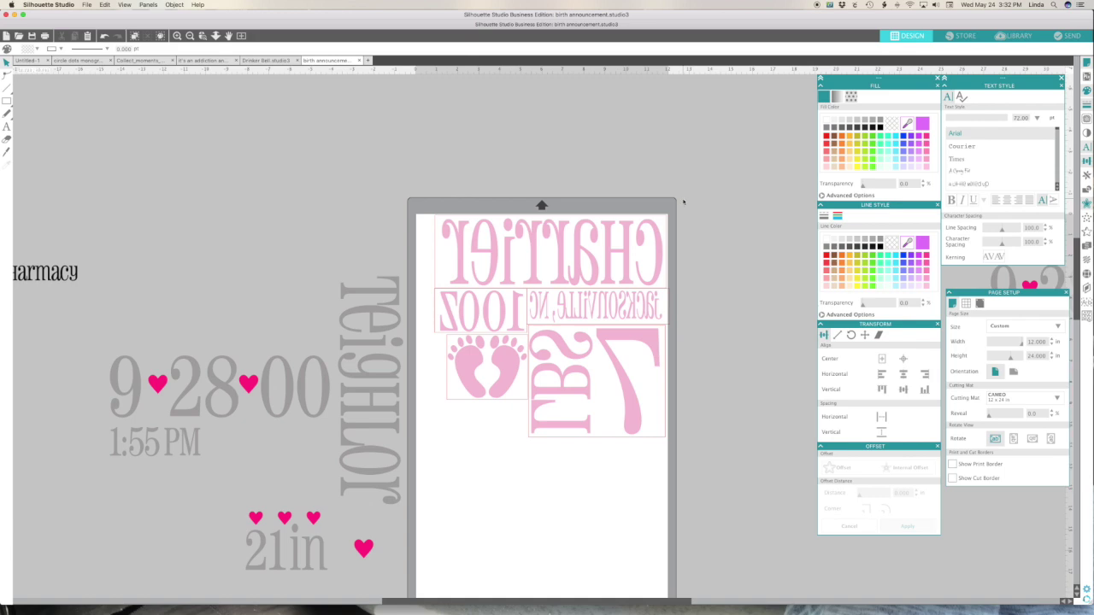
drag(683, 202, 457, 430)
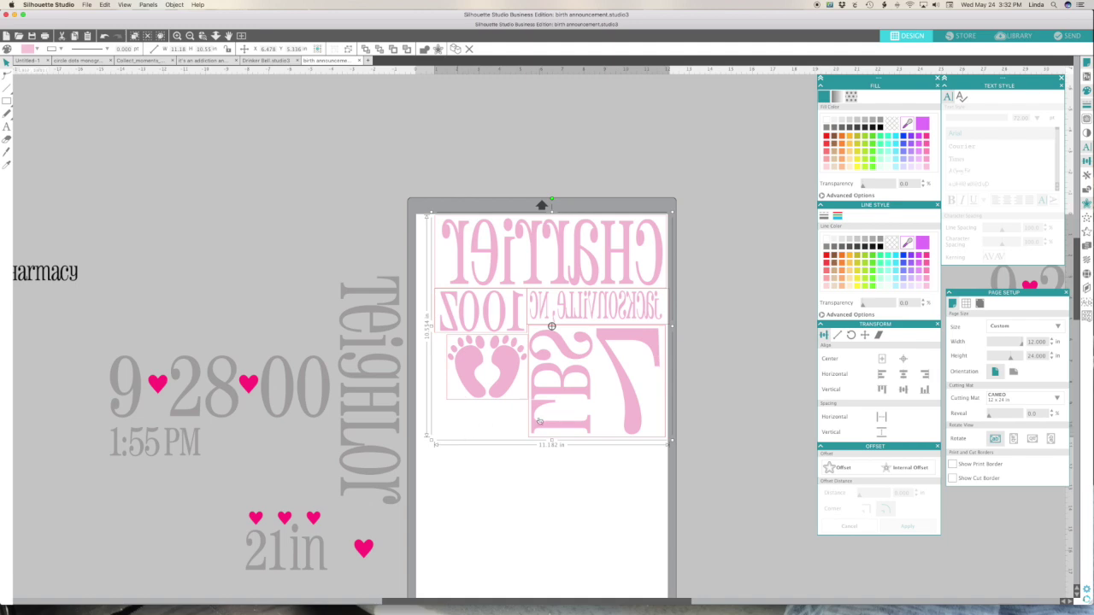
drag(539, 421, 185, 272)
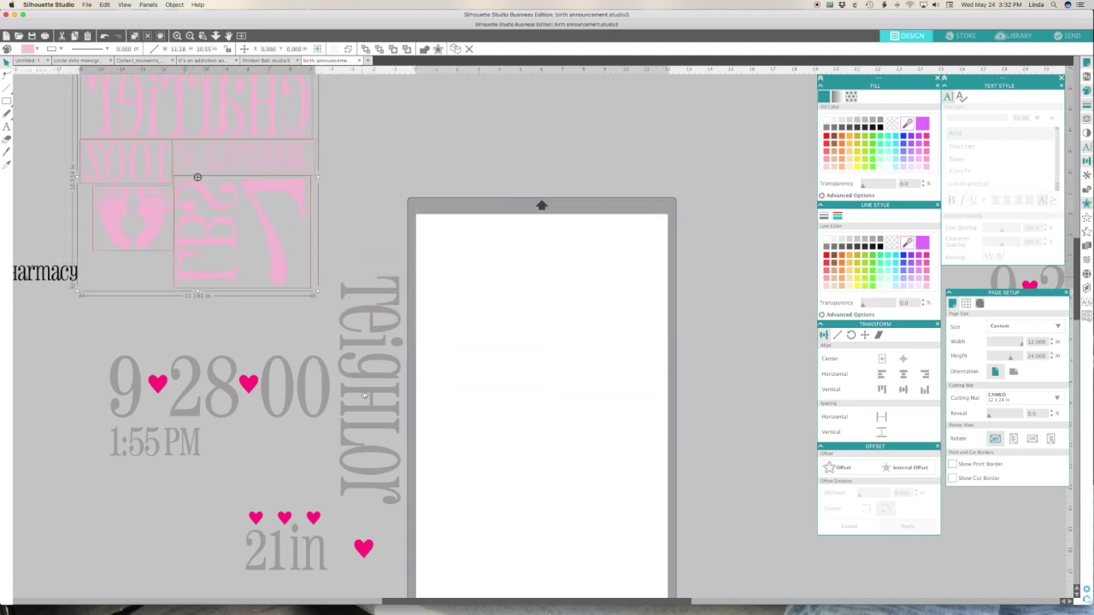
Move the gray first name onto the page, rotate it to read horizontally, and place it in the page's upper-left corner
drag(368, 405, 457, 369)
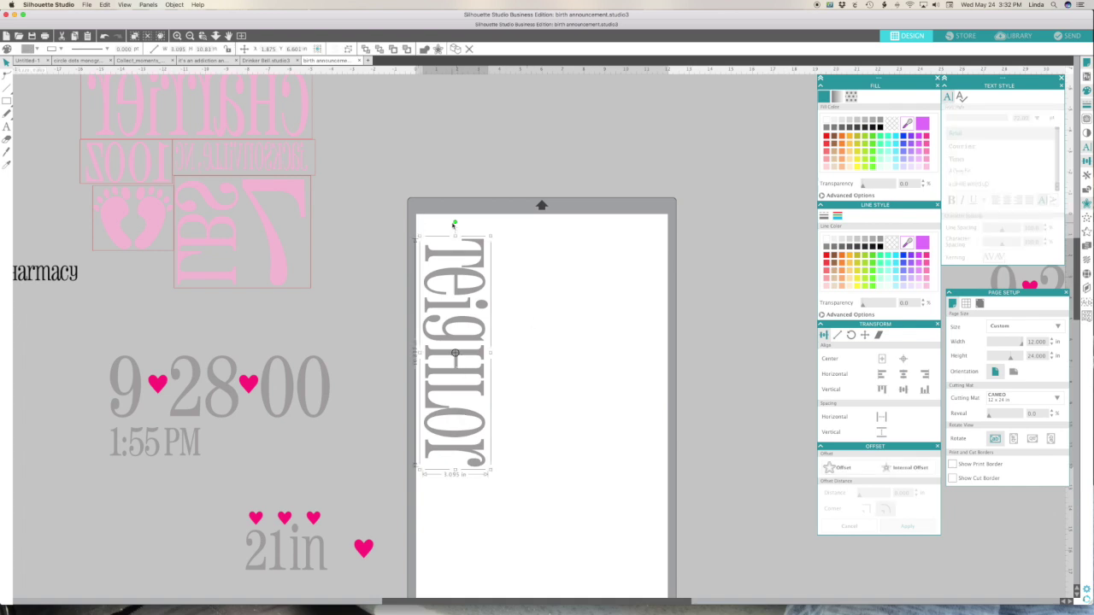
drag(455, 222, 323, 342)
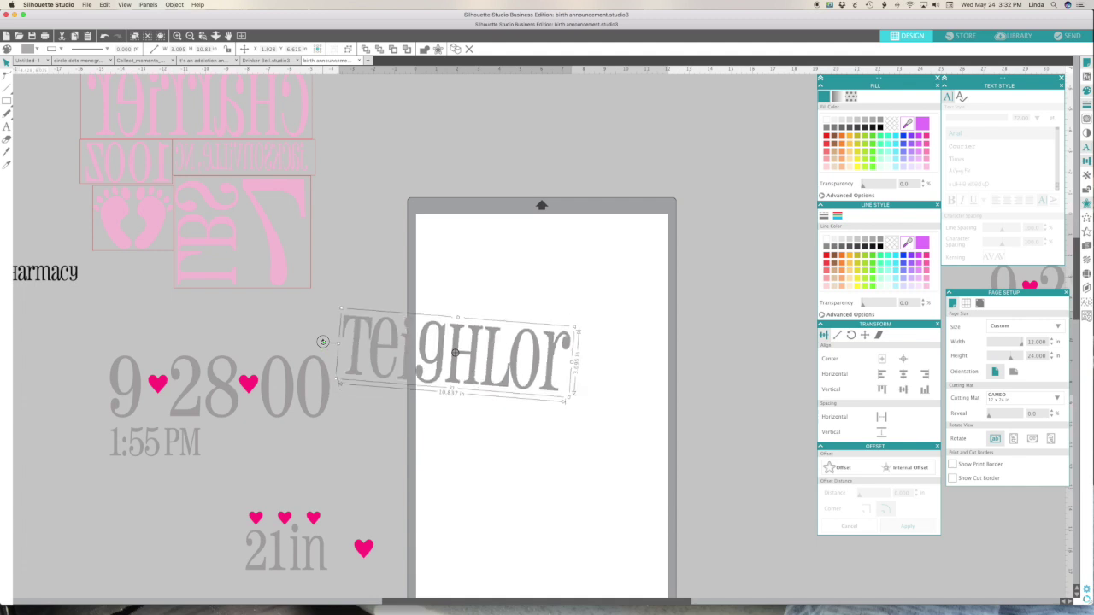
drag(322, 341, 431, 259)
key(Right)
Group the gray birth-date numbers without the hearts and place them on the page directly below the first name
click(117, 390)
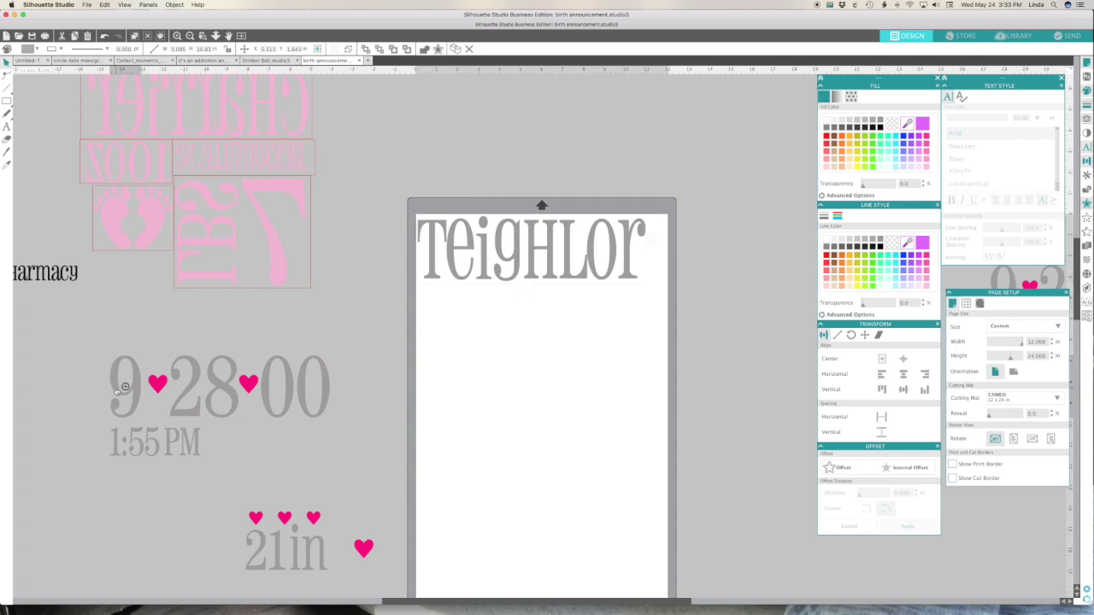
shift+click(263, 399)
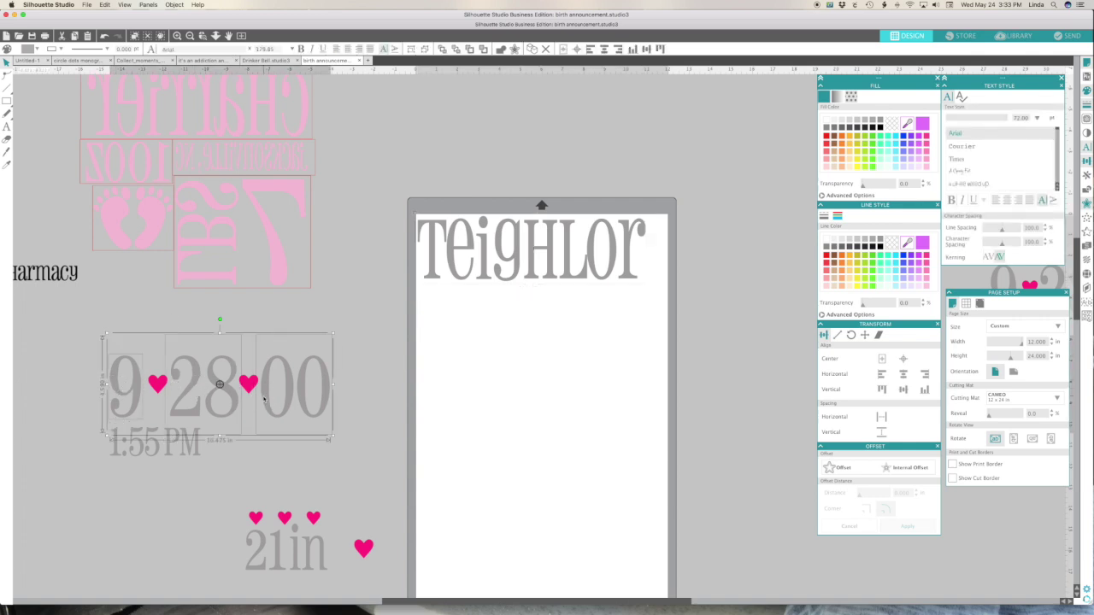
key(super+g)
drag(267, 402, 576, 328)
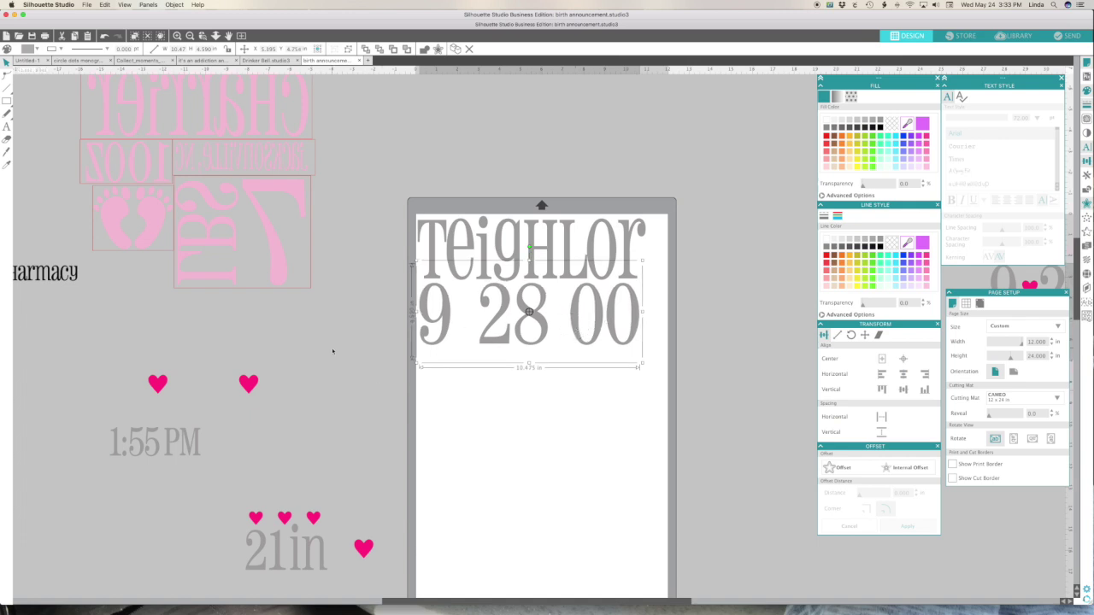
Place the gray "1:55 PM" and "21in" texts side by side on the page below the birth date
click(272, 430)
click(116, 444)
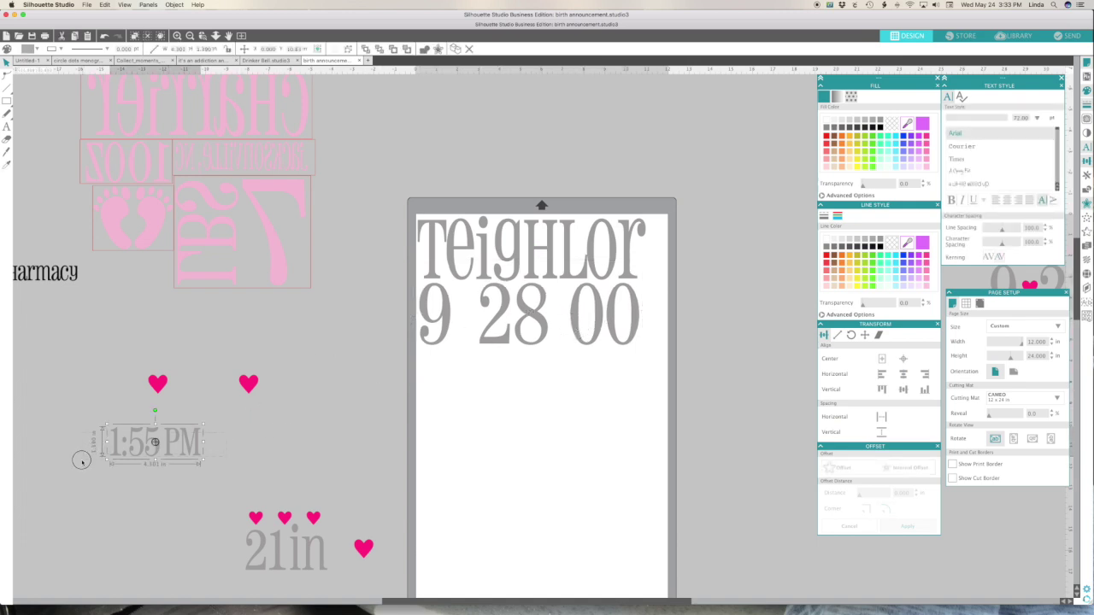
drag(116, 451, 423, 374)
click(308, 549)
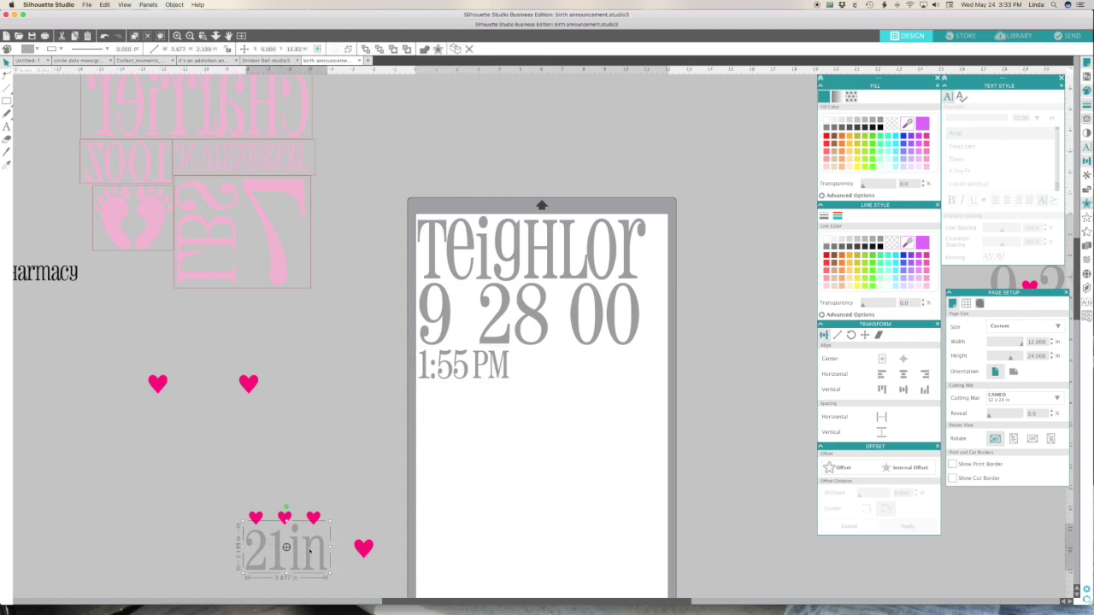
drag(267, 562, 527, 386)
scroll(698, 337, right, 2)
click(698, 337)
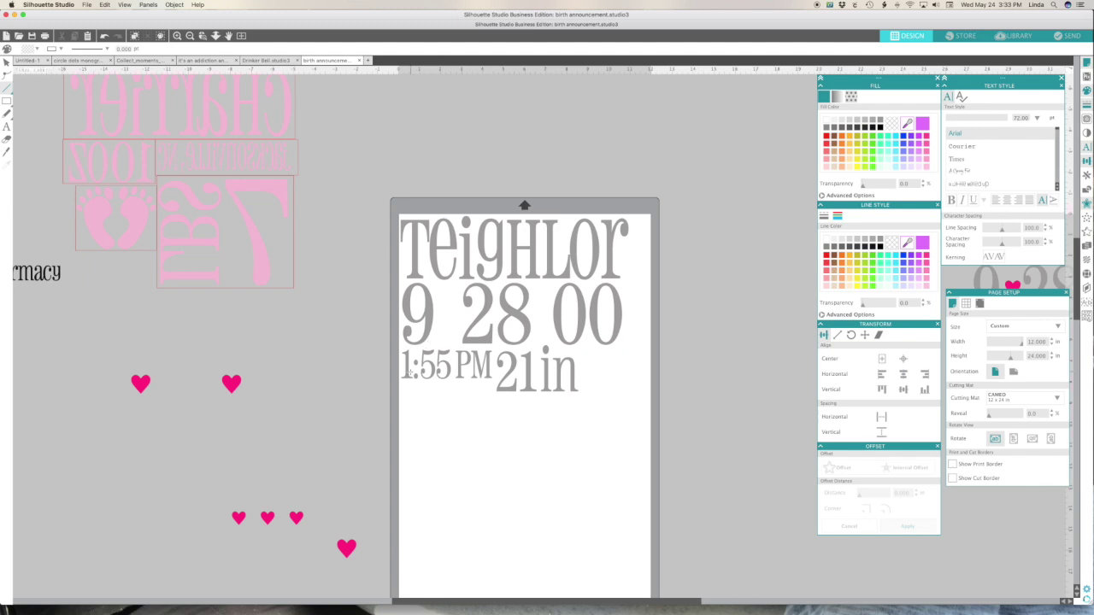
Draw a stepped polygon line from the page's left edge under "1:55 PM", around "21in" and the birth date, up past the first name
click(8, 88)
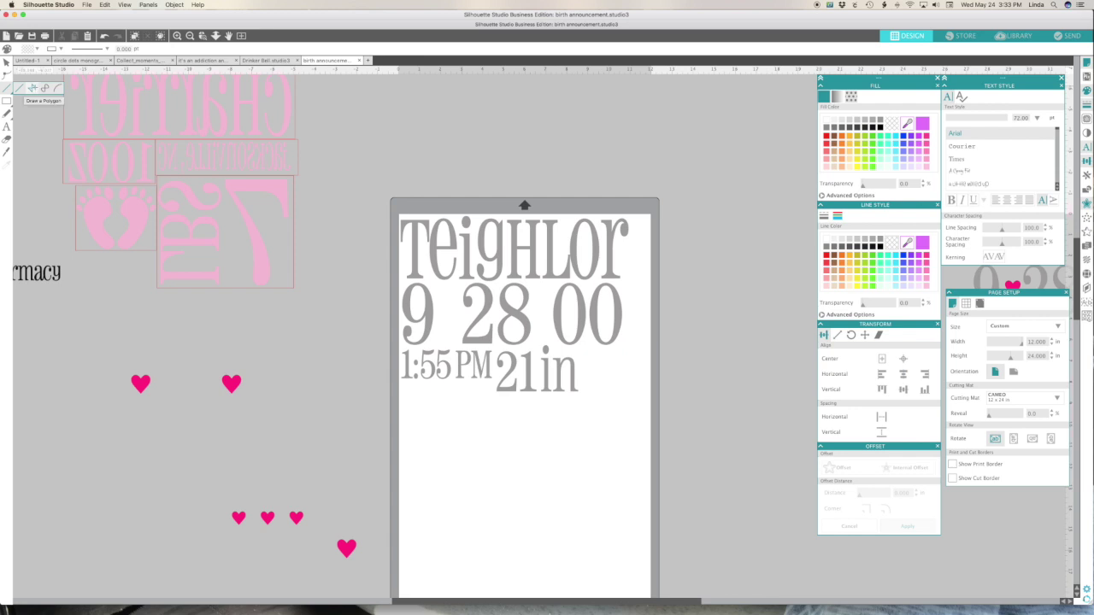
click(32, 88)
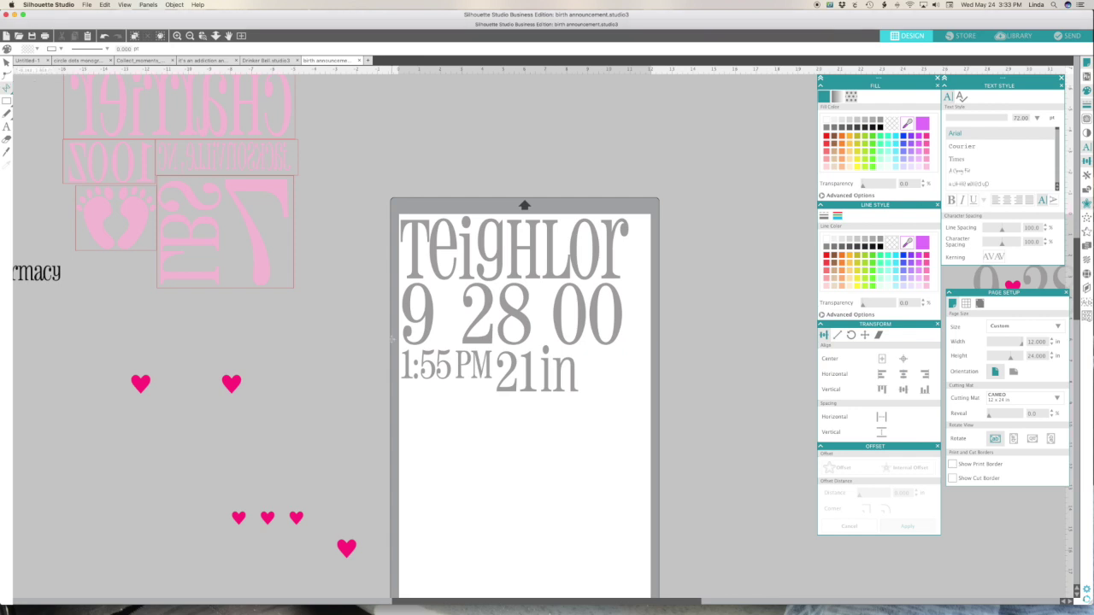
click(395, 384)
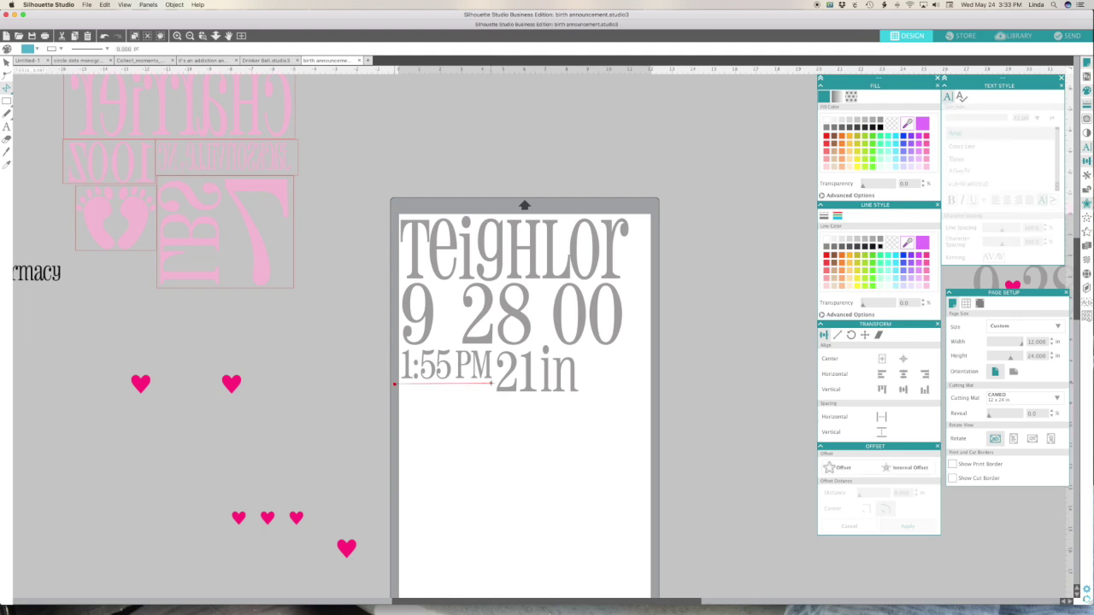
click(456, 385)
double_click(494, 385)
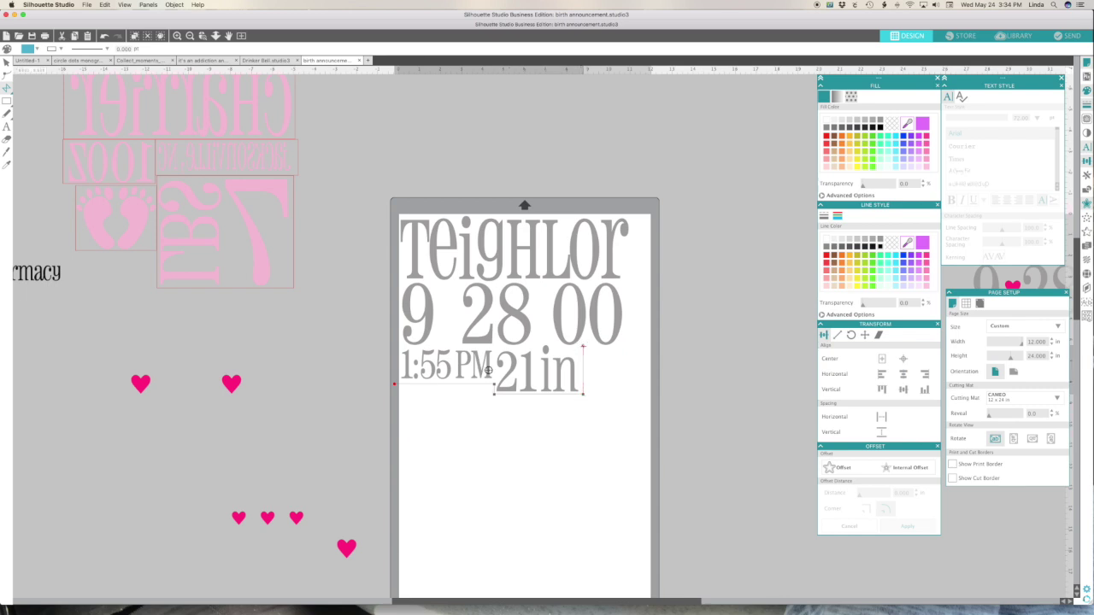
click(628, 346)
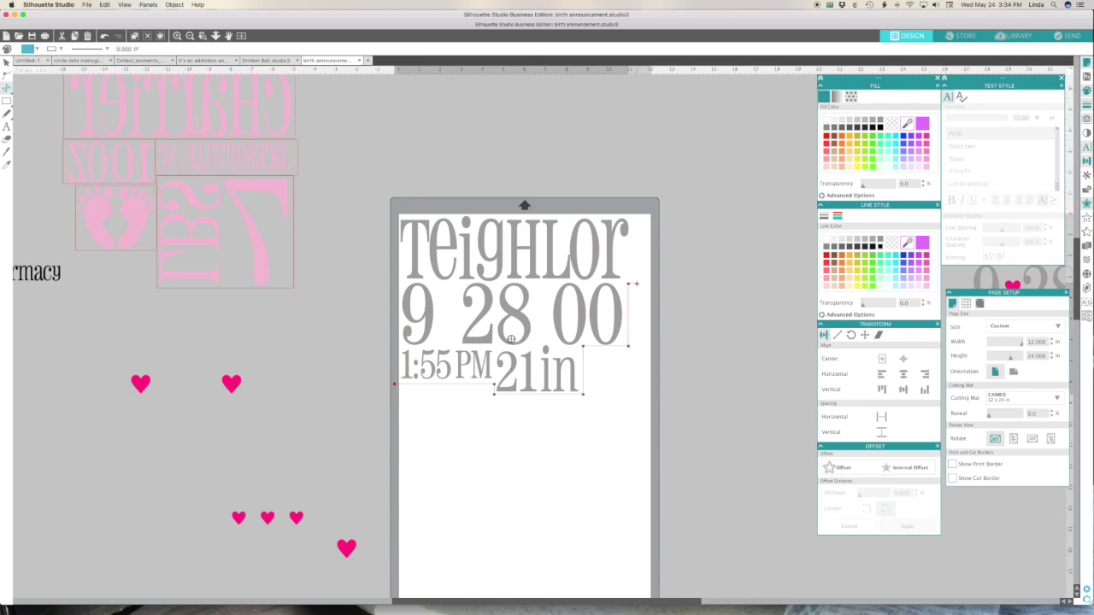
drag(635, 283, 639, 214)
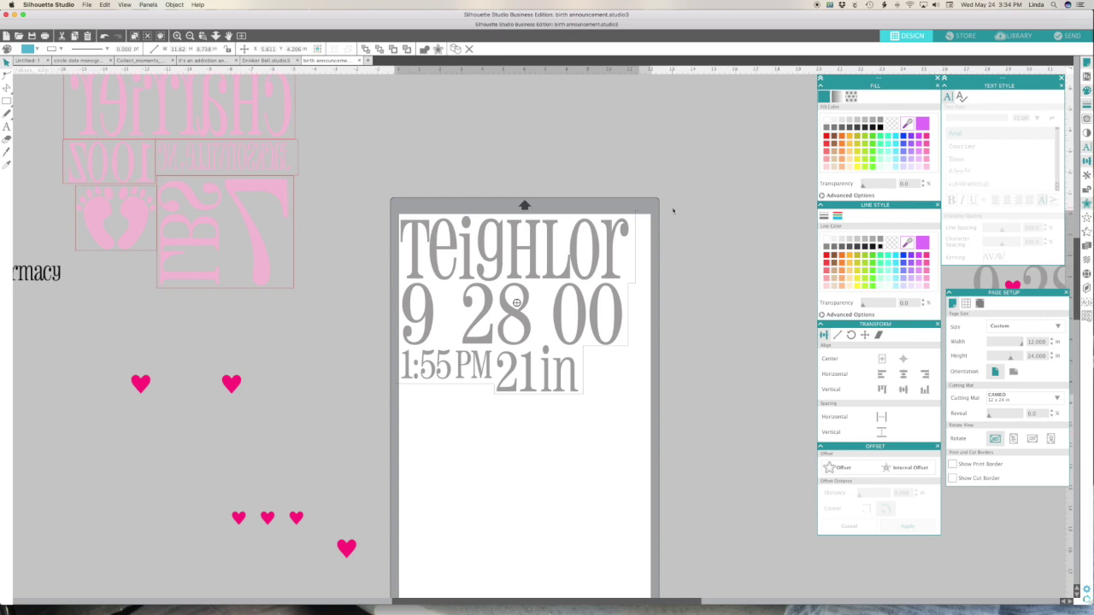
Edit the stepped line's points, lowering its two corners beneath the end of the birth date slightly
click(591, 350)
double_click(591, 349)
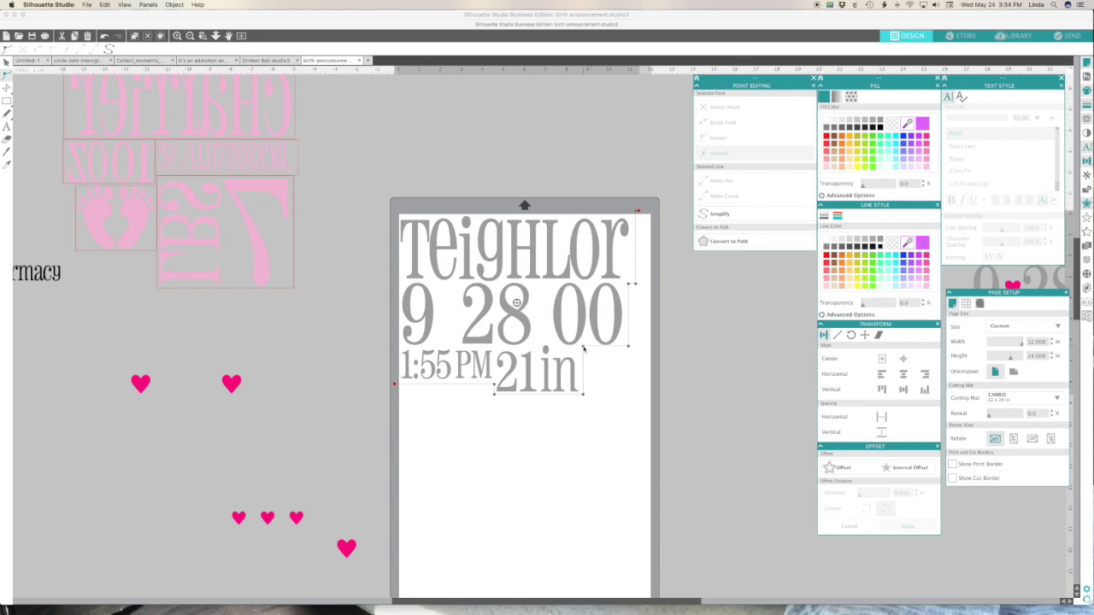
click(583, 347)
click(629, 347)
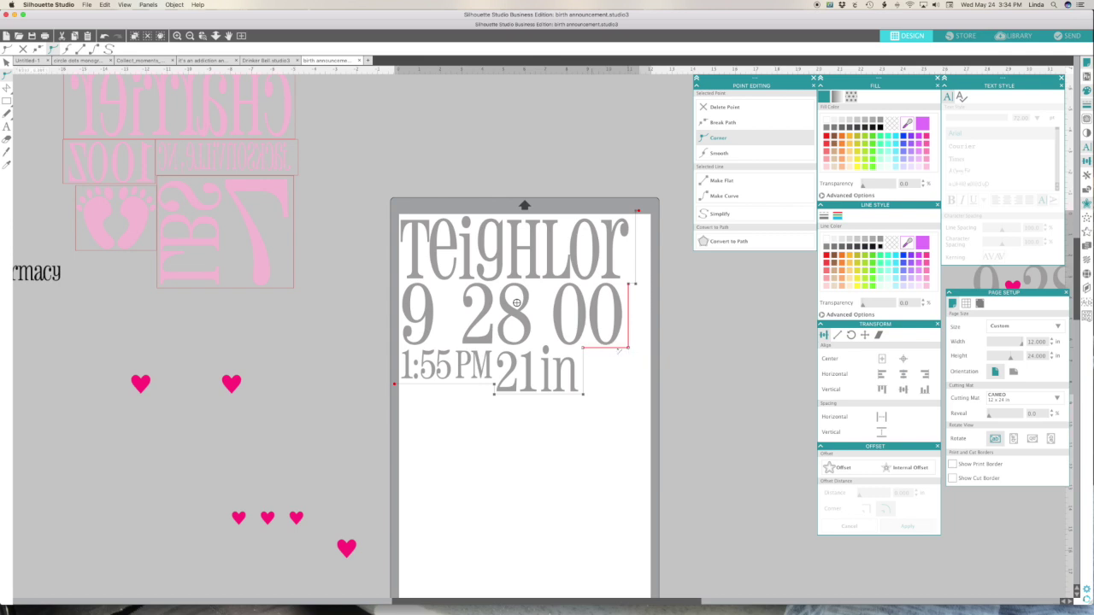
click(676, 283)
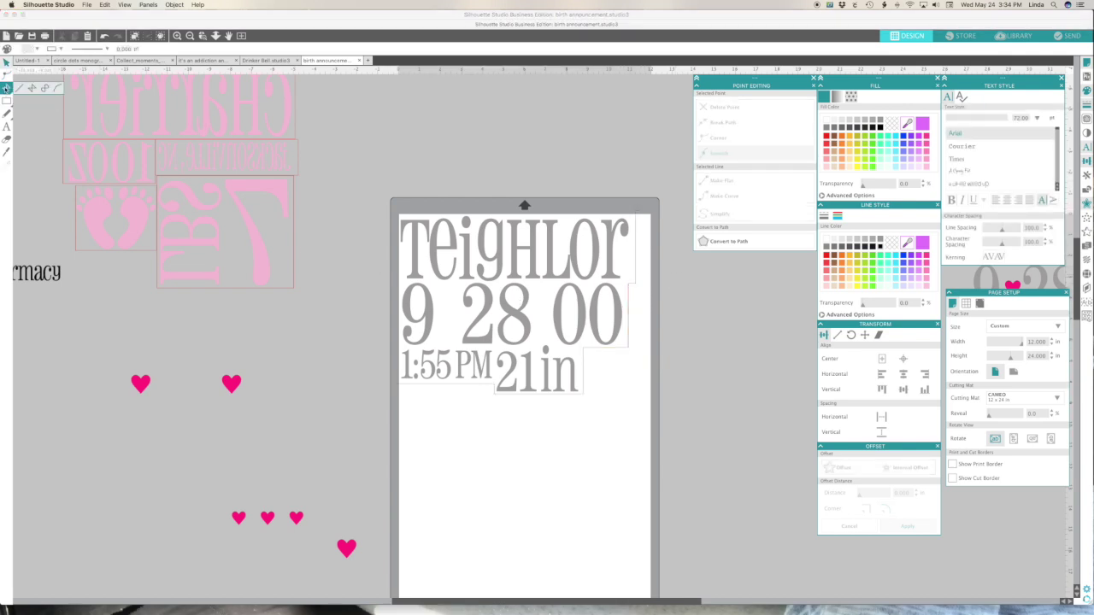
Draw a straight horizontal line between the birth date and "1:55 PM", and move "21in" slightly down to clear it
click(9, 88)
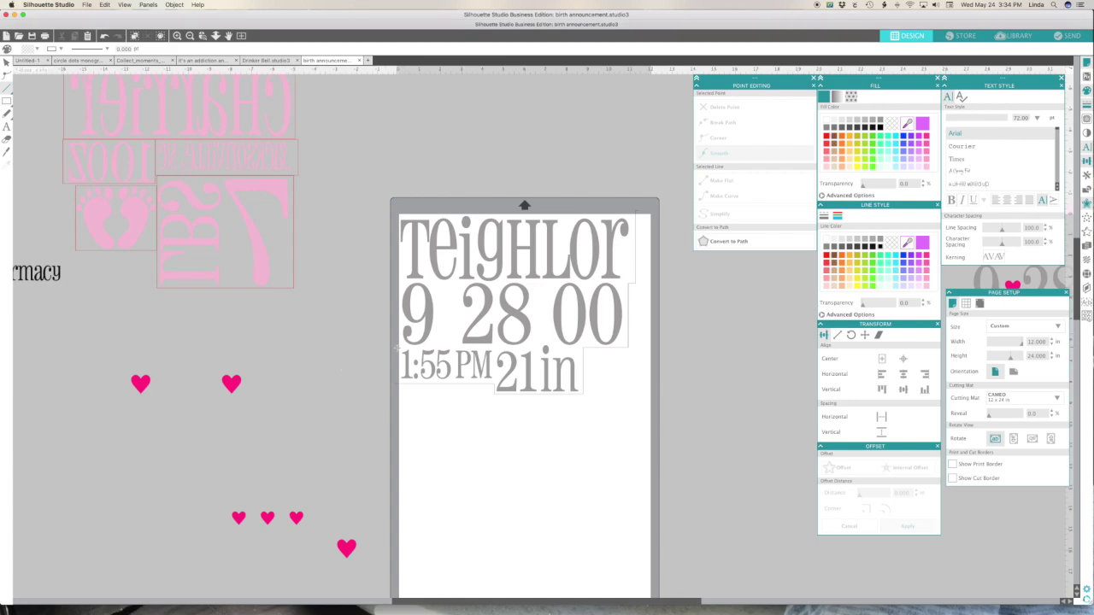
drag(396, 349, 584, 352)
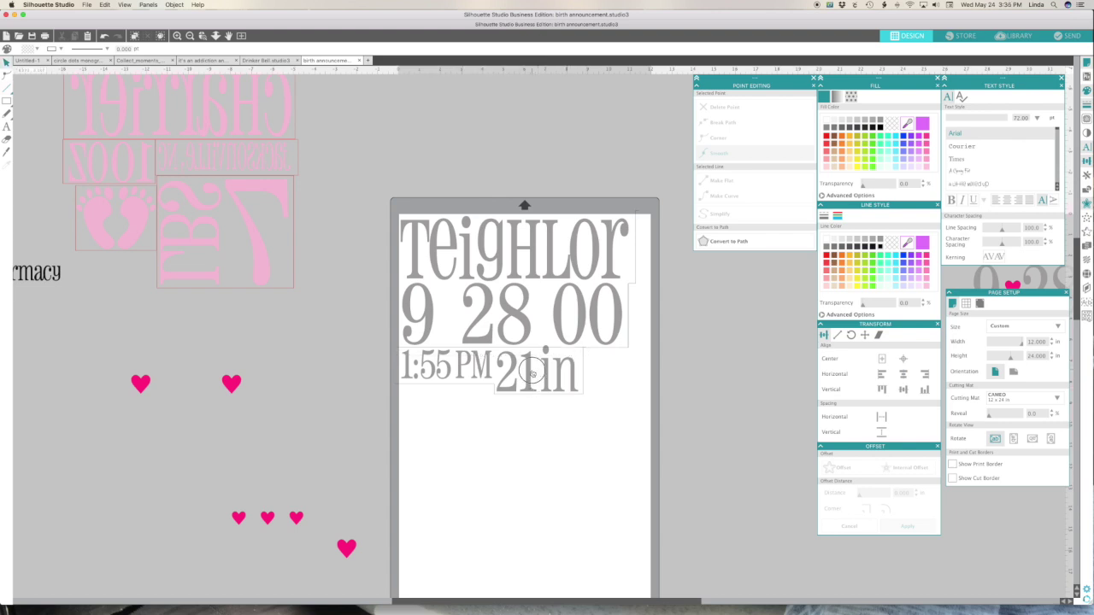
click(533, 372)
drag(537, 370, 537, 373)
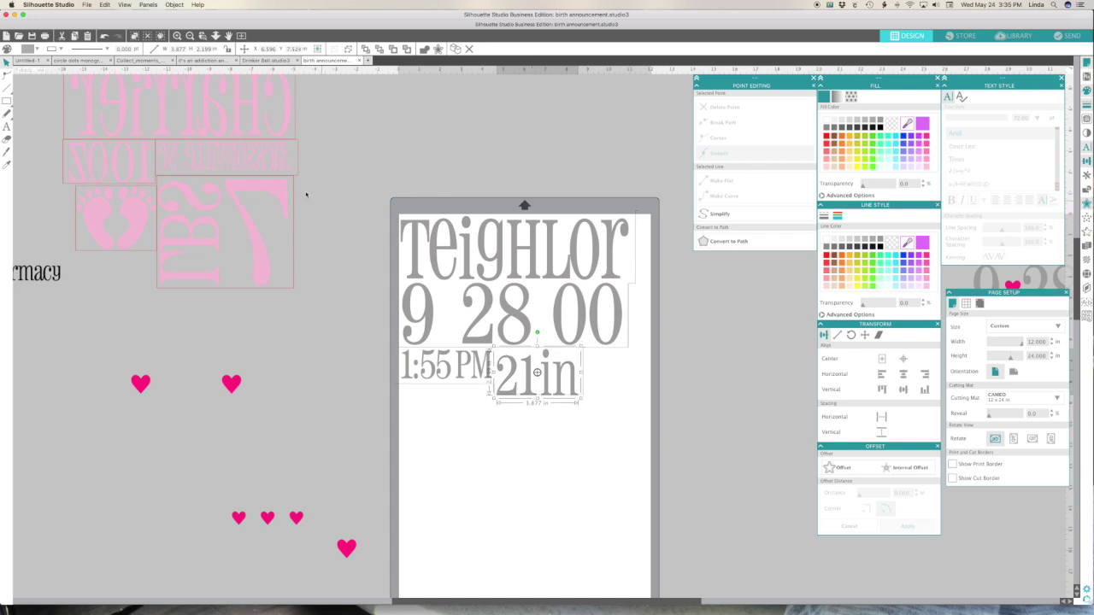
Edit the stepped line's points, lowering the two corners beneath "21in" slightly so the line clears the text
click(203, 35)
drag(372, 197, 664, 413)
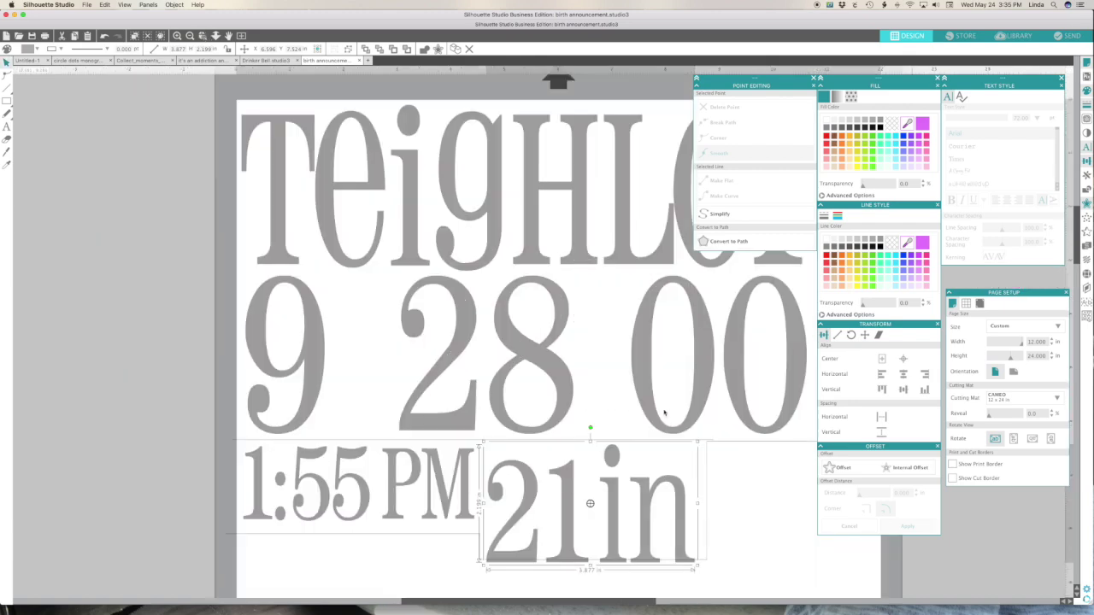
double_click(709, 550)
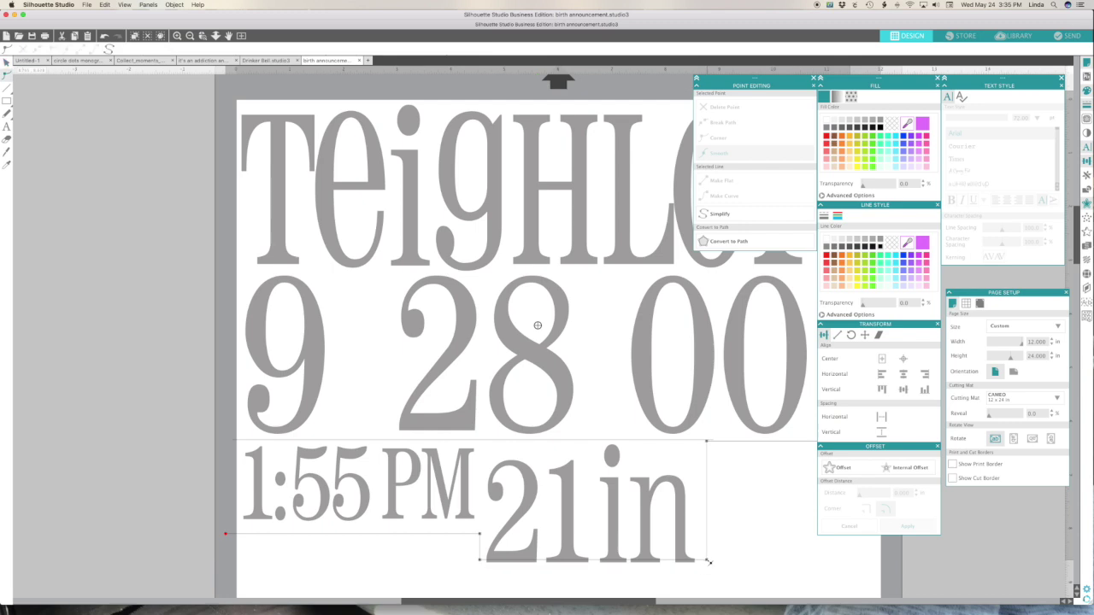
click(707, 560)
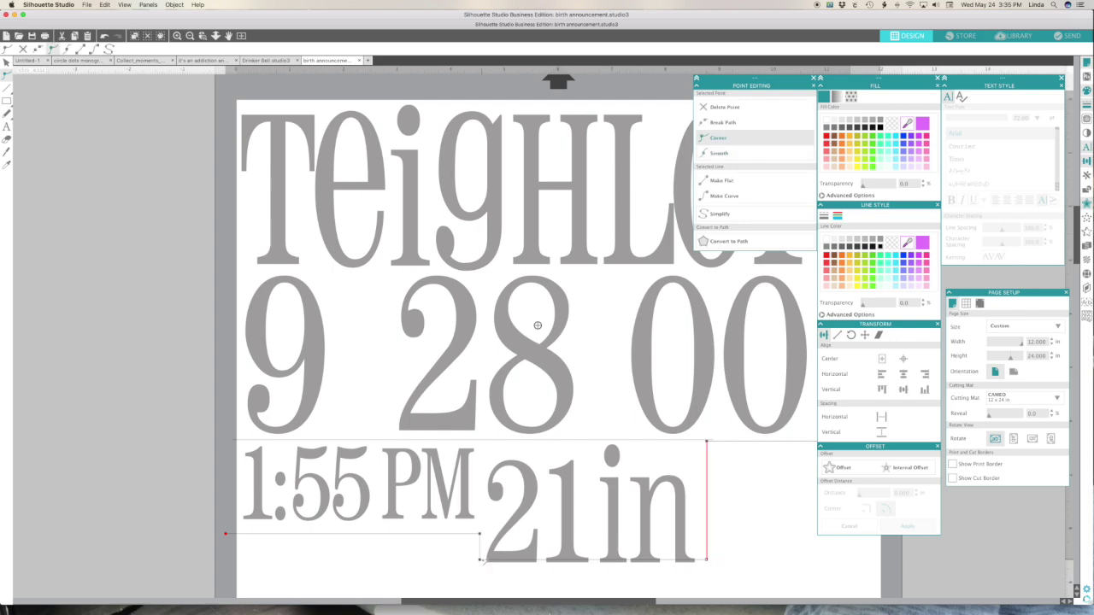
shift+click(479, 560)
drag(480, 561, 480, 566)
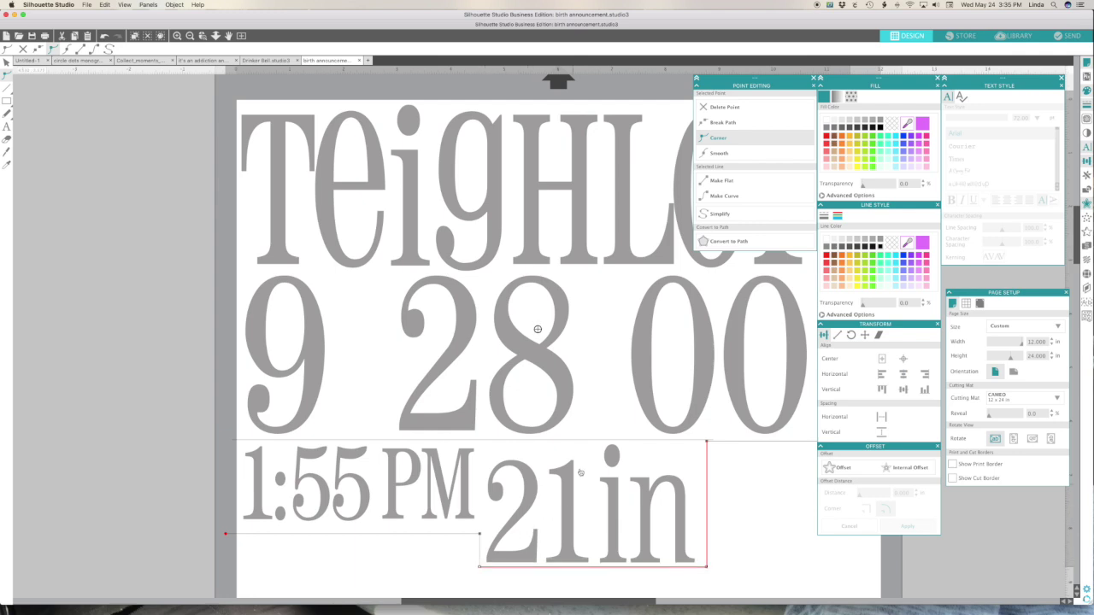
Nudge the horizontal line between the birth date and "1:55 PM" slightly down
click(569, 440)
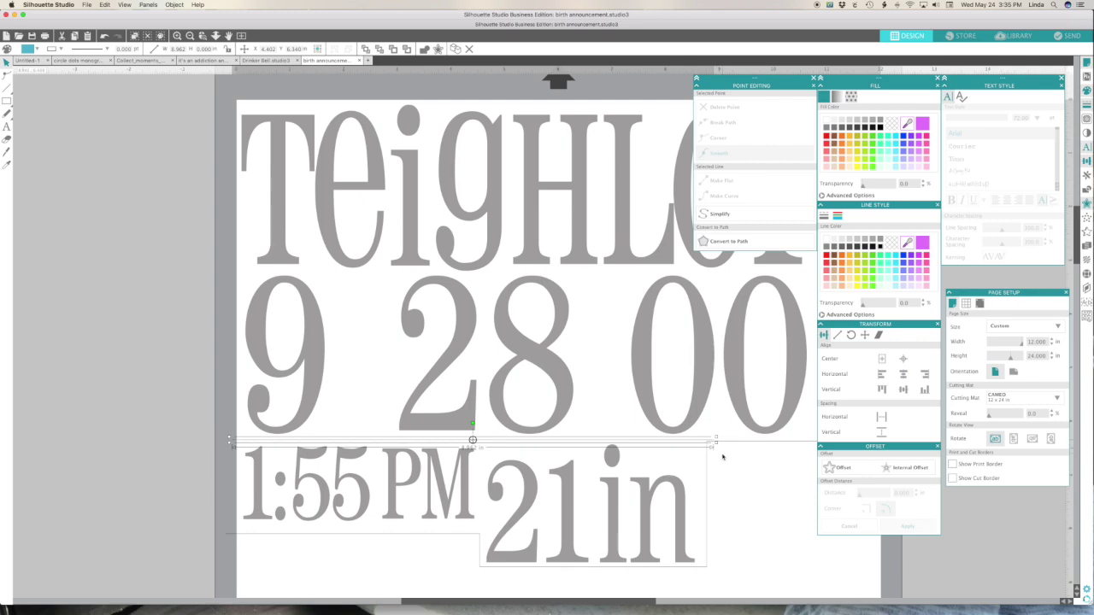
click(722, 454)
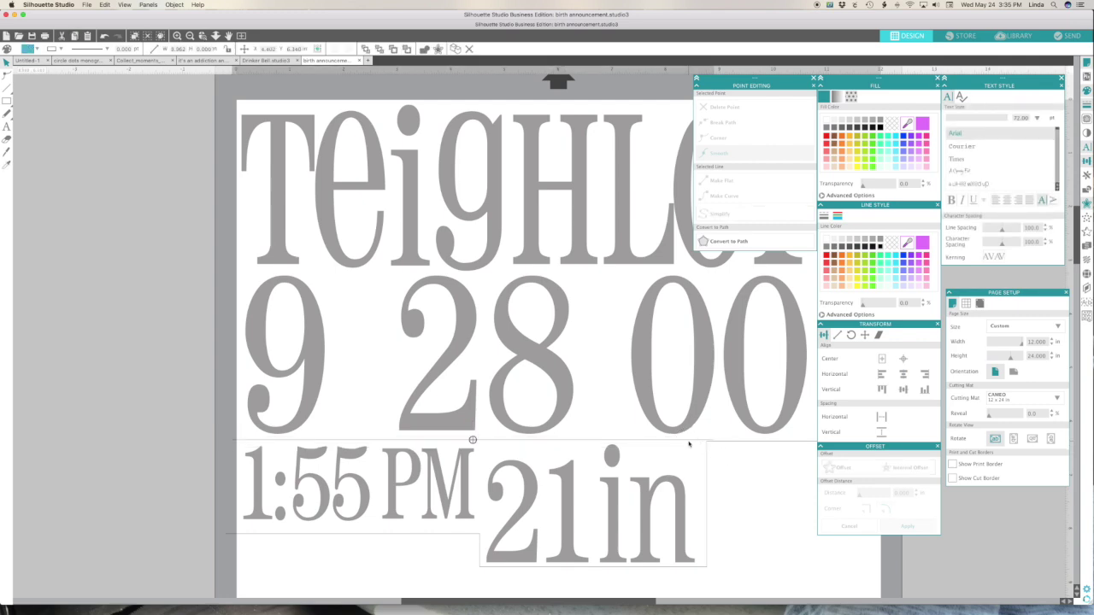
click(688, 443)
key(Down)
key(Down)
key(Down)
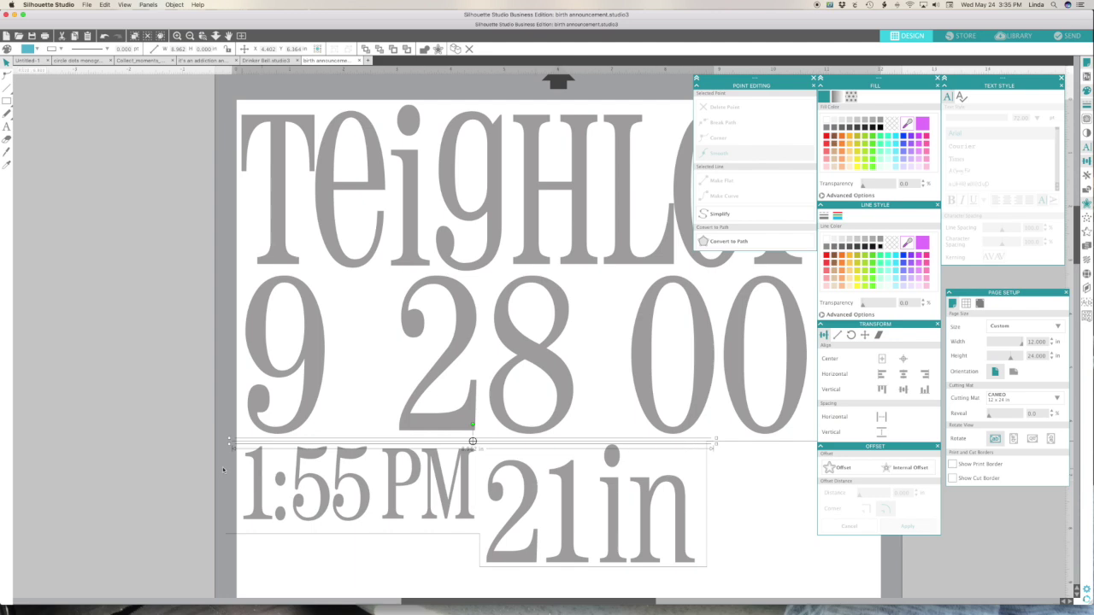
click(211, 467)
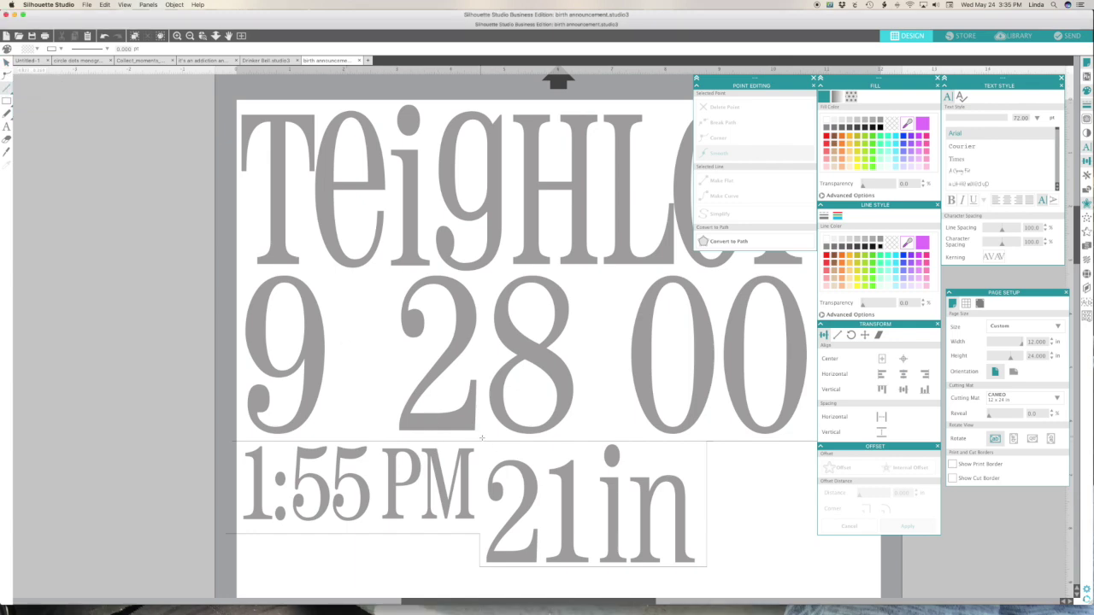
Draw a vertical line about 1.93 in long between "1:55 PM" and "21in", and nudge it left into the gap
drag(474, 438, 473, 541)
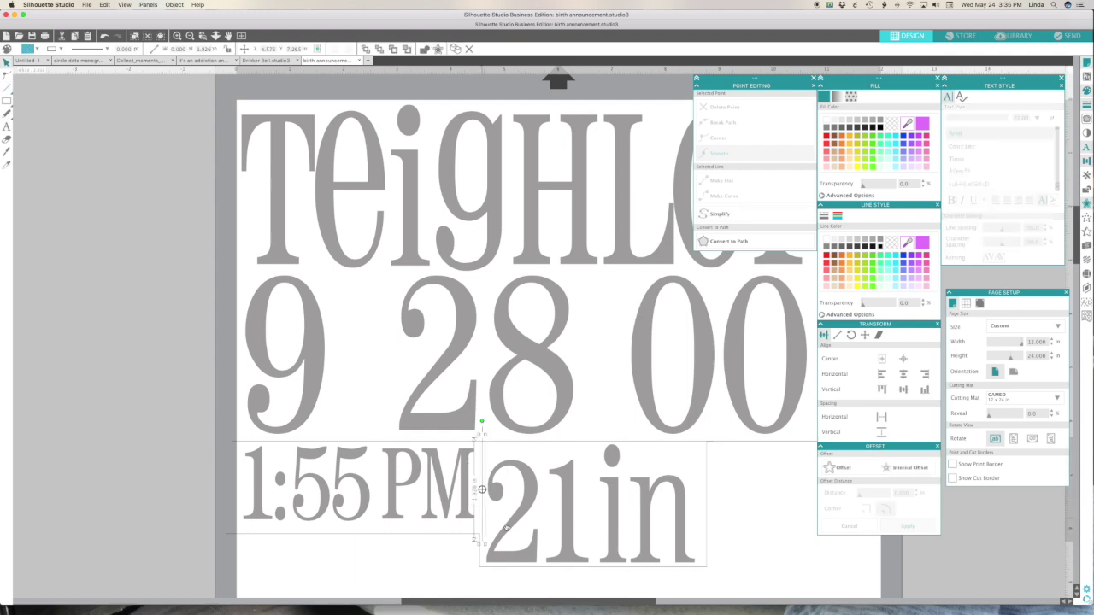
key(Left)
key(Left)
key(Left)
key(Left)
key(Left)
Draw a horizontal line about 11.45 in long between the first name and the birth date, nudging it down to clear the name
scroll(576, 371, left, 5)
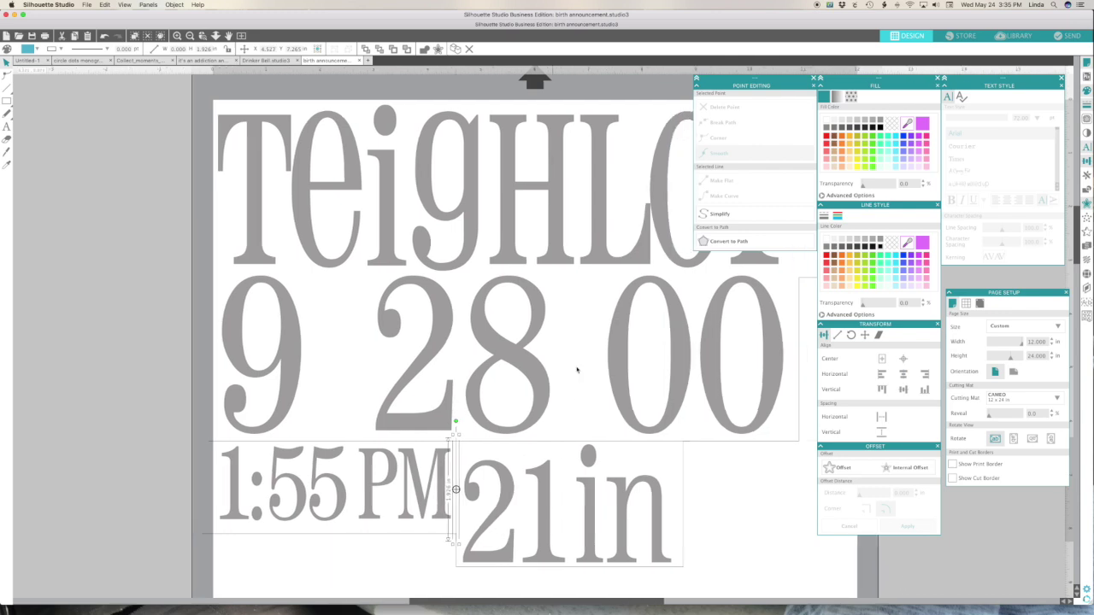
click(7, 87)
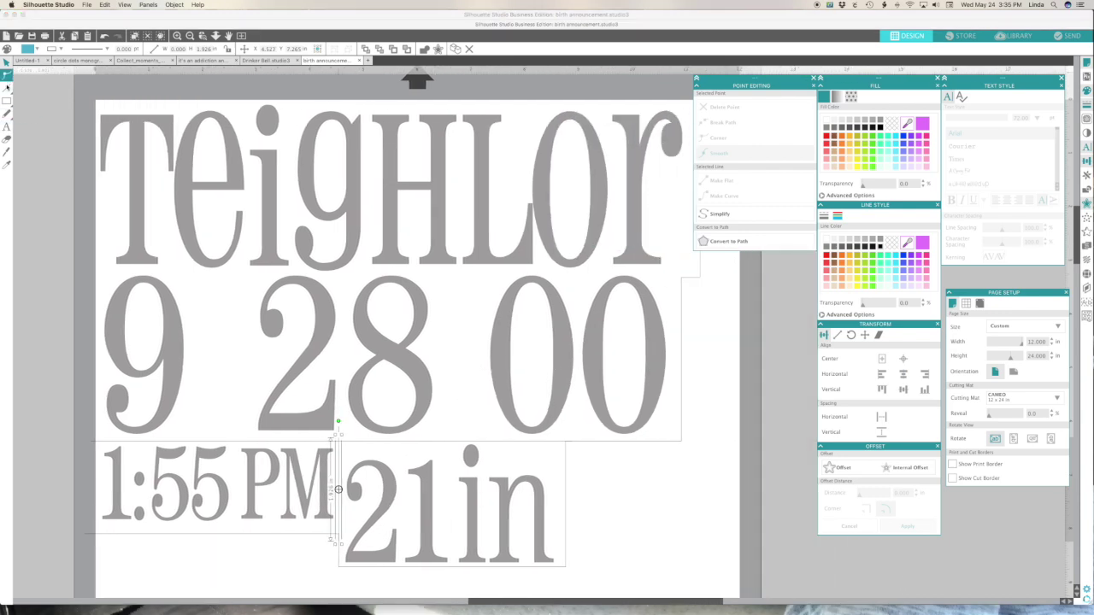
drag(699, 277, 83, 271)
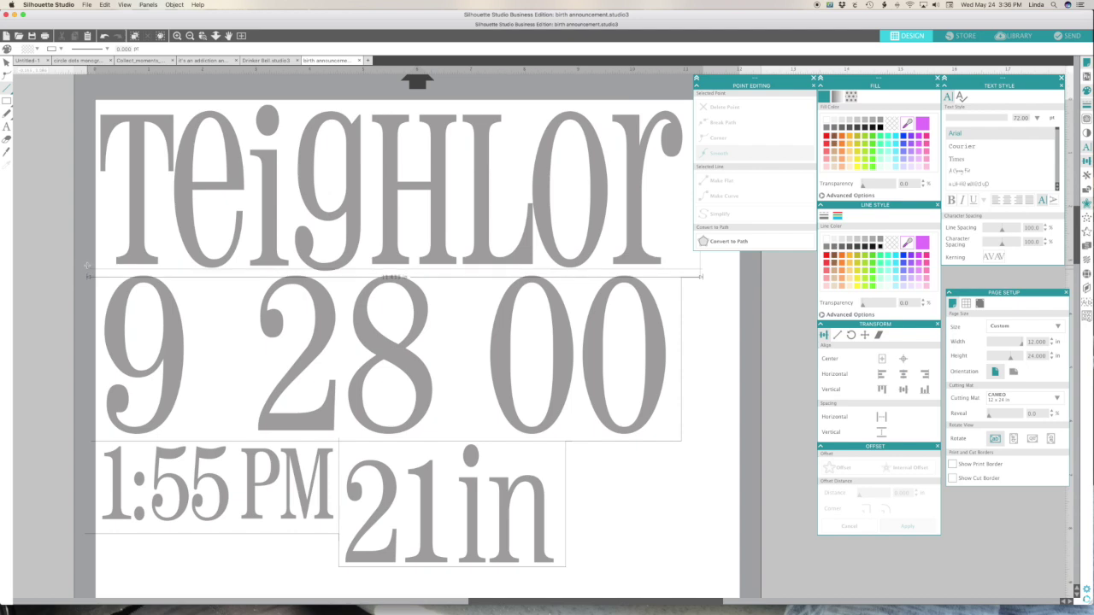
key(Escape)
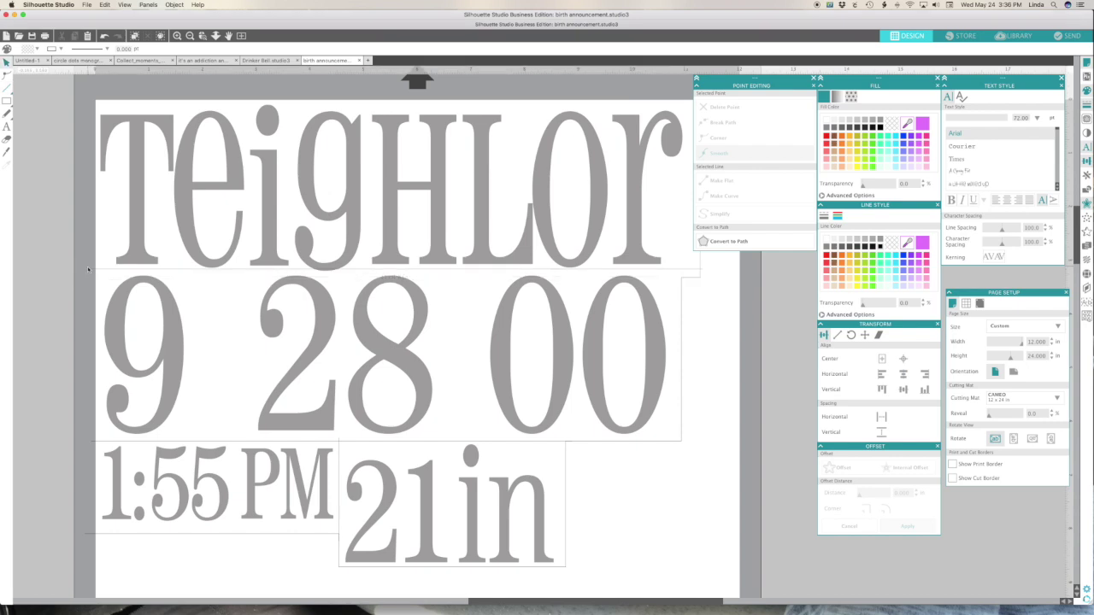
click(404, 272)
key(Down)
key(Down)
key(Down)
key(Down)
key(Down)
key(Down)
key(Down)
key(Down)
key(Down)
key(Down)
key(Down)
key(Down)
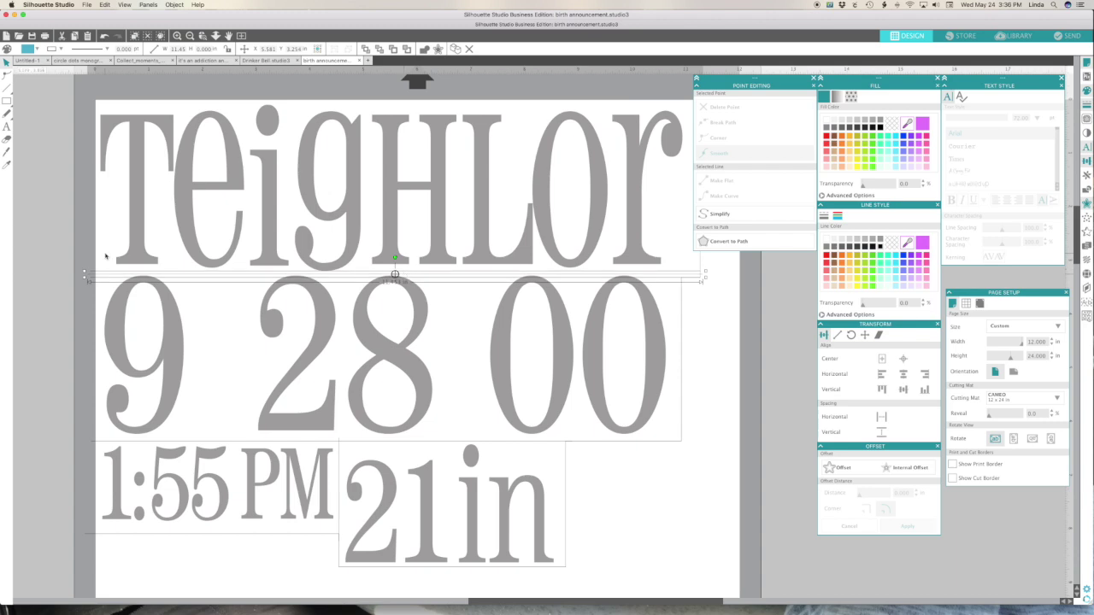
click(64, 258)
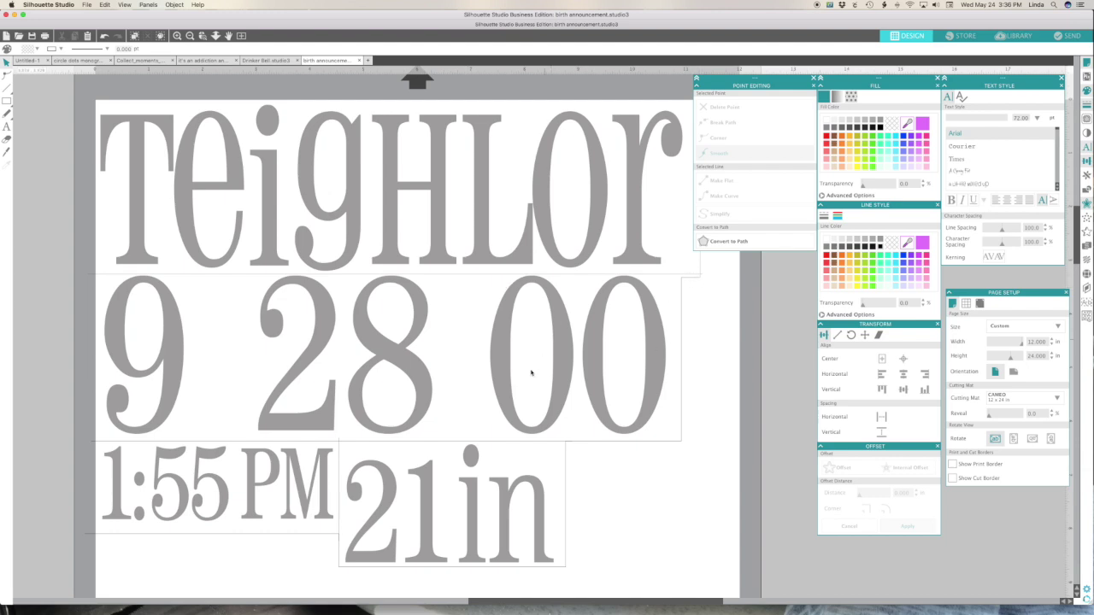
Group all the gray texts with their cut lines and move the group off the page, just above it
scroll(360, 475, right, 3)
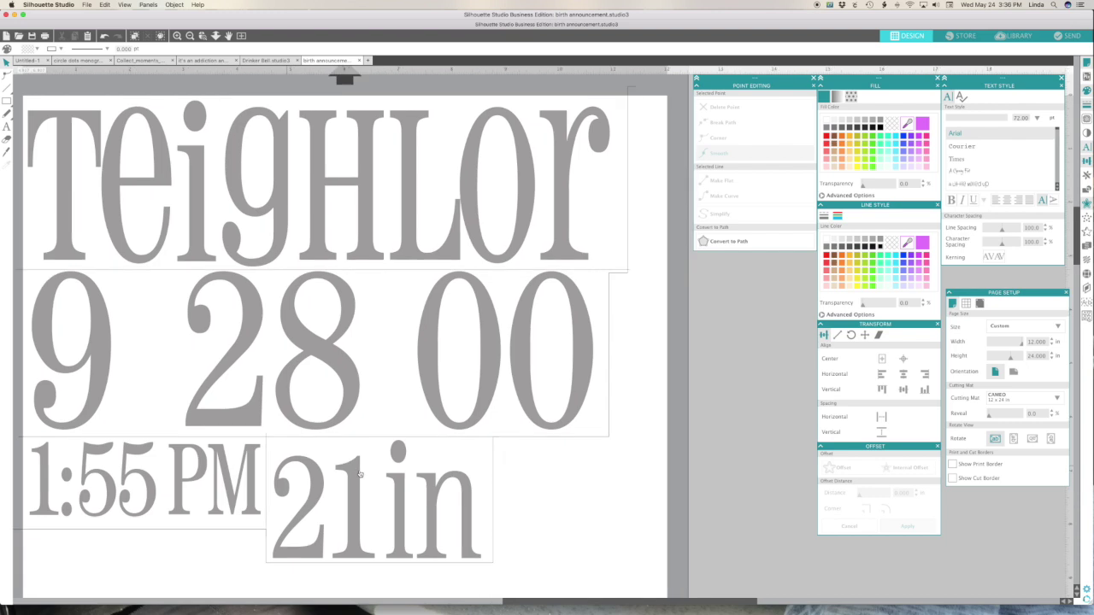
scroll(341, 354, left, 3)
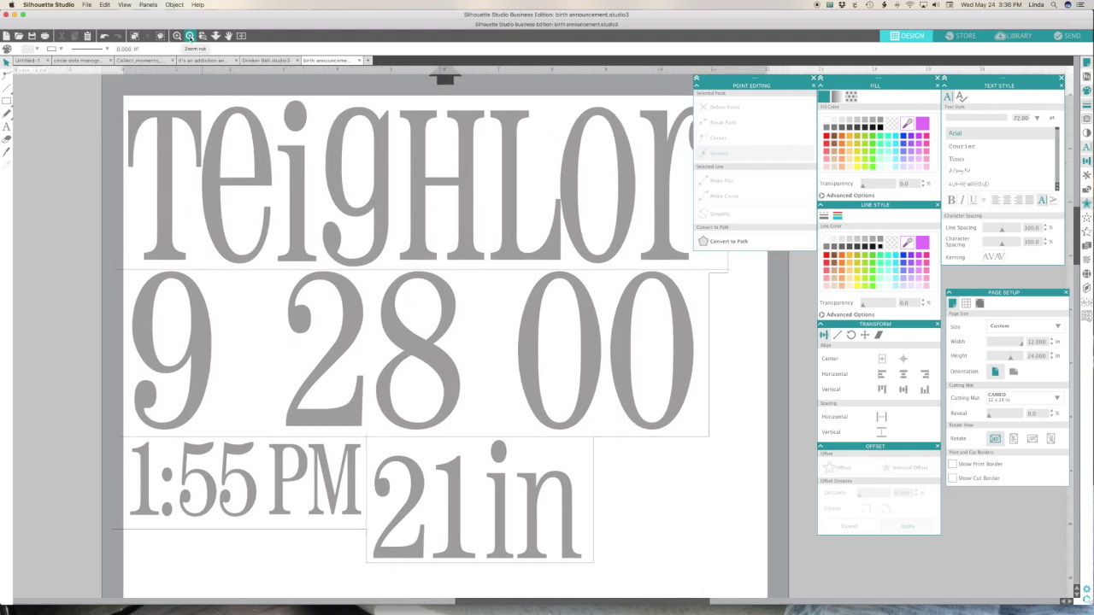
click(190, 36)
click(189, 36)
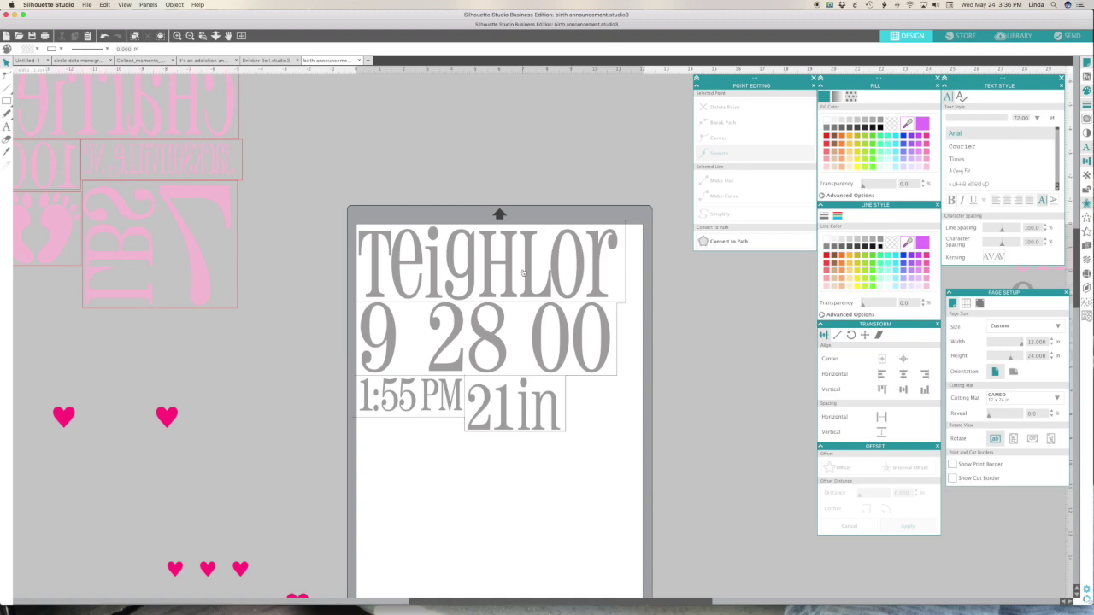
scroll(504, 374, down, 1)
drag(342, 200, 624, 438)
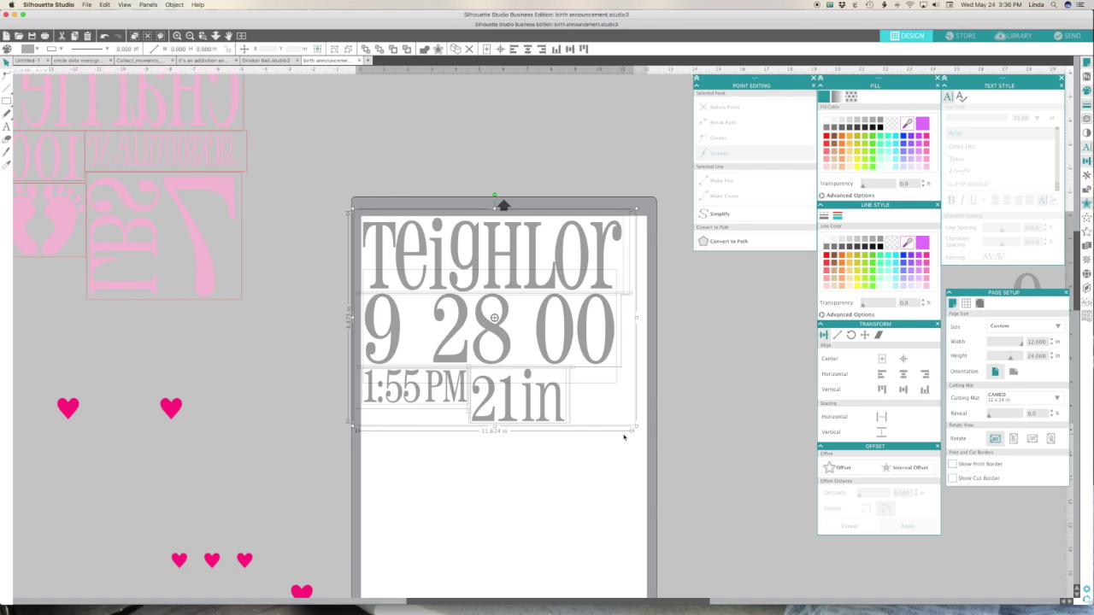
key(super+g)
drag(558, 402, 478, 150)
scroll(314, 397, down, 1)
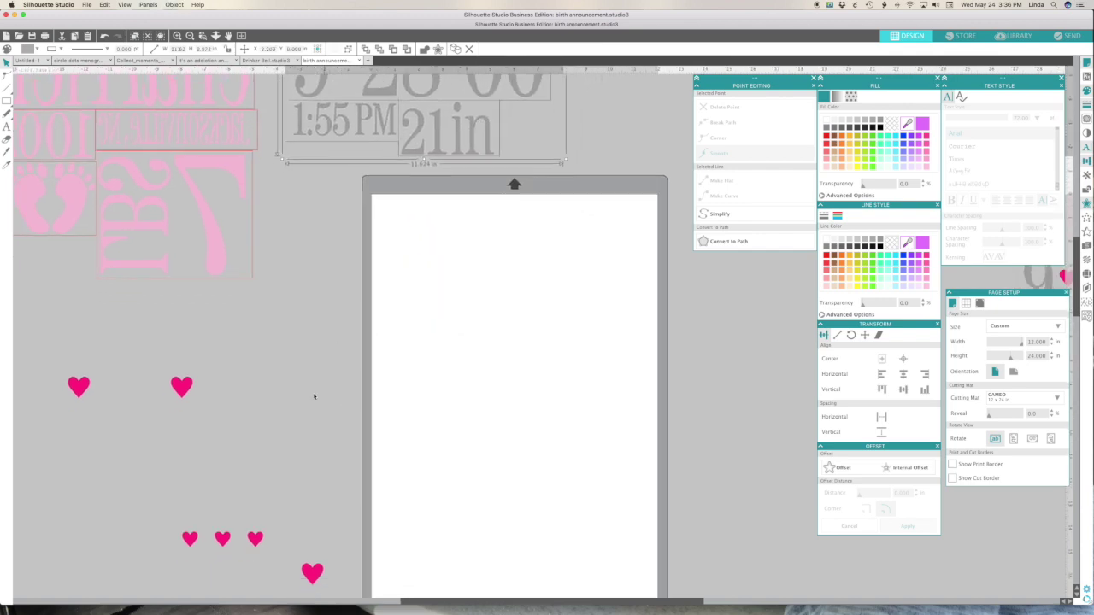
Move the three small hearts, the two larger hearts and the single heart onto the page, in one row along its upper edge
scroll(314, 396, down, 2)
click(264, 526)
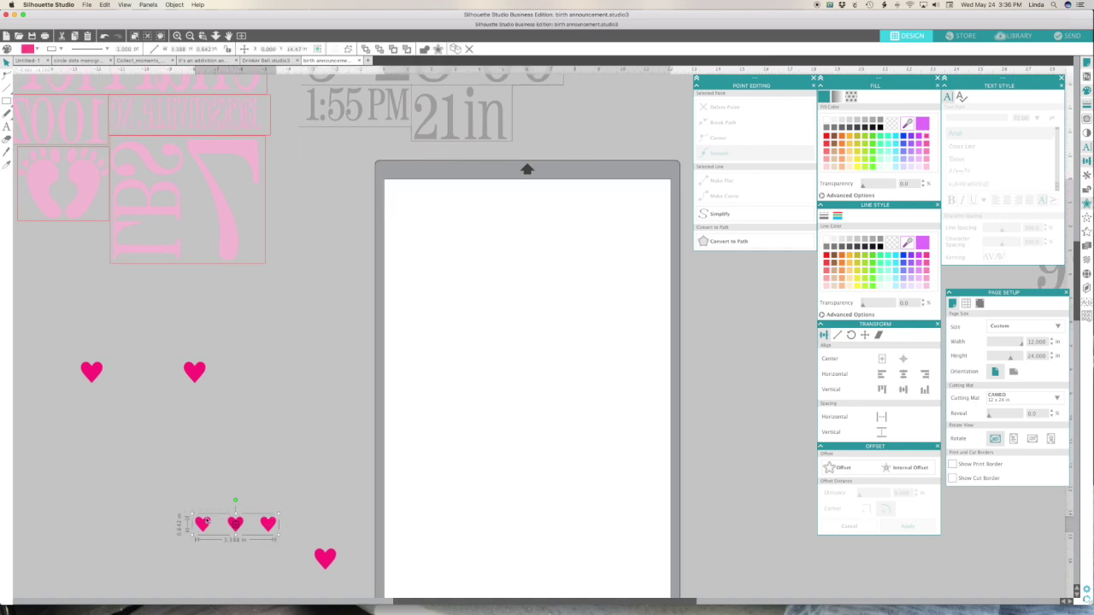
drag(206, 522, 398, 189)
click(91, 370)
shift+click(195, 372)
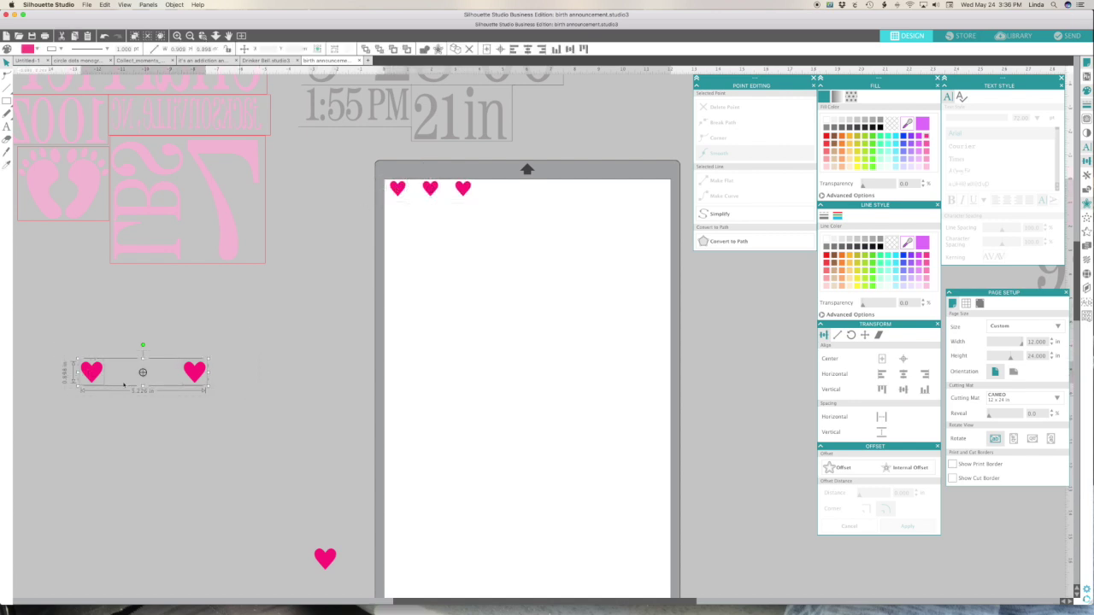
drag(91, 370, 490, 191)
click(550, 226)
drag(578, 193, 515, 197)
drag(325, 560, 540, 191)
Rearrange the larger hearts, placing two in a second row beneath the small hearts and the remaining one beneath those
scroll(523, 203, up, 2)
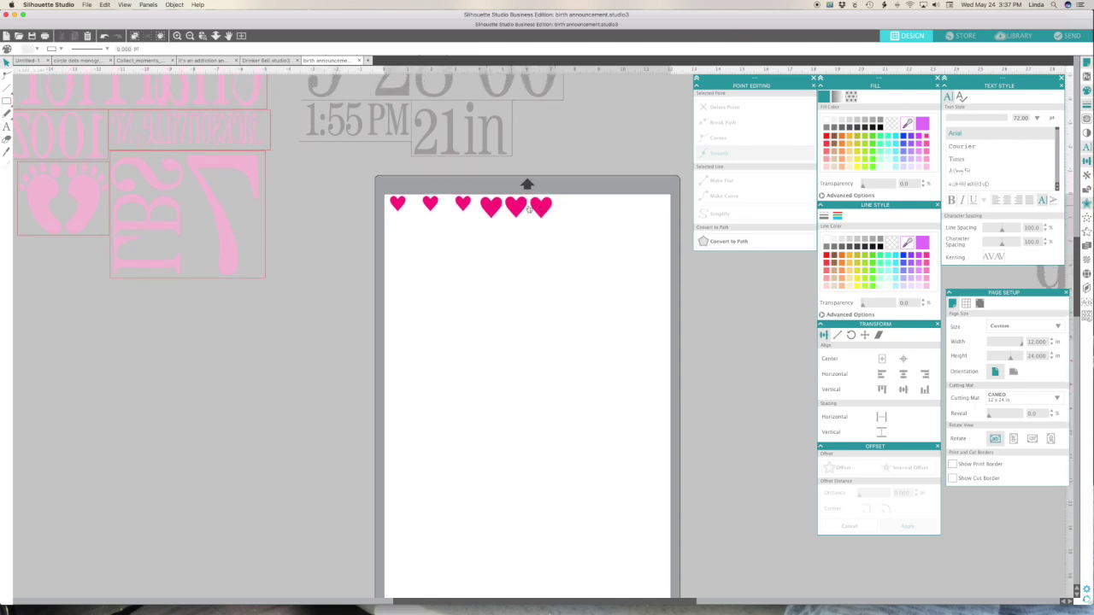
drag(489, 213, 446, 227)
drag(544, 207, 401, 255)
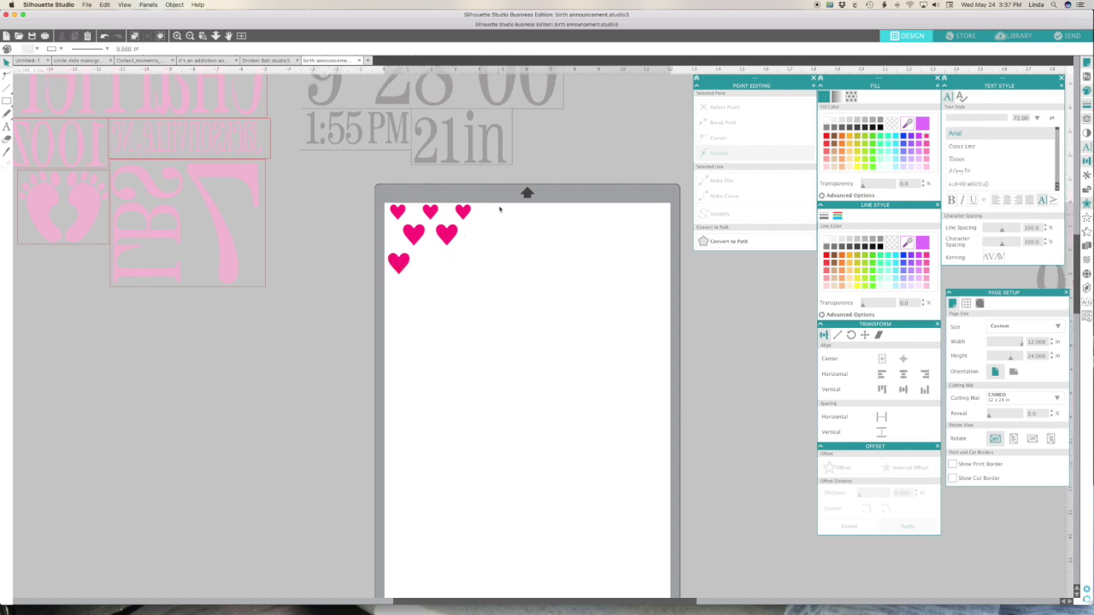
Replicate the lowest heart into a row of three, and shift the copies slightly so the hearts sit apart
scroll(462, 247, up, 3)
click(395, 277)
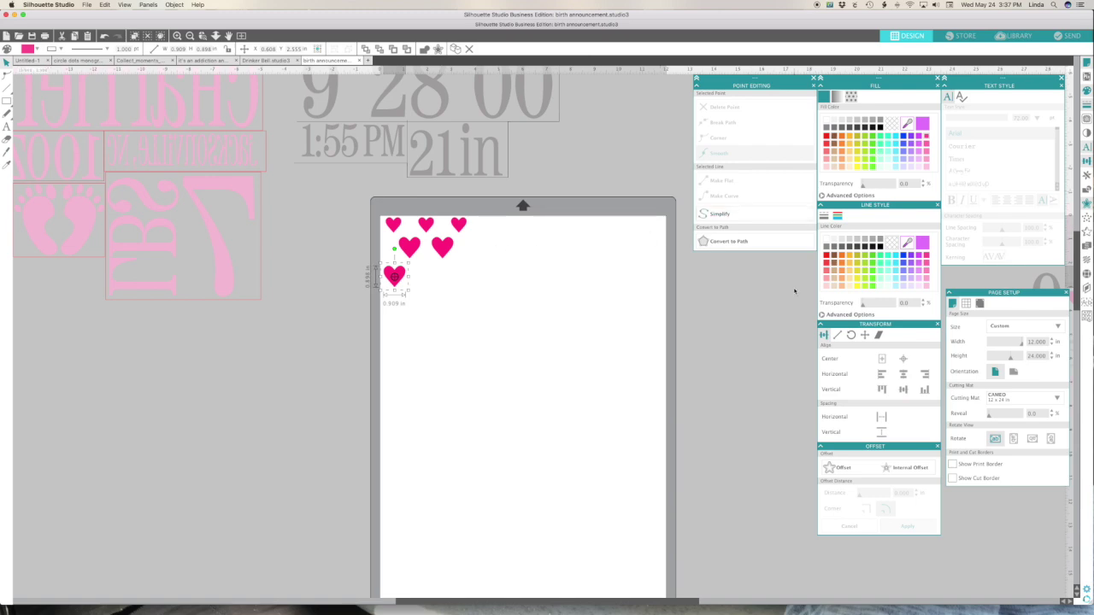
click(1086, 175)
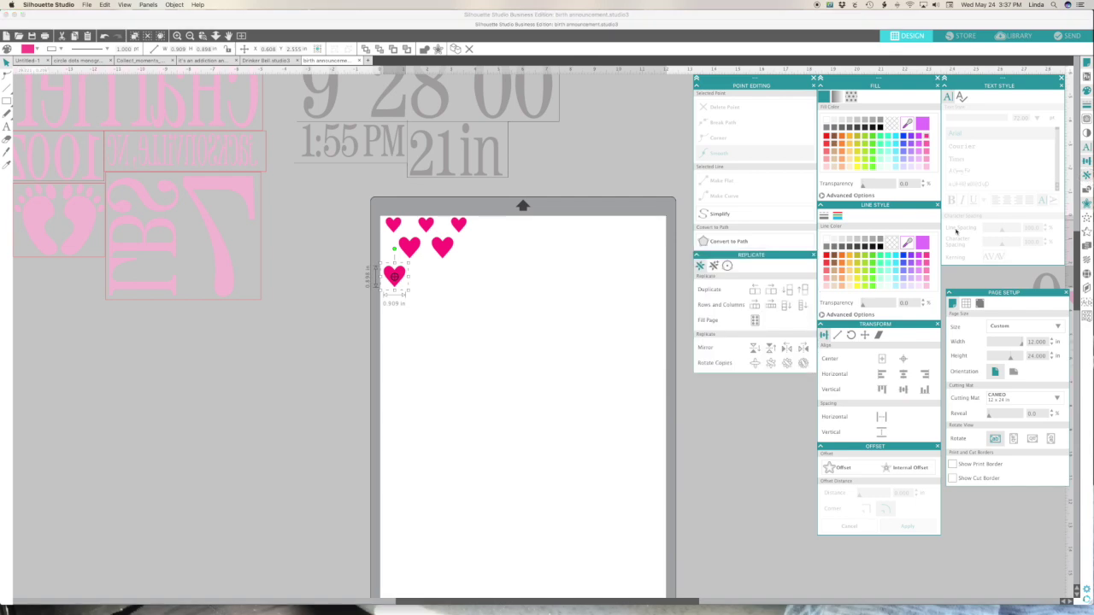
click(754, 306)
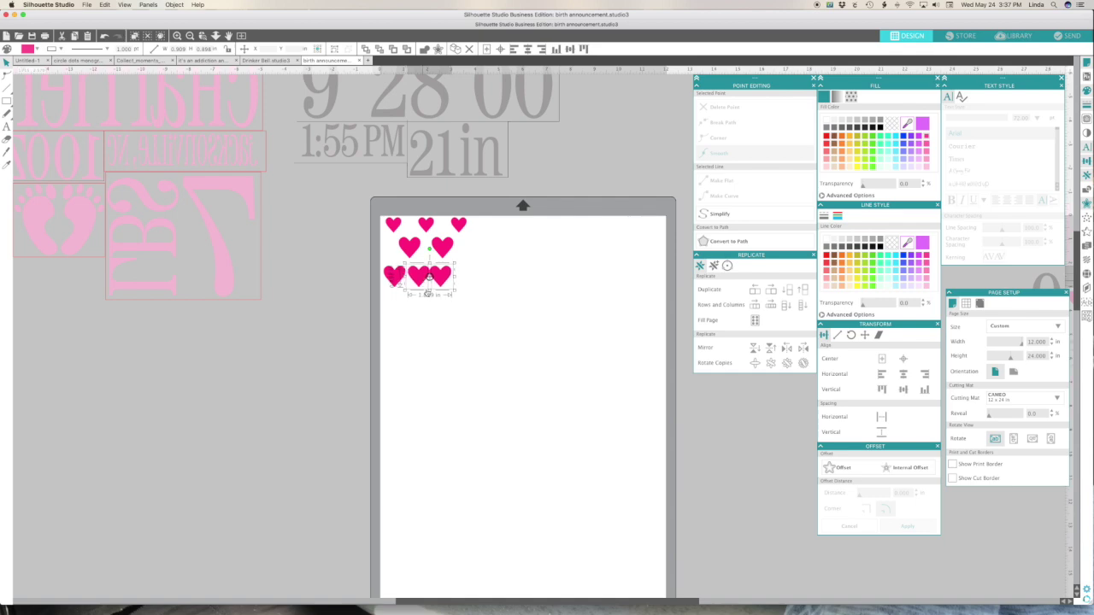
drag(435, 280, 442, 284)
click(357, 245)
Draw a rectangle about 4.15 by 3.33 in around all the hearts, with no fill and a red line
click(8, 101)
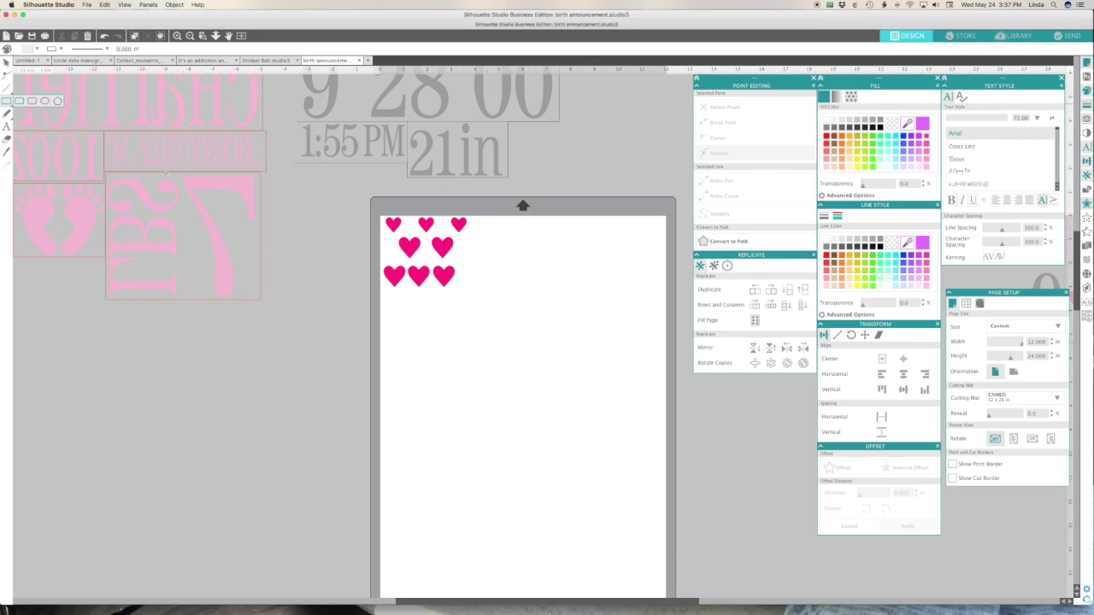
drag(473, 292, 389, 214)
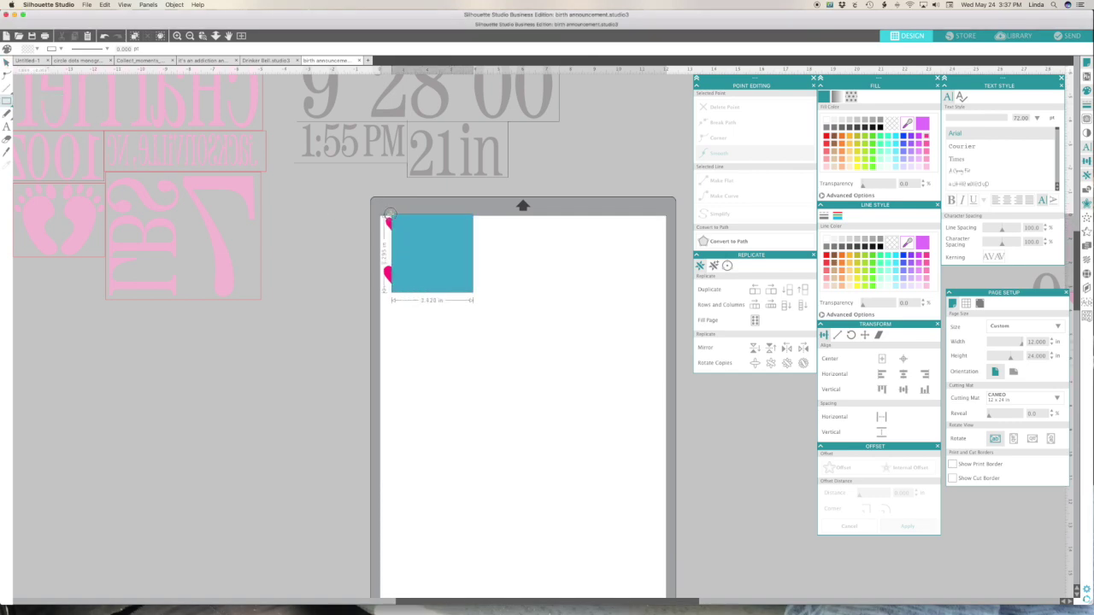
click(427, 251)
click(860, 168)
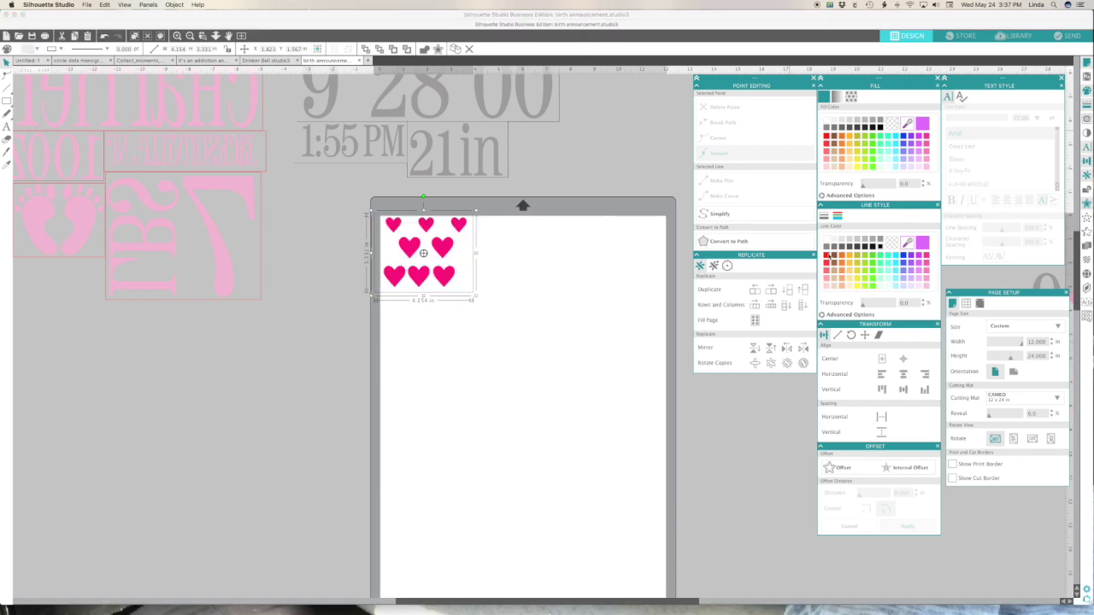
click(495, 250)
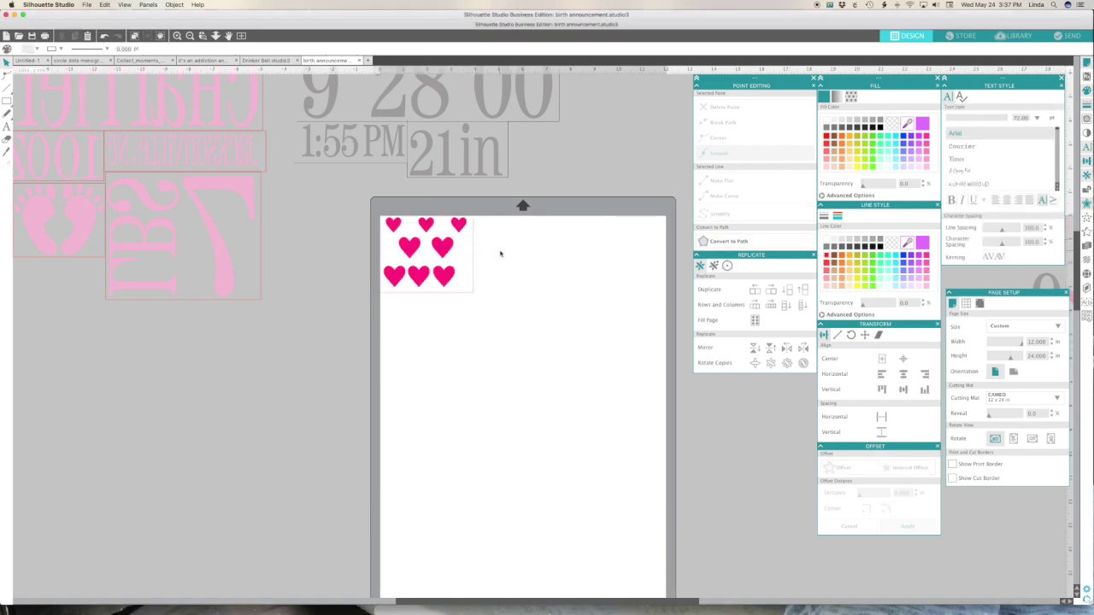
Flip the grouped gray name, date, time and length pieces above the page horizontally
scroll(359, 241, up, 3)
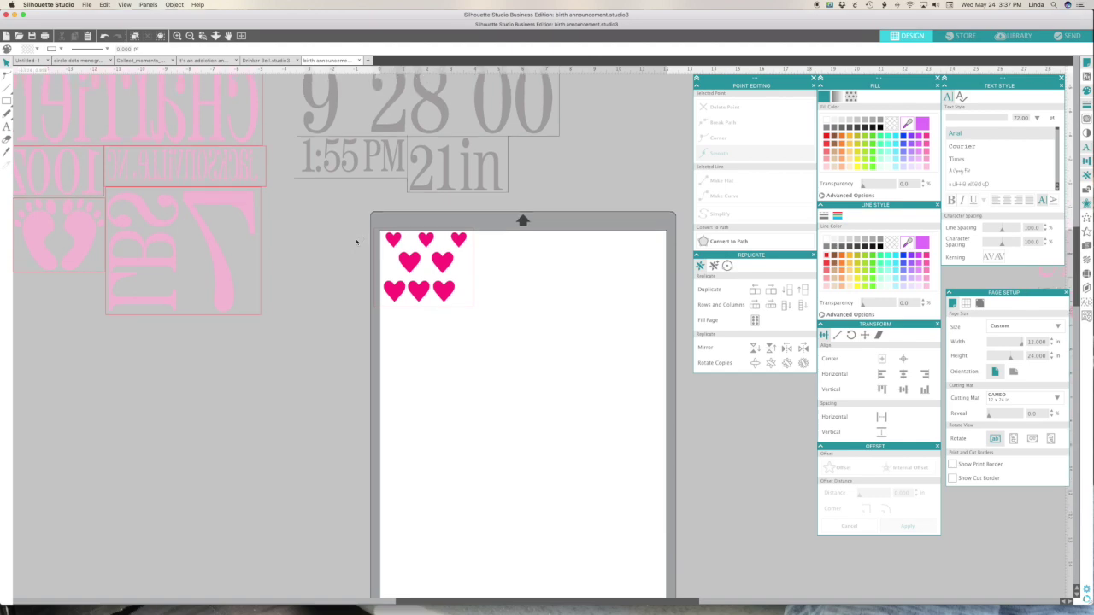
scroll(357, 242, up, 1)
right_click(432, 178)
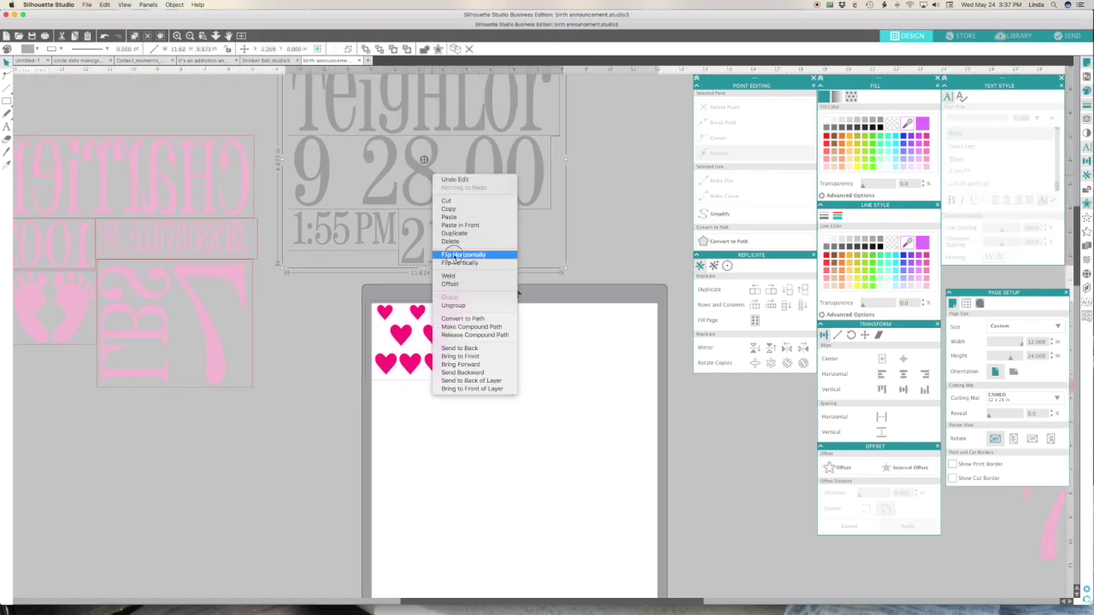
click(457, 254)
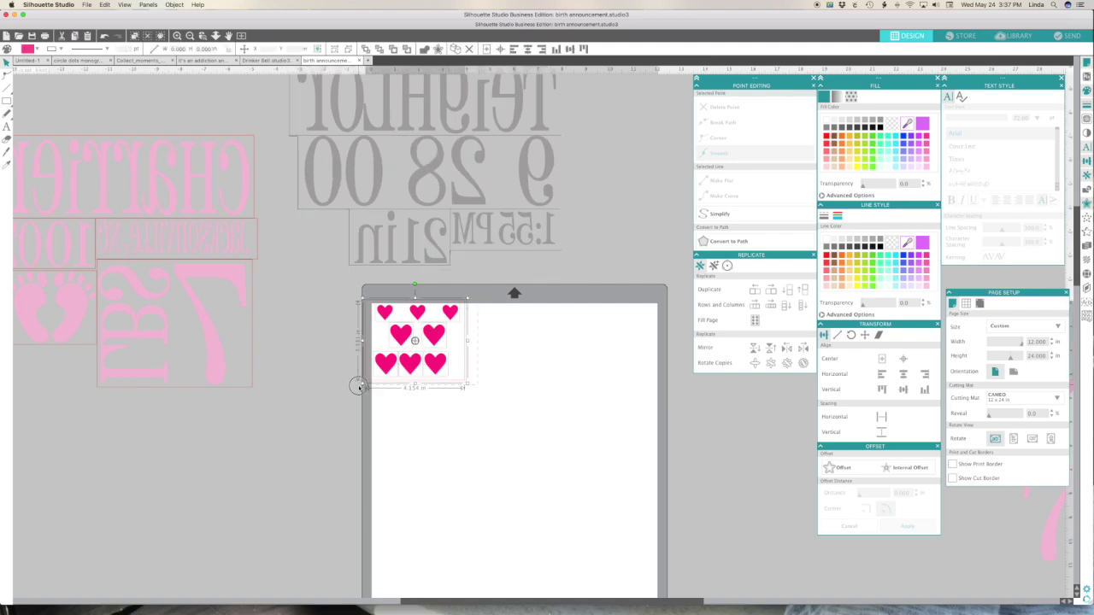
Flip all the hearts and their surrounding frame horizontally
right_click(382, 374)
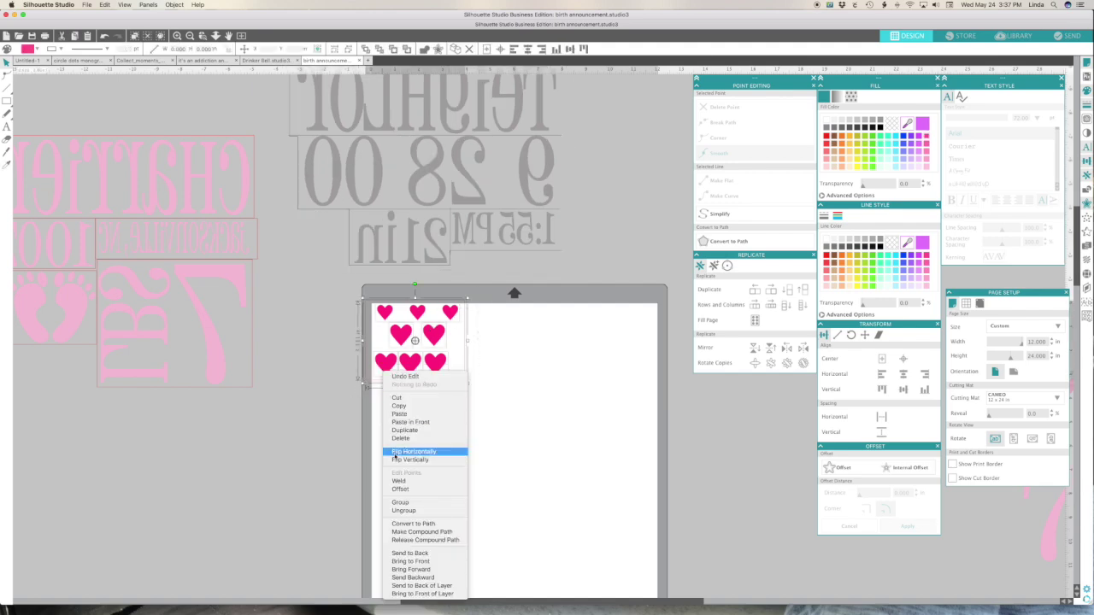
click(413, 451)
click(274, 380)
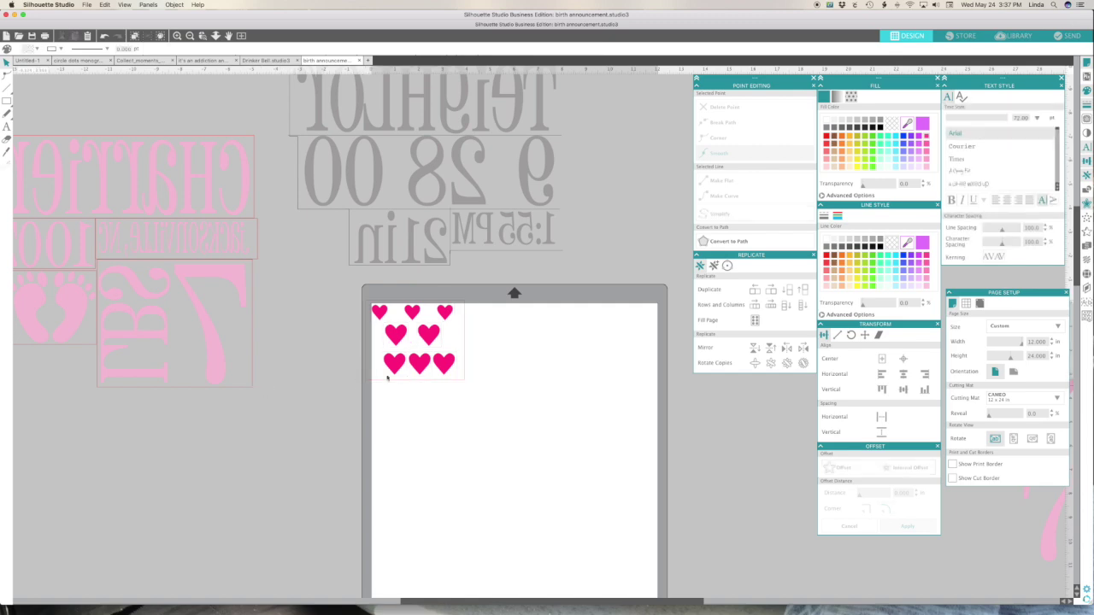
Group the hearts with their frame and move the group off the page, just beside its left edge
mouse_move(418, 364)
mouse_down()
mouse_move(266, 455)
mouse_move(419, 363)
mouse_up()
drag(470, 294, 352, 394)
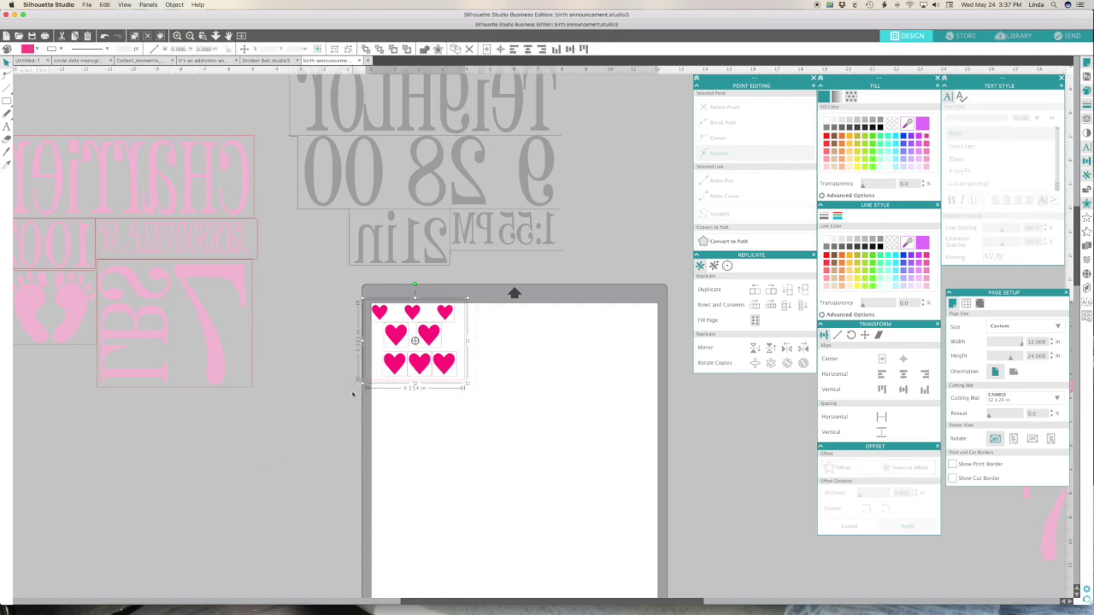
key(super+g)
drag(421, 363, 318, 416)
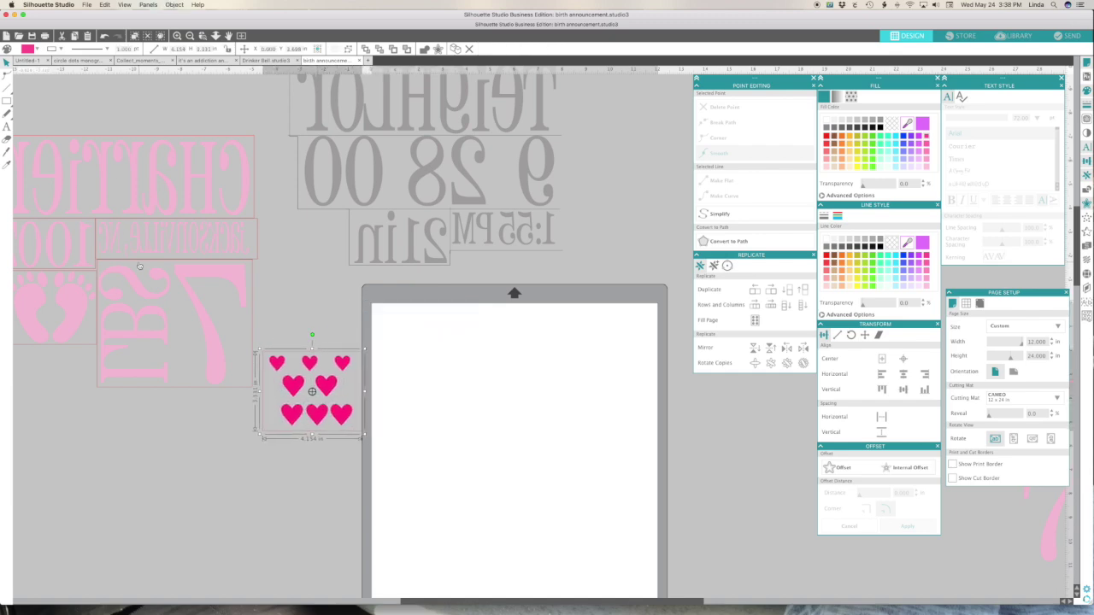
Move the mirrored pink pieces with their cut lines onto the page, against its upper right corner
drag(158, 184, 563, 348)
click(331, 246)
scroll(332, 246, down, 1)
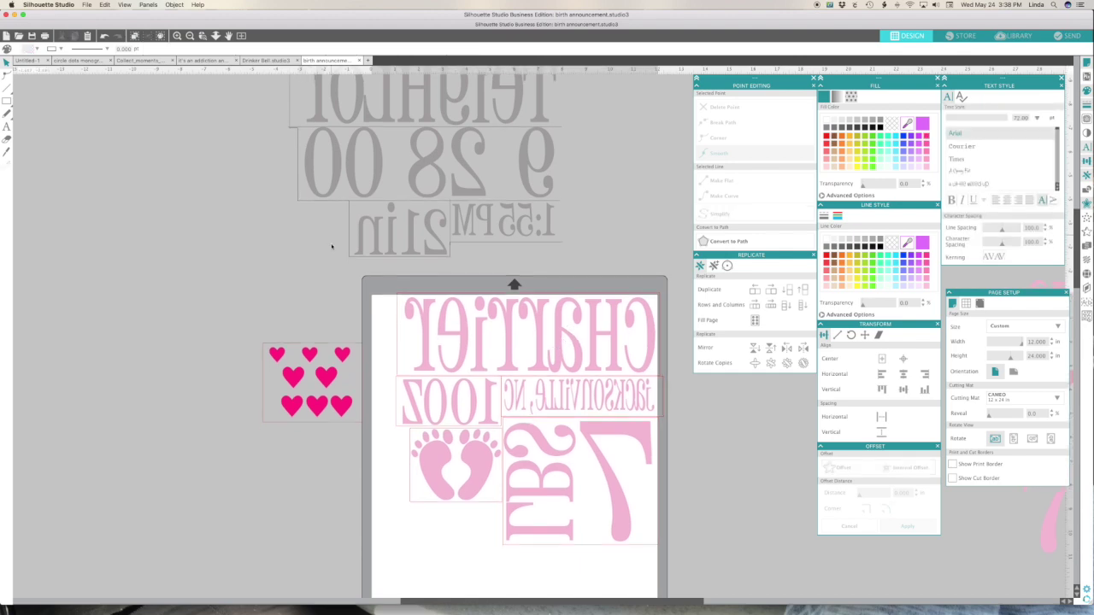
scroll(538, 270, down, 4)
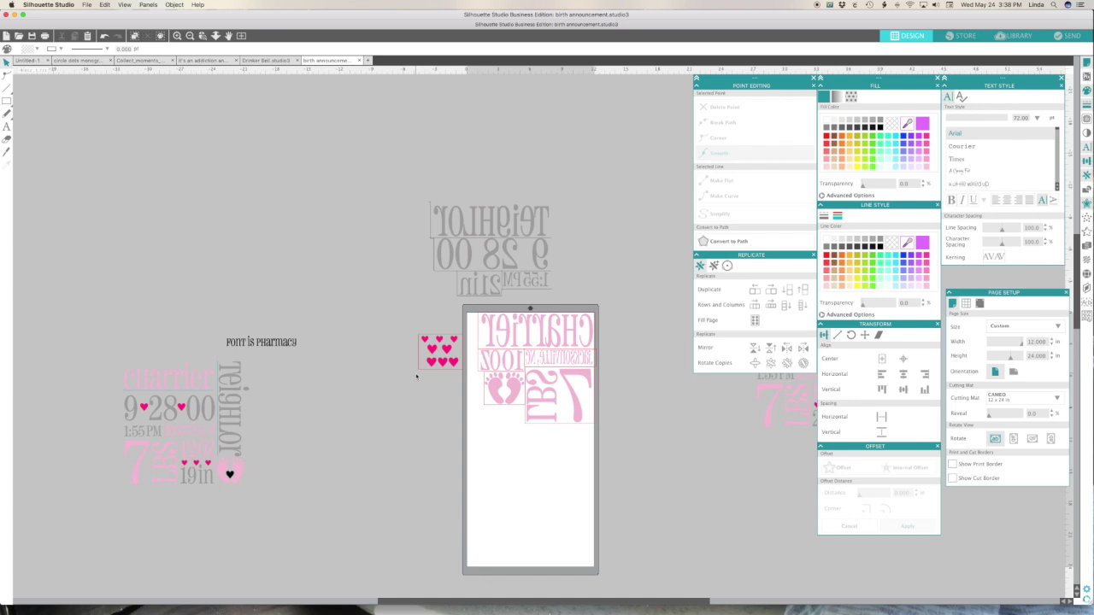
scroll(439, 389, right, 10)
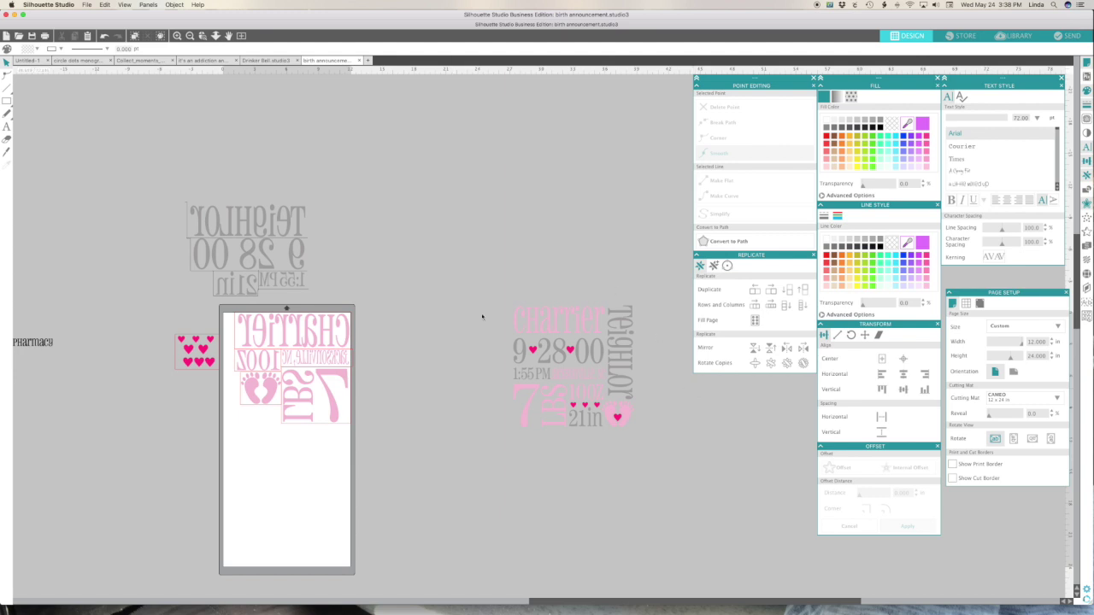